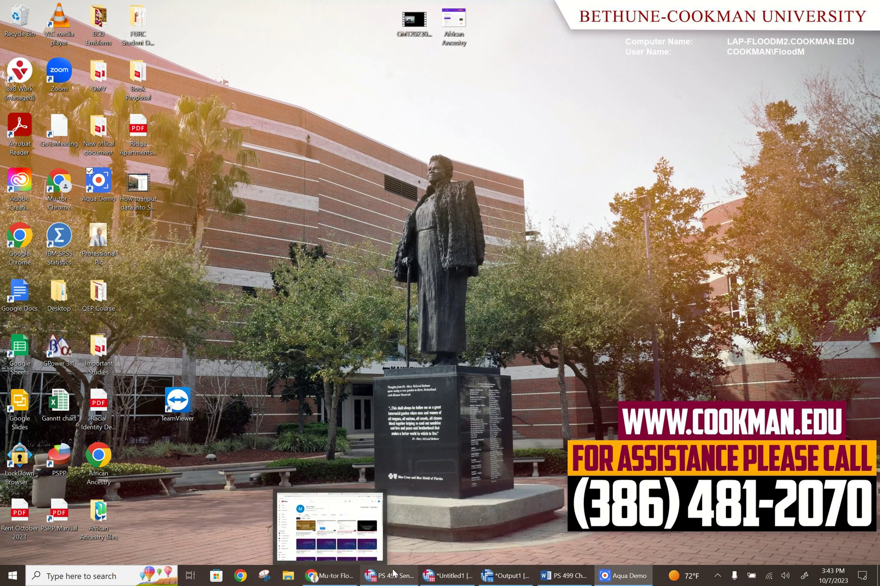
Bring up the SPSS output viewer and the Word Chapter 4 sample data analysis template side by side
mouse_move(460, 574)
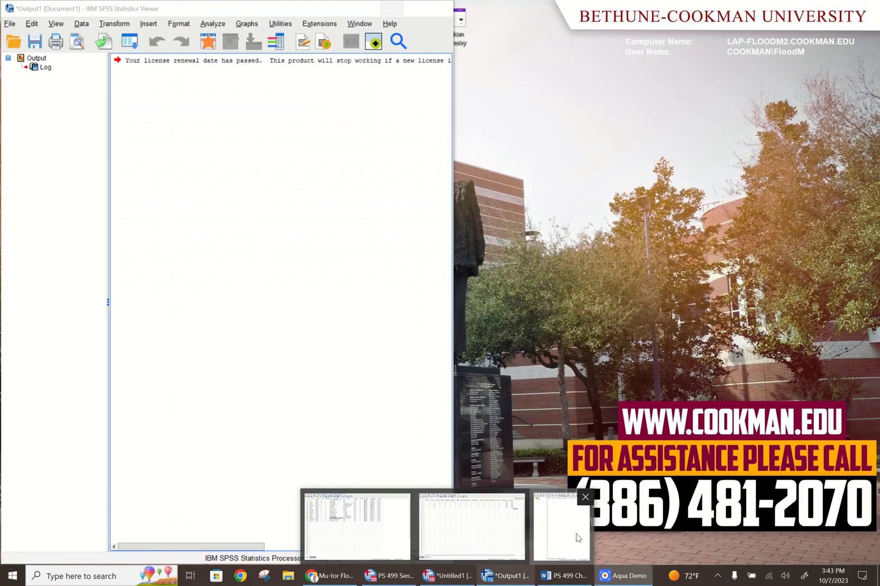
left_click(562, 529)
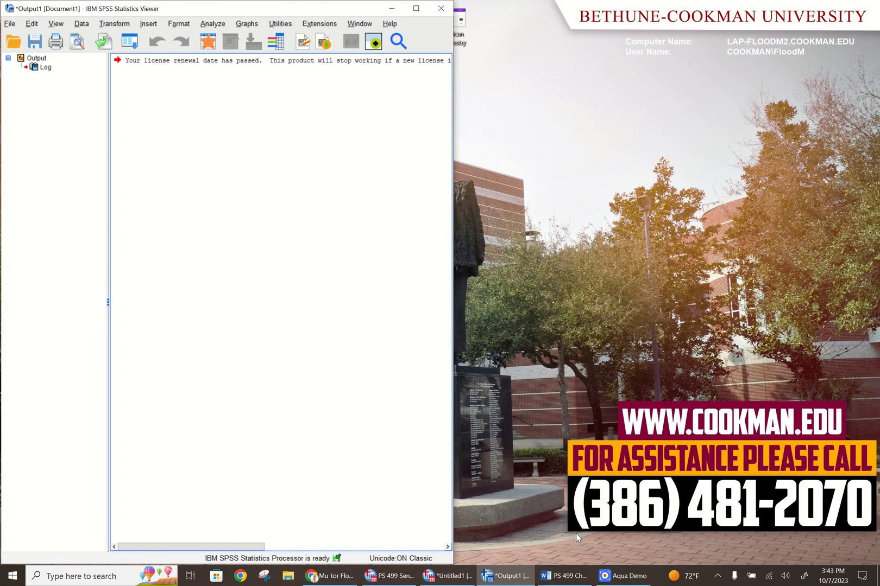
left_click(562, 577)
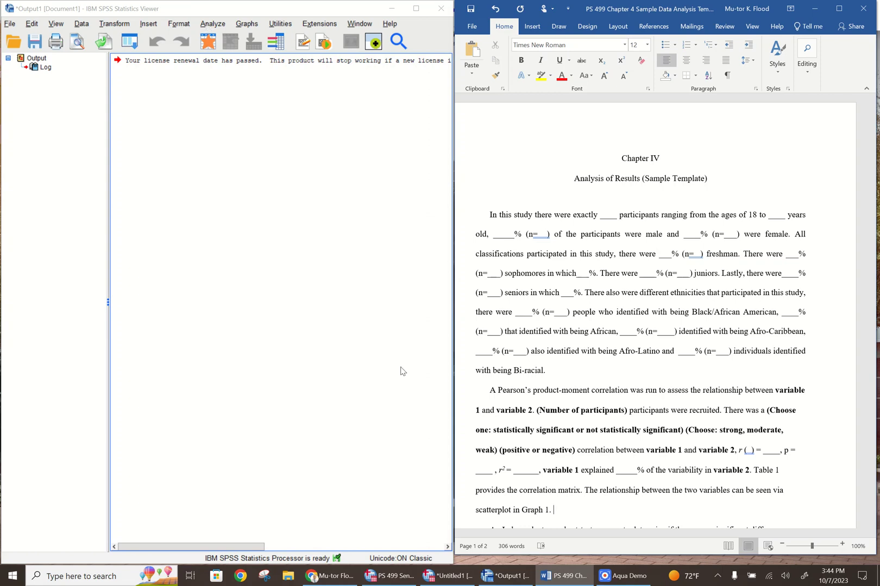
left_click(605, 581)
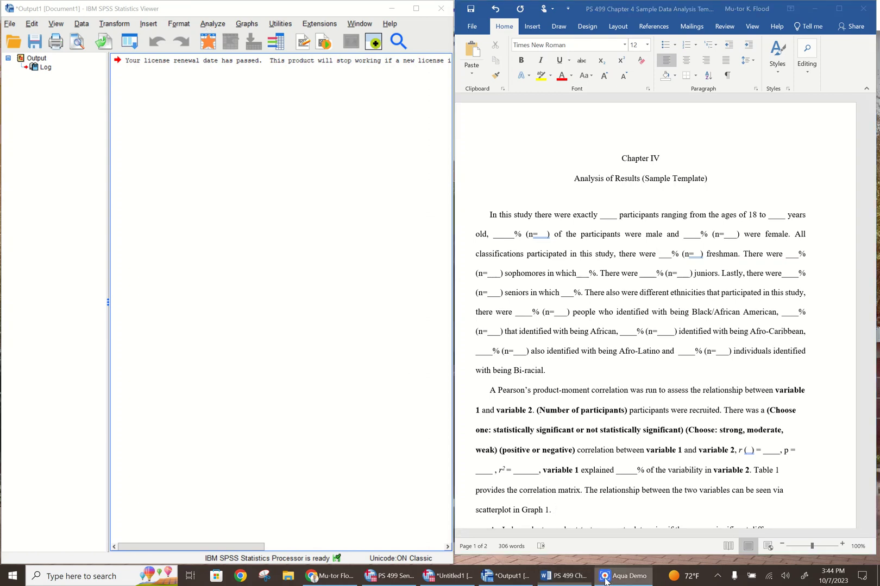
Start a Frequencies analysis and add the depression and anxiety test total scores as its variables
left_click(211, 24)
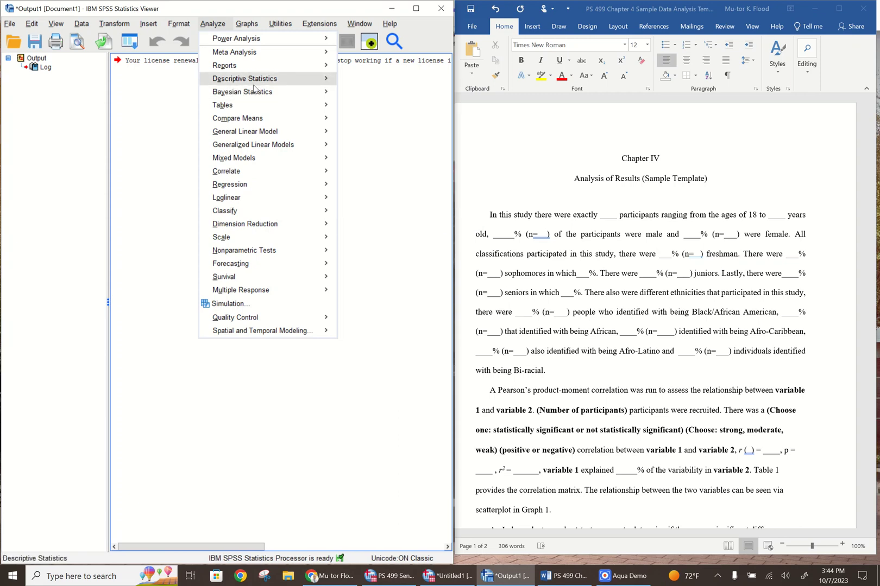
mouse_move(258, 83)
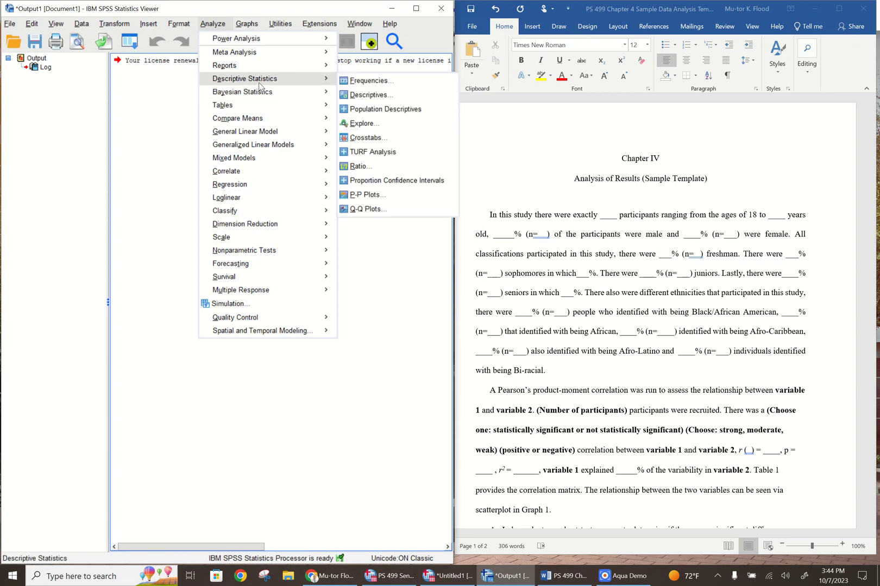
left_click(368, 81)
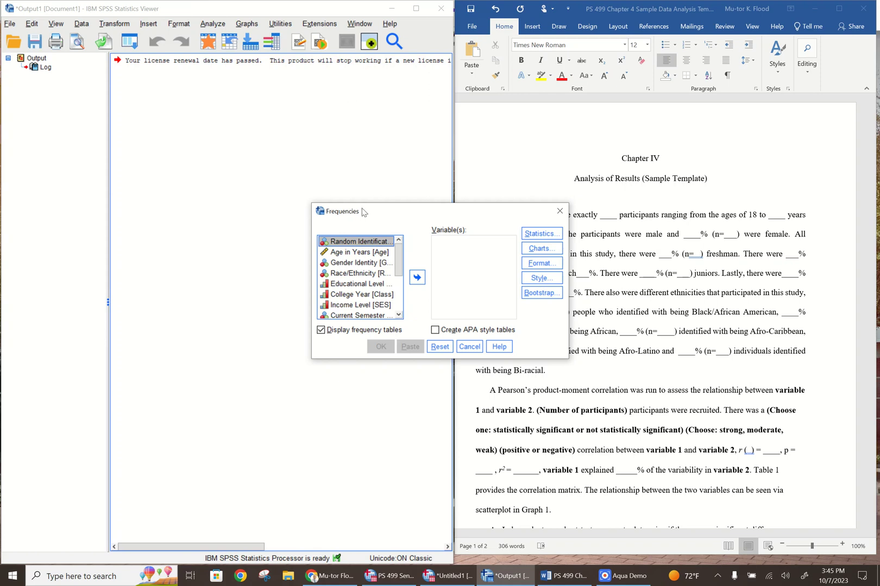
left_click_drag(397, 259, 397, 296)
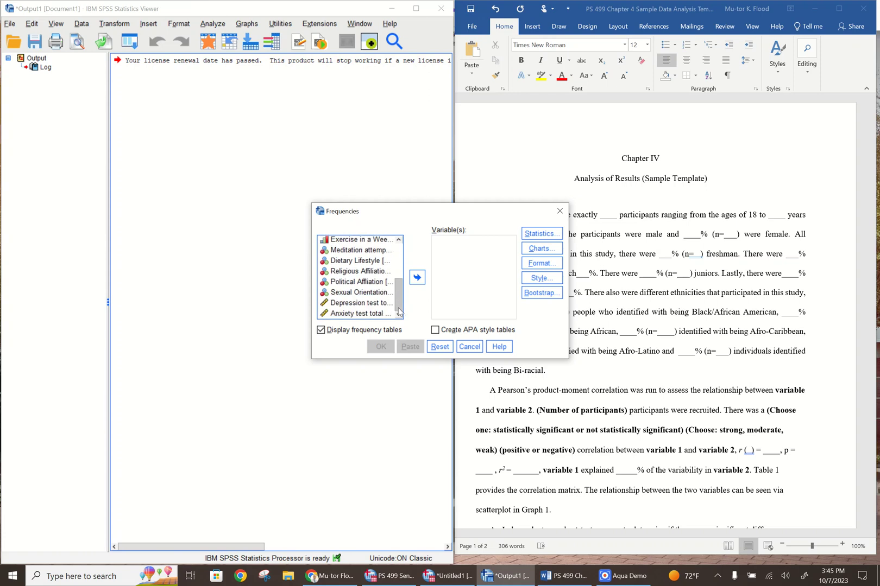
left_click(339, 304)
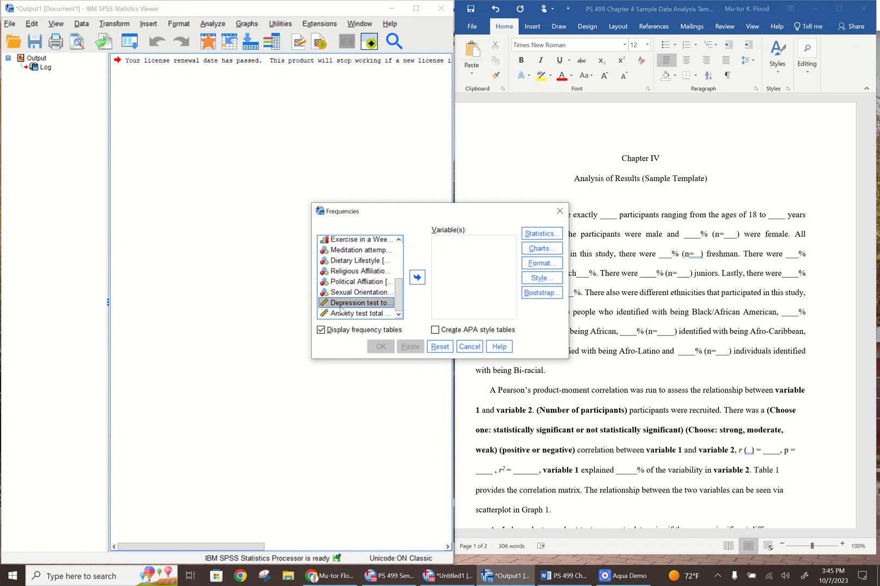
left_click(342, 314, "shift")
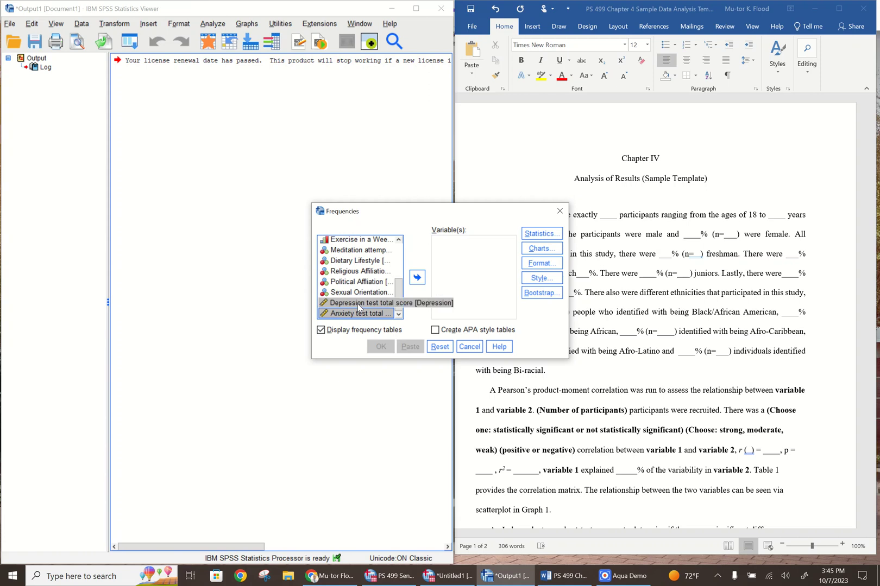
left_click(351, 306)
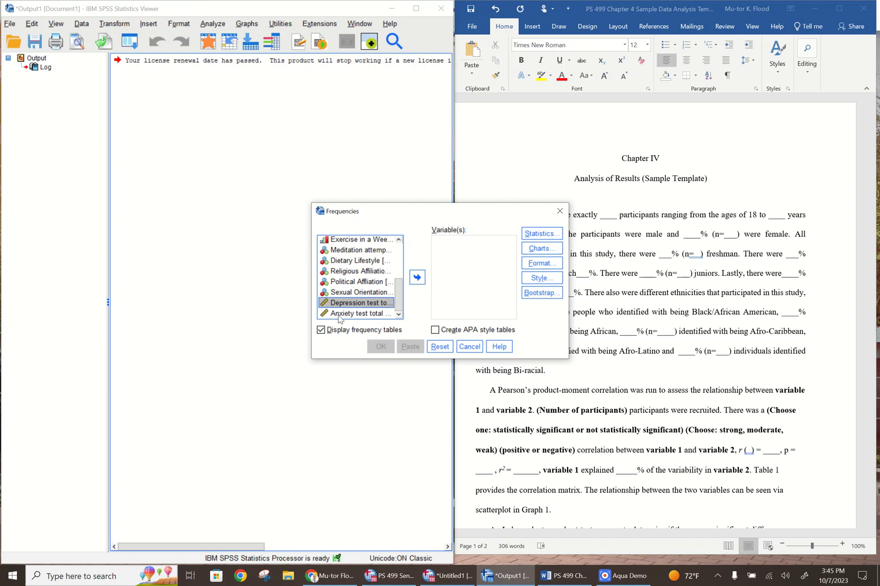
left_click(339, 315, "shift")
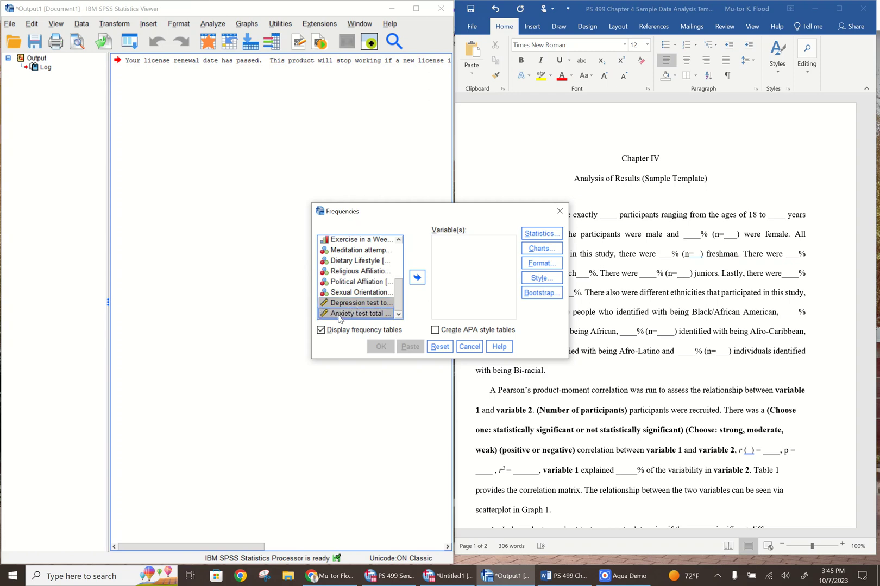
left_click(416, 278)
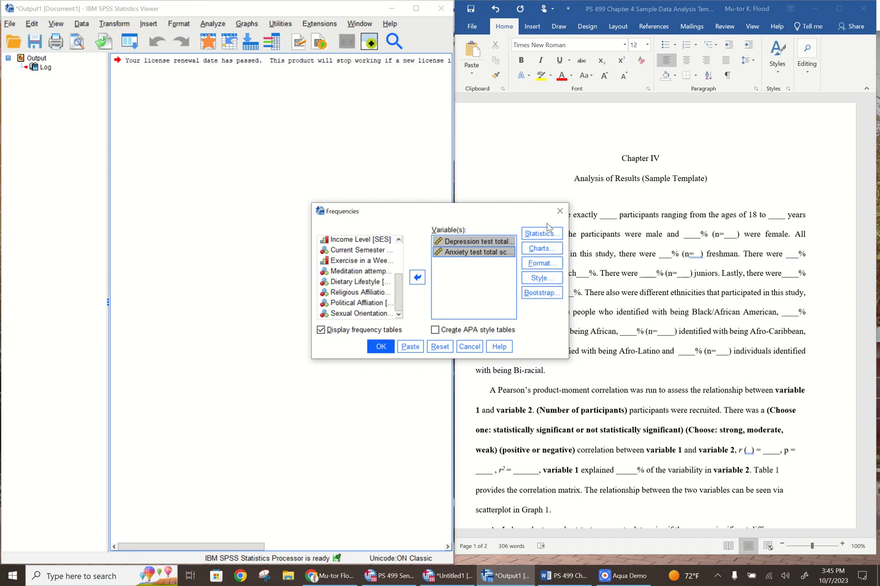
In the Frequencies statistics options, include the mean, median, mode and sum as central tendency measures
left_click(540, 234)
left_click(540, 234)
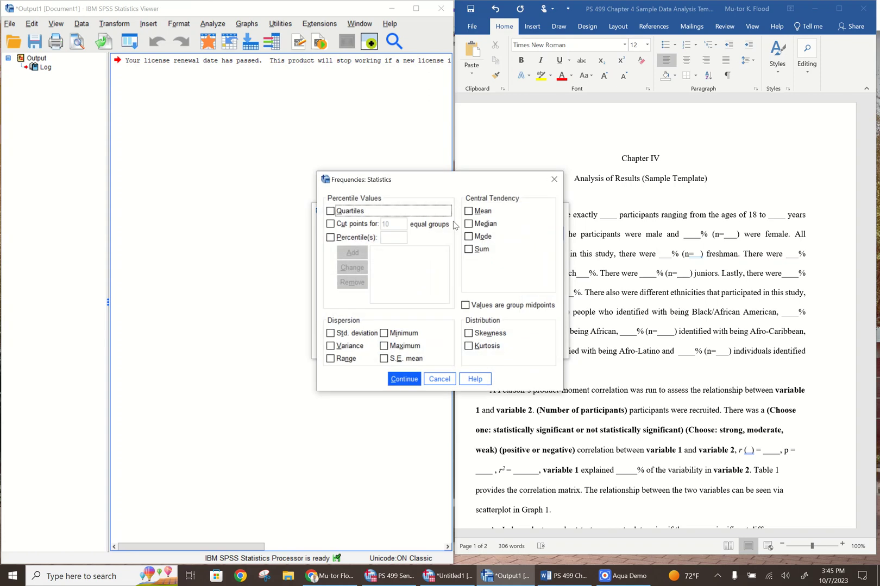
left_click(469, 212)
left_click(469, 225)
left_click(468, 237)
left_click(469, 251)
Include all dispersion measures: standard deviation, variance, range, minimum, maximum and S.E. mean
left_click(330, 334)
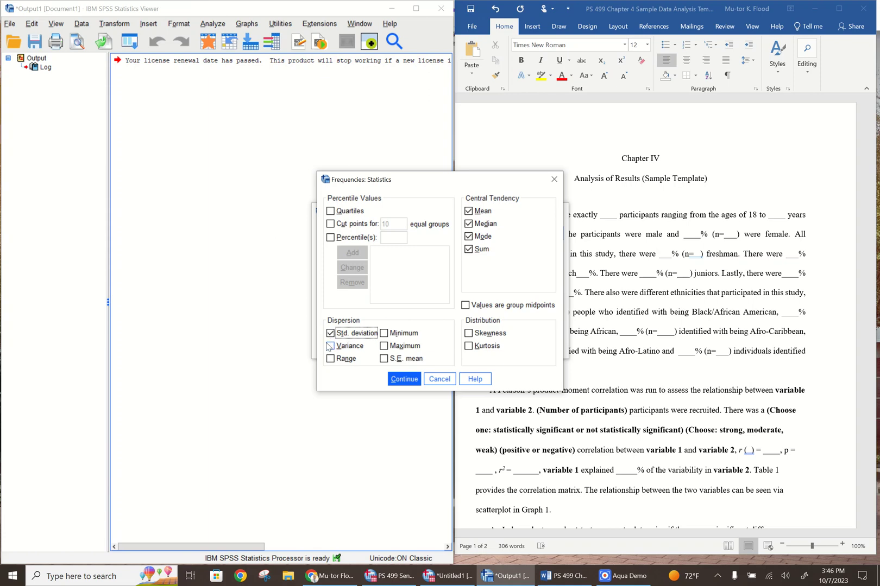
left_click(330, 348)
left_click(331, 358)
left_click(384, 334)
left_click(384, 346)
left_click(383, 359)
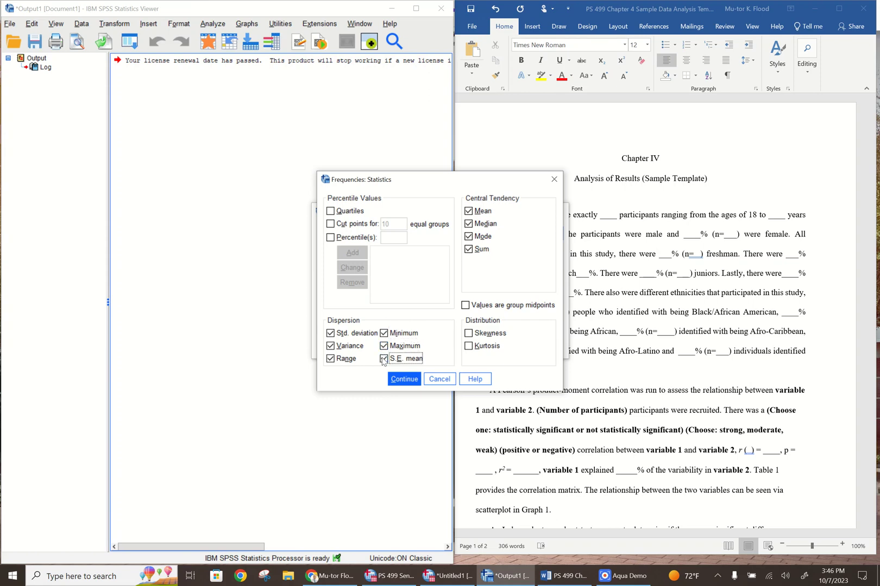
Include skewness and kurtosis as distribution measures, and run the Frequencies analysis
left_click(468, 335)
left_click(469, 347)
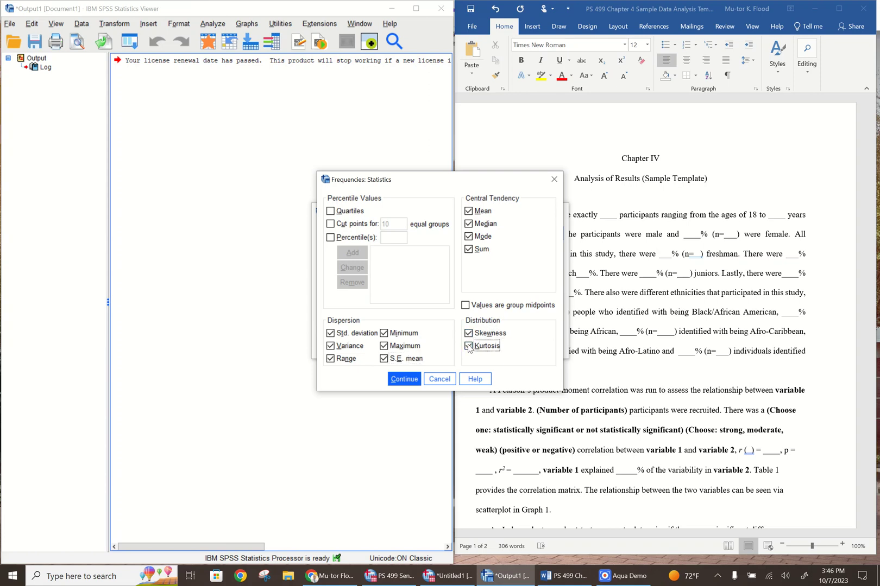
left_click(401, 380)
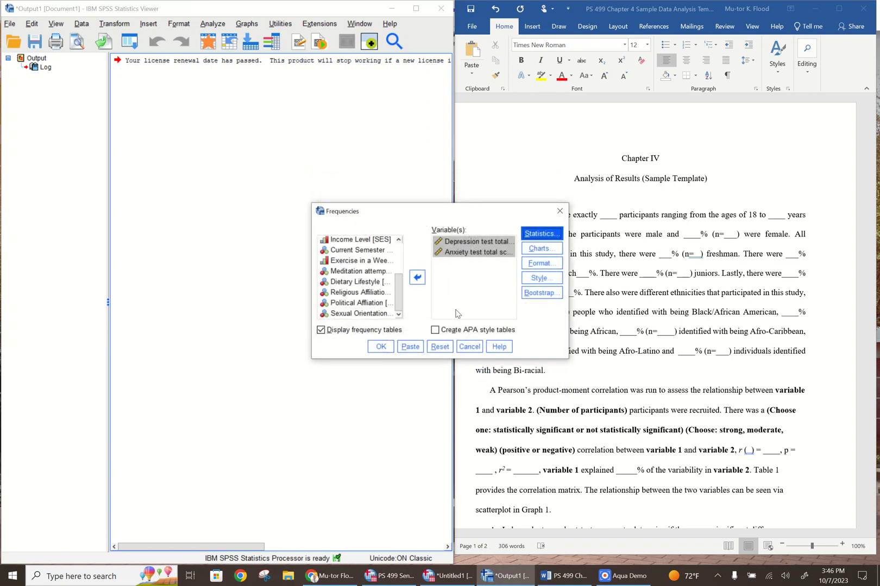
left_click(379, 347)
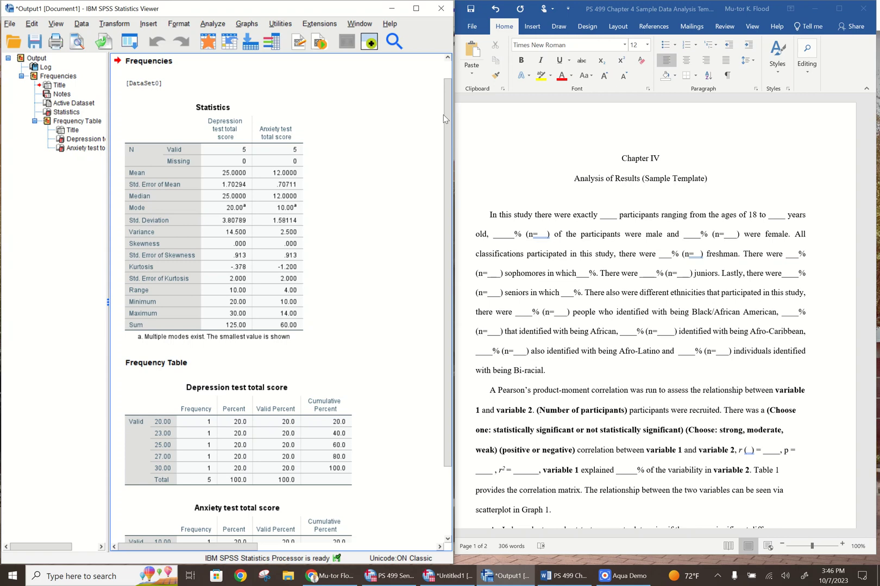
Reopen the Frequencies analysis and remove the depression and anxiety test total scores from its variables
mouse_move(447, 107)
left_mouse_down()
mouse_move(448, 90)
mouse_move(438, 125)
left_mouse_up()
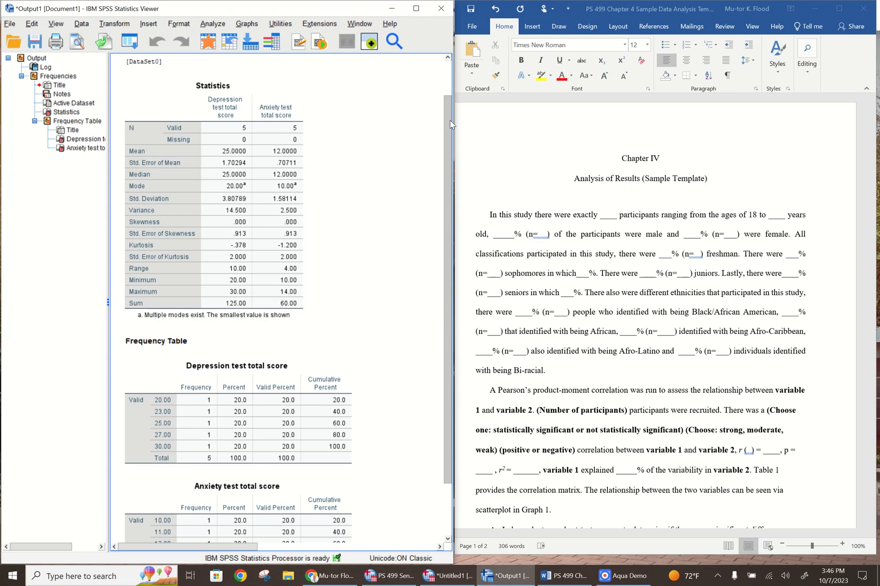
scroll(450, 124, "down", 3)
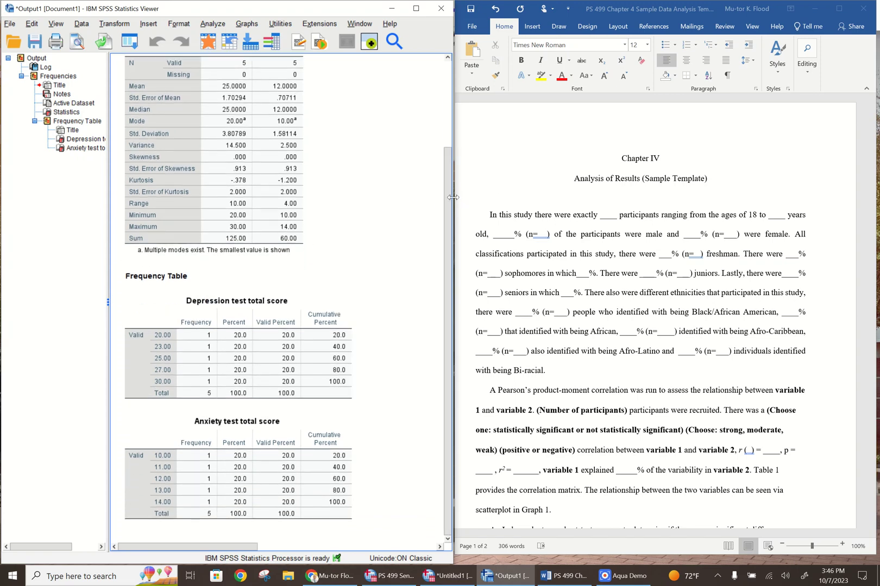
left_click_drag(443, 209, 441, 181)
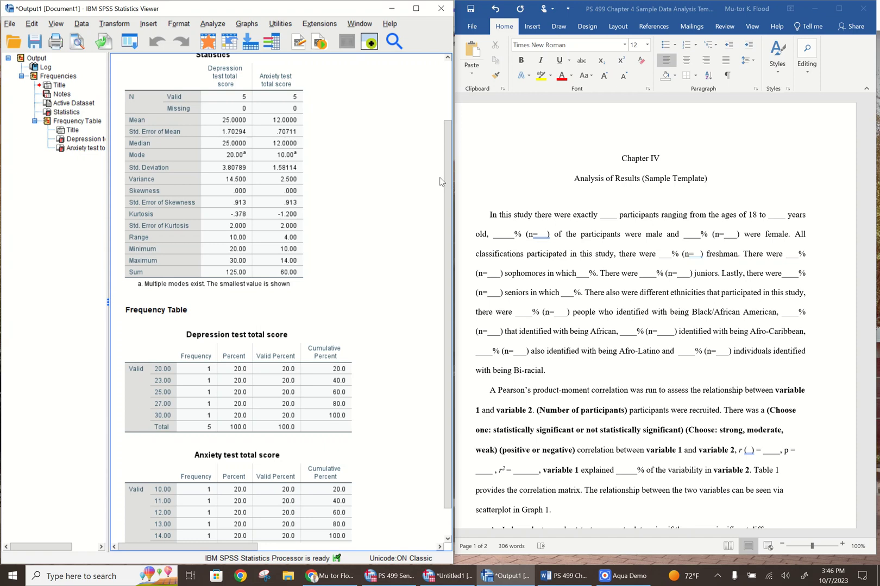
left_click_drag(447, 187, 450, 114)
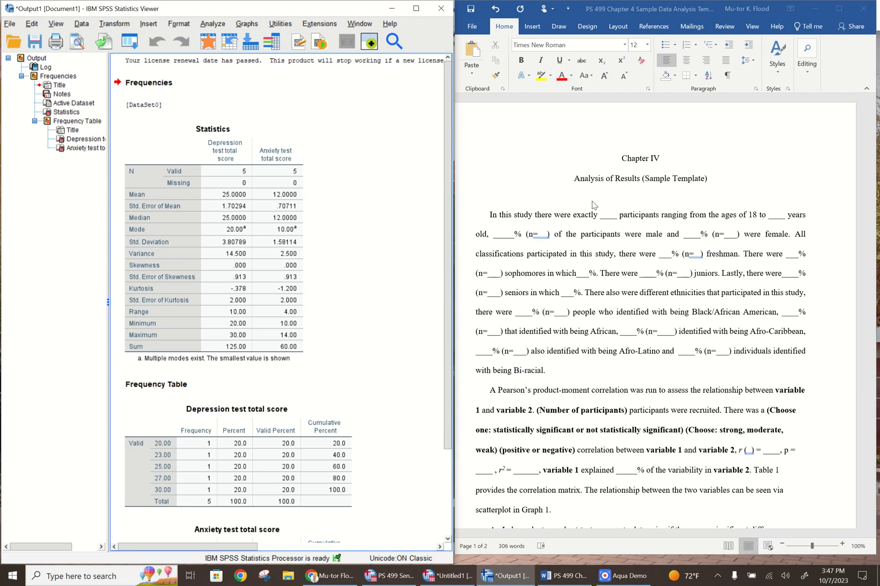
left_click(212, 24)
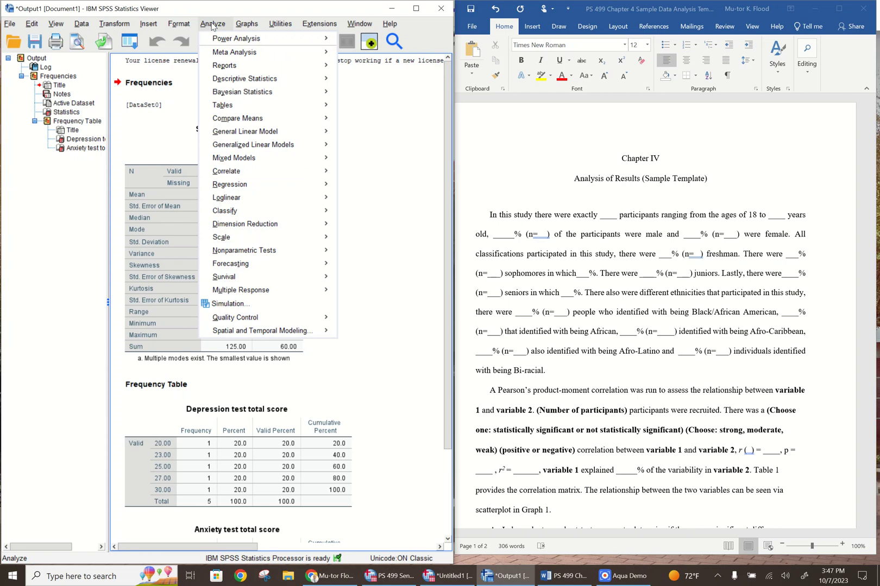
mouse_move(246, 82)
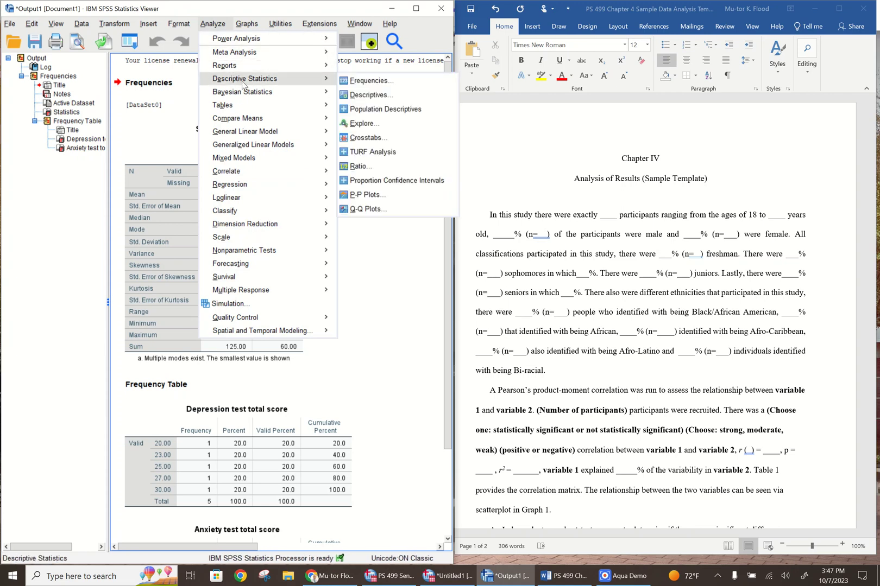
left_click(380, 85)
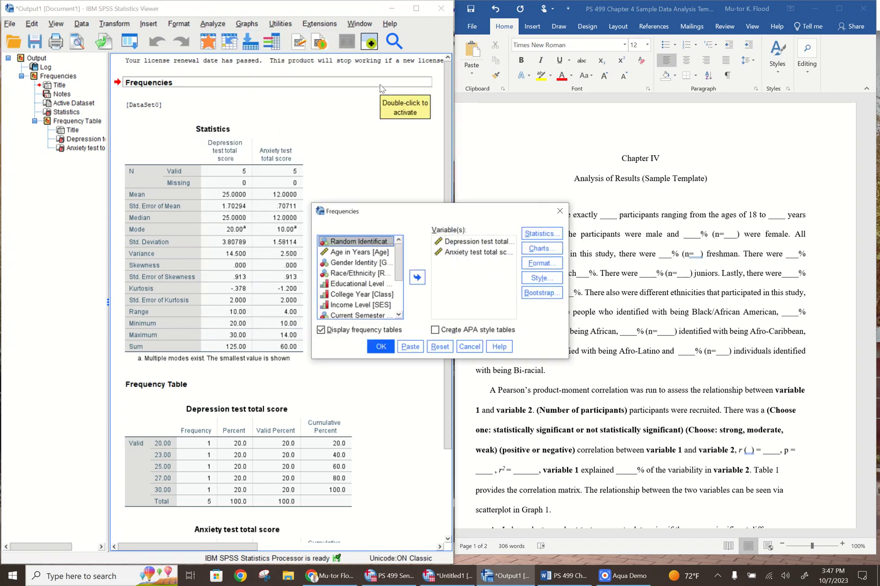
left_click(462, 248)
left_click(461, 253)
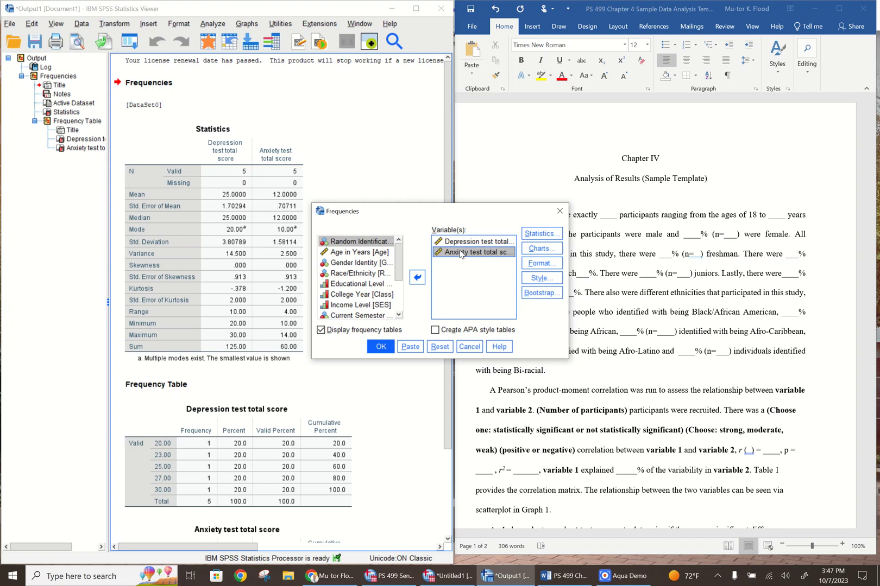
key("Up")
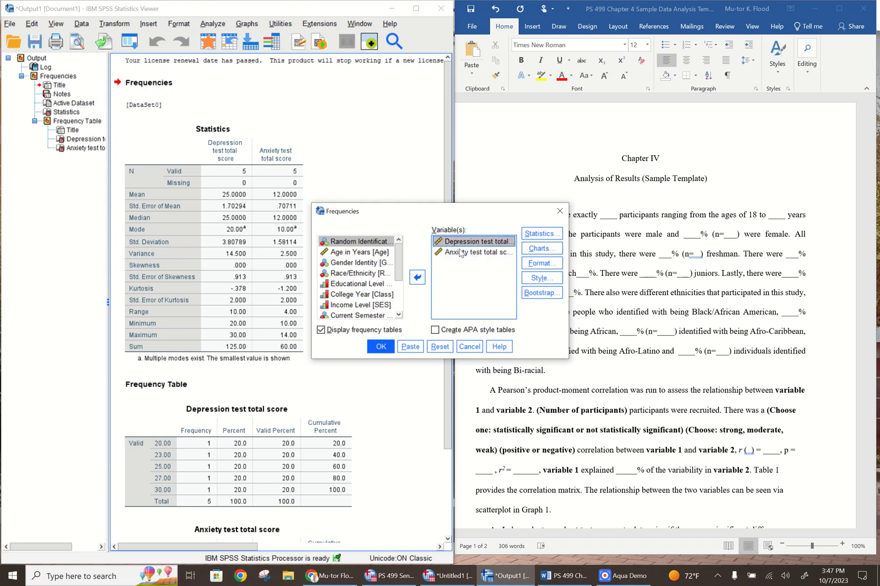
left_click(460, 253, "shift")
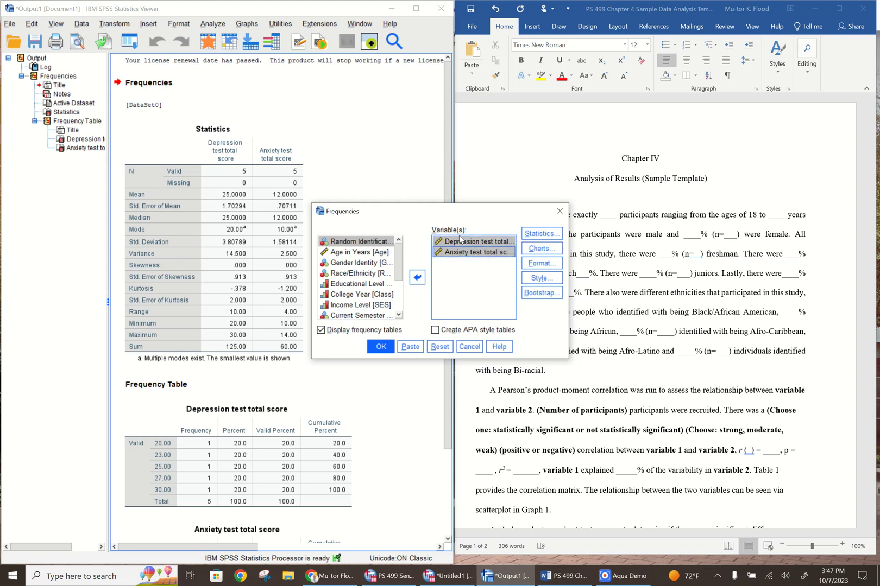
left_click(417, 278)
Add all demographic variables from Age in Years through Sexual Orientation to the Frequencies variables, leaving out the random identification number and both test scores
left_click_drag(398, 296, 403, 254)
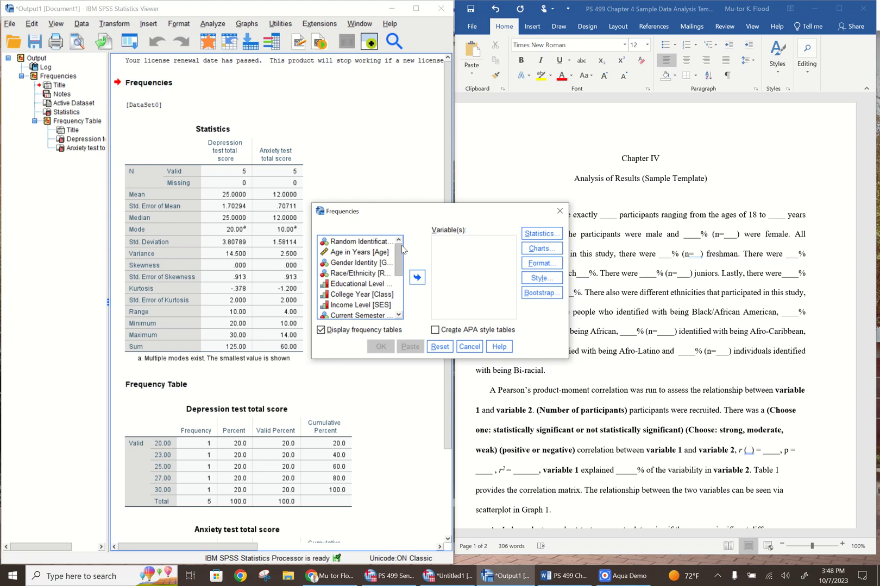
left_click(362, 254)
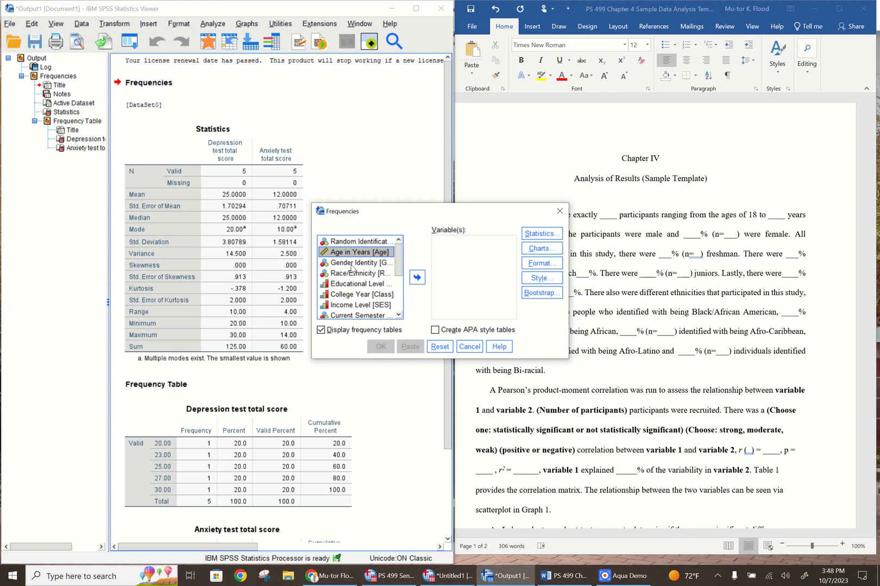
left_click(353, 267, "ctrl")
left_click(349, 276, "ctrl")
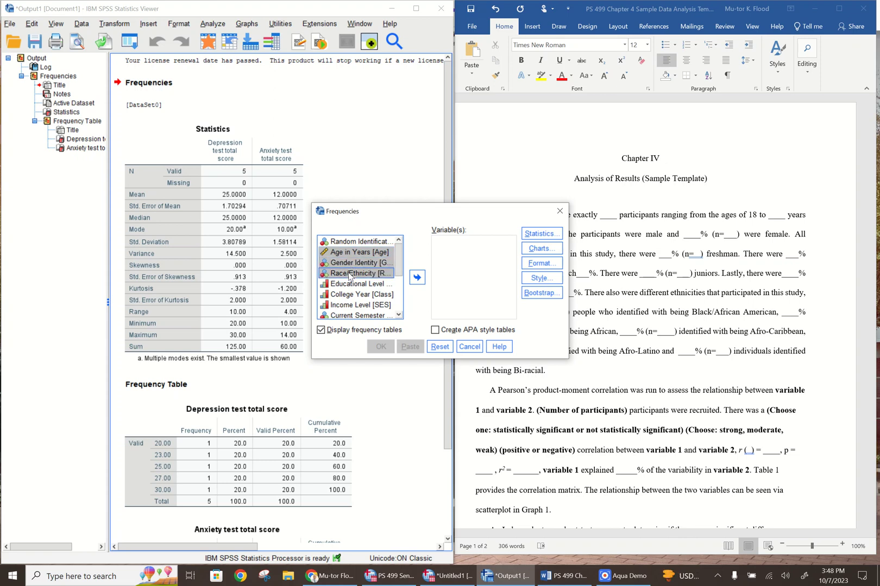
left_click(349, 285, "ctrl")
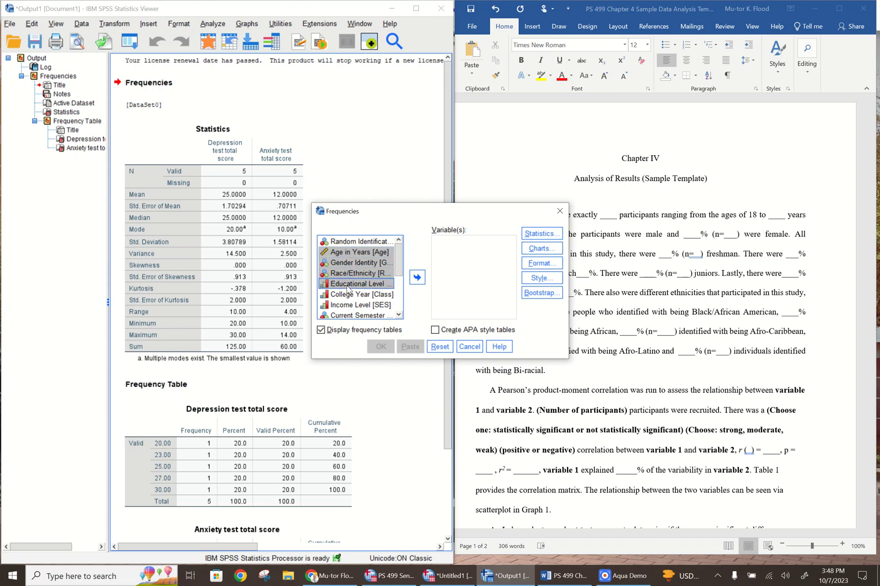
left_click(344, 296, "ctrl")
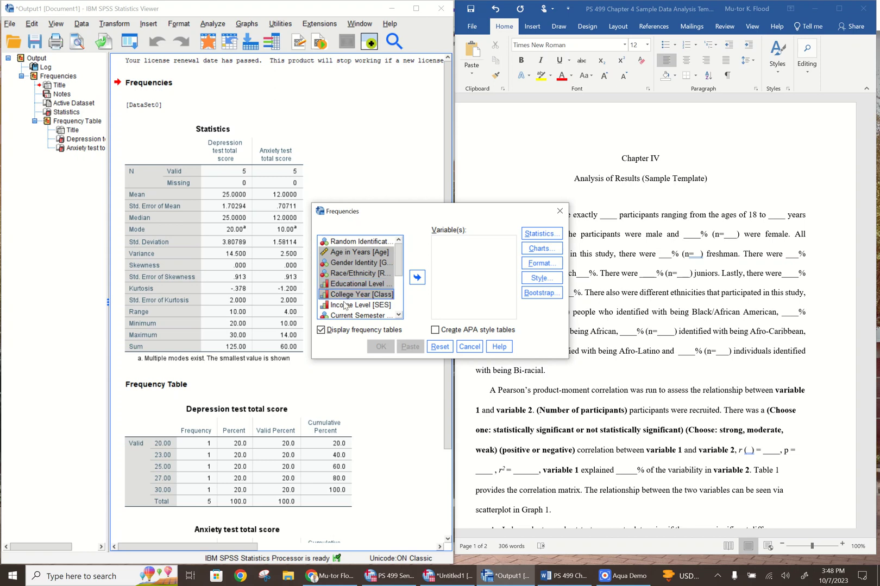
left_click(344, 306, "ctrl")
left_click_drag(398, 254, 394, 272)
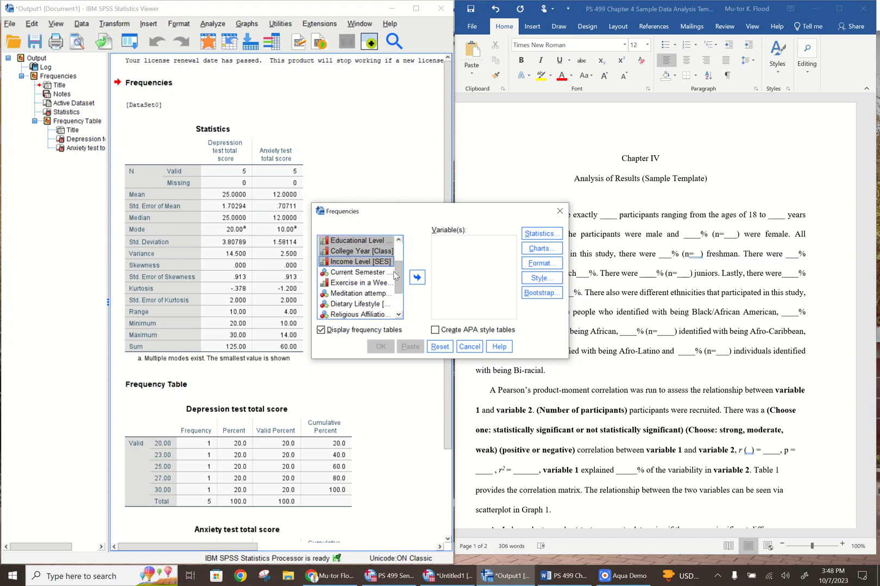
left_click(361, 275, "ctrl")
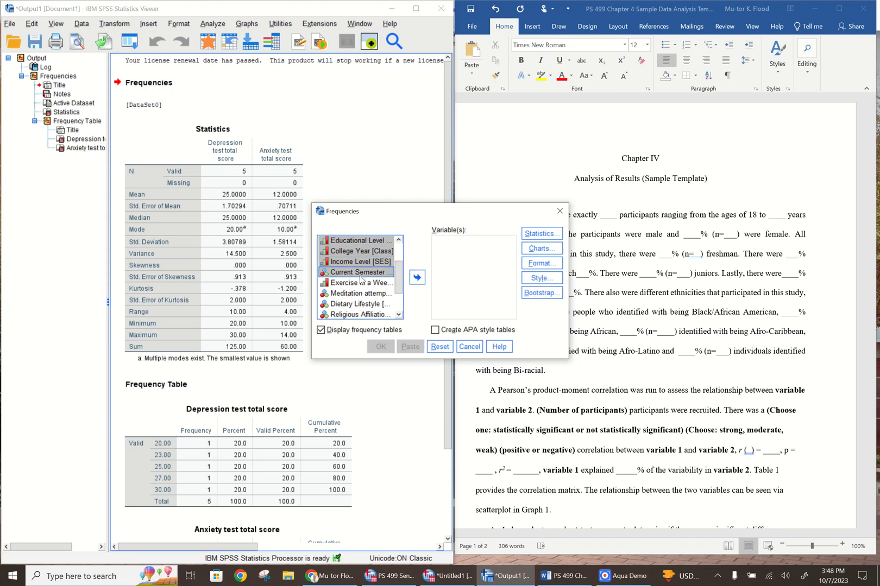
left_click(361, 283, "ctrl")
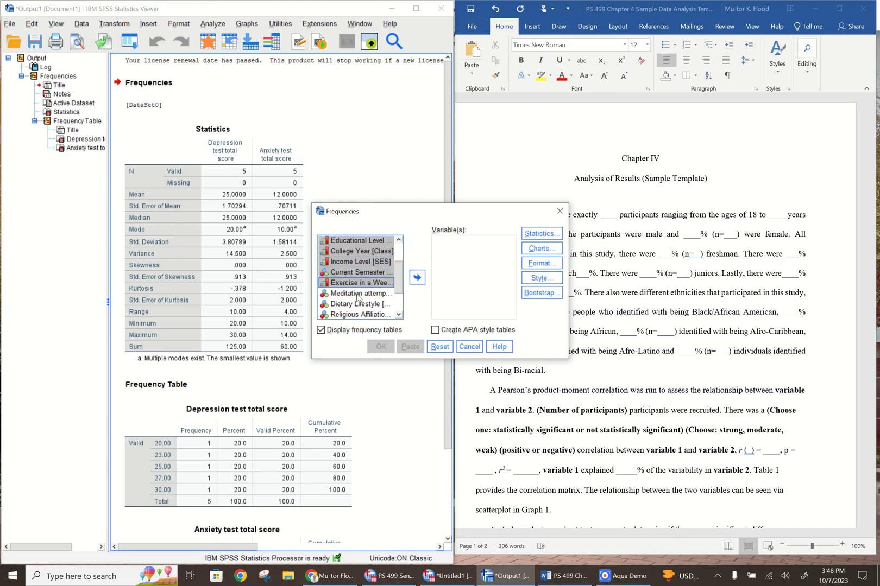
left_click(359, 294, "ctrl")
left_click(354, 306, "ctrl")
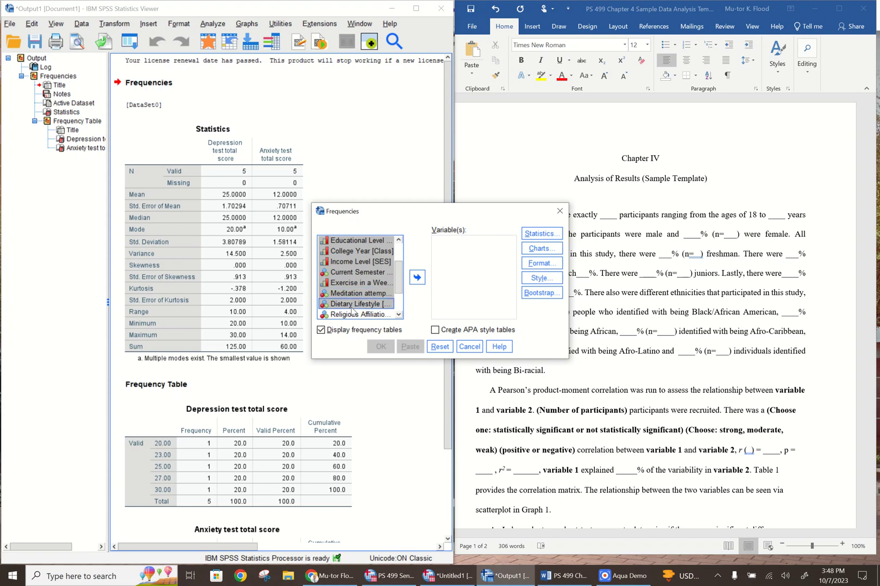
left_click(352, 315, "ctrl")
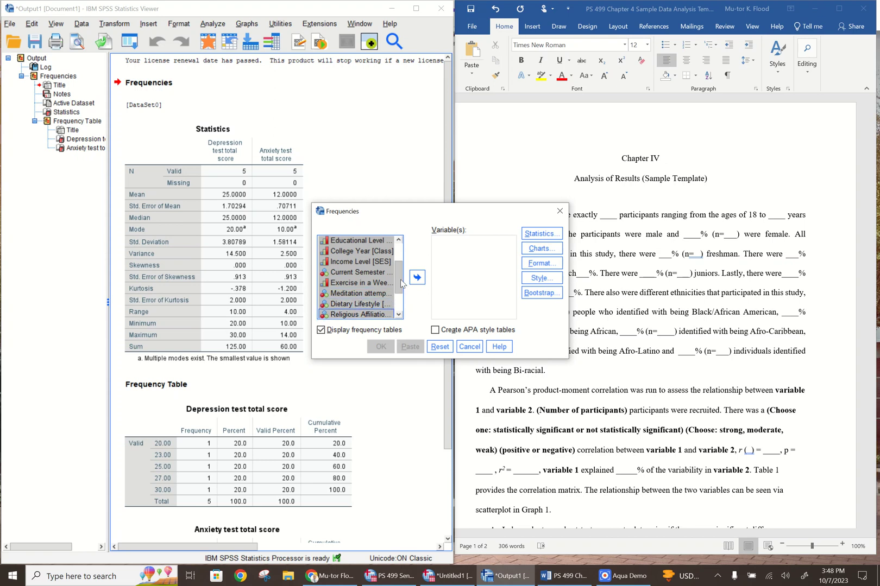
scroll(401, 284, "down", 2)
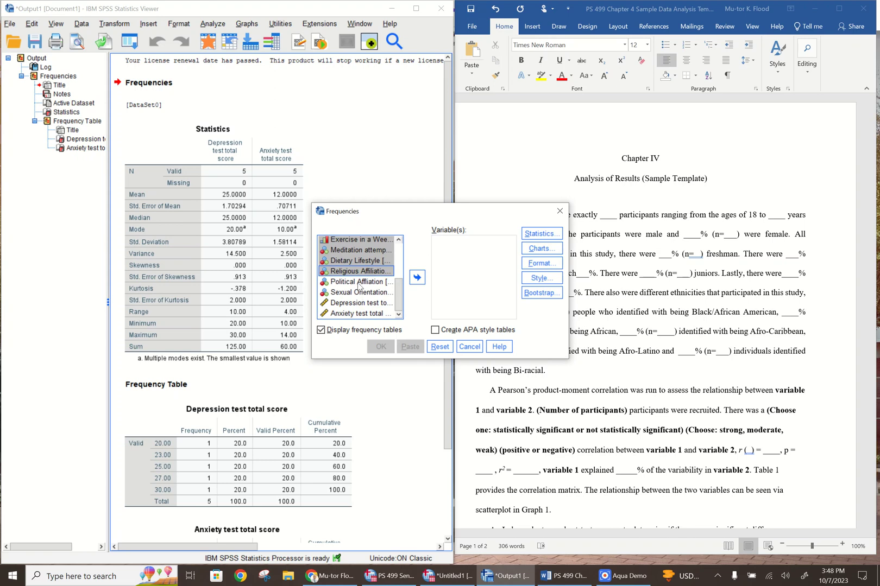
left_click(358, 283, "ctrl")
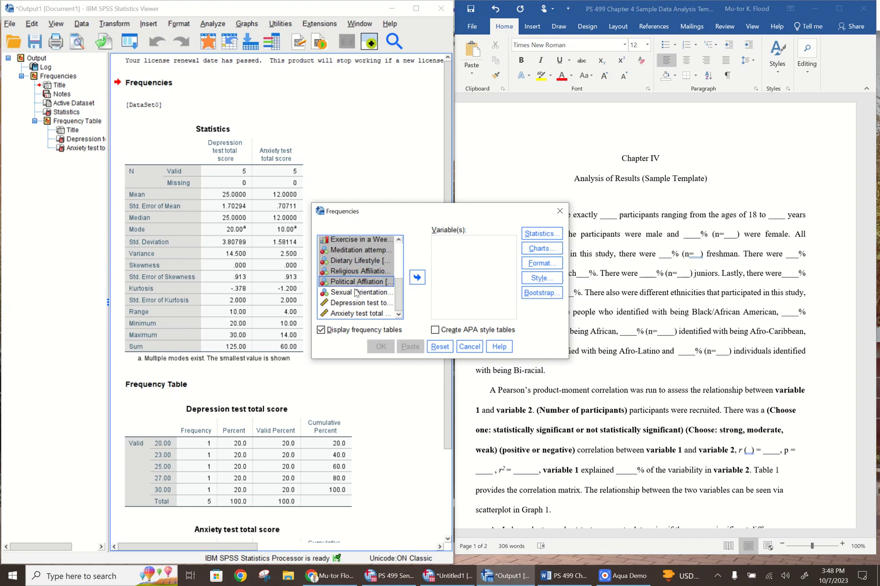
left_click(353, 293, "ctrl")
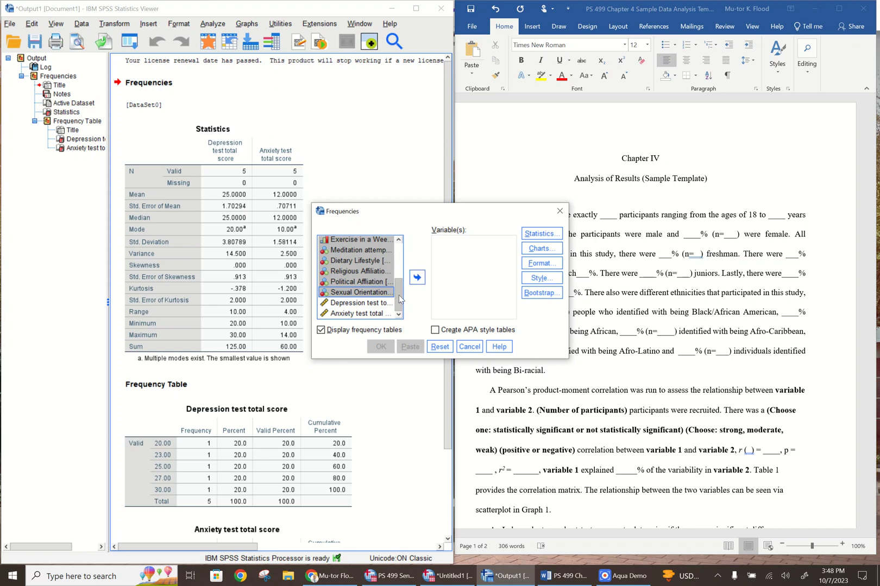
scroll(399, 295, "up", 3)
scroll(400, 297, "down", 3)
left_click(417, 278)
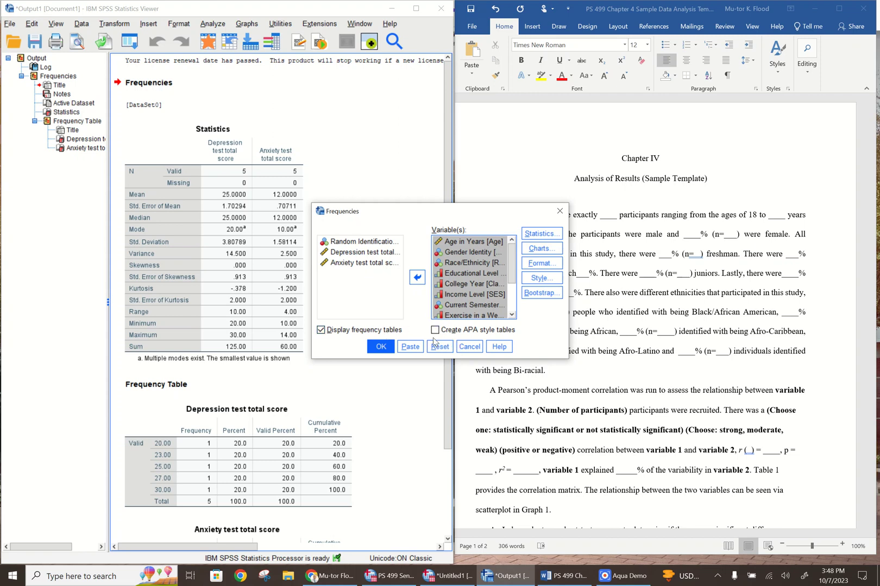
Run the Frequencies analysis on the demographic variables, keeping all central tendency, dispersion and distribution statistics selected
left_click(535, 236)
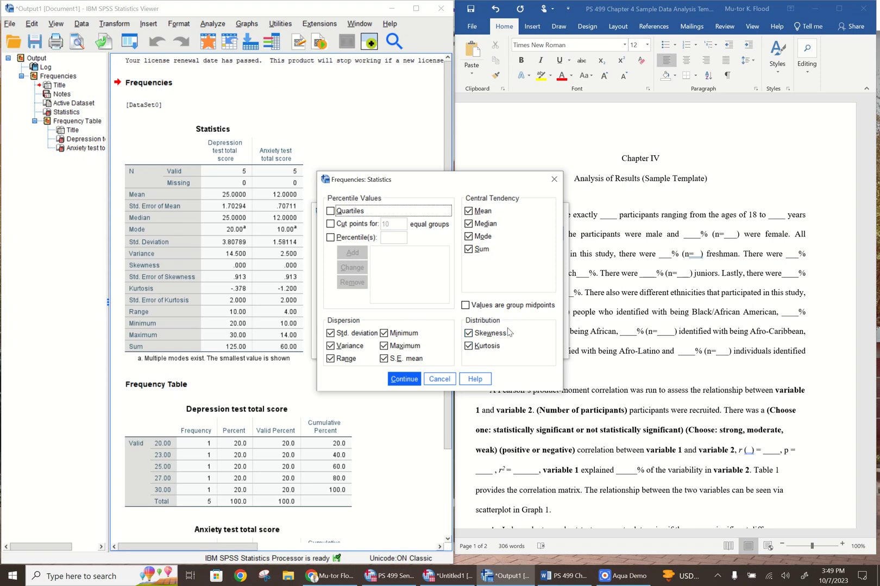
left_click(410, 381)
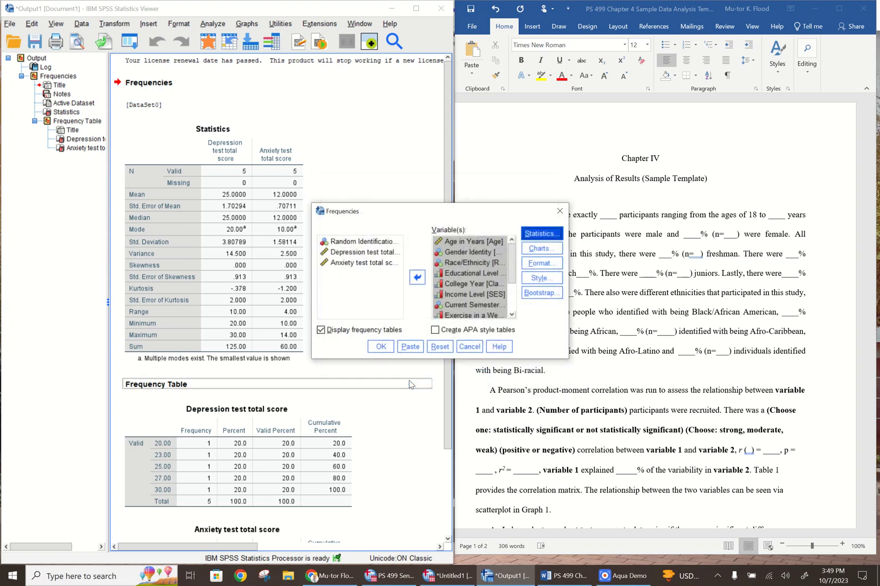
left_click(380, 348)
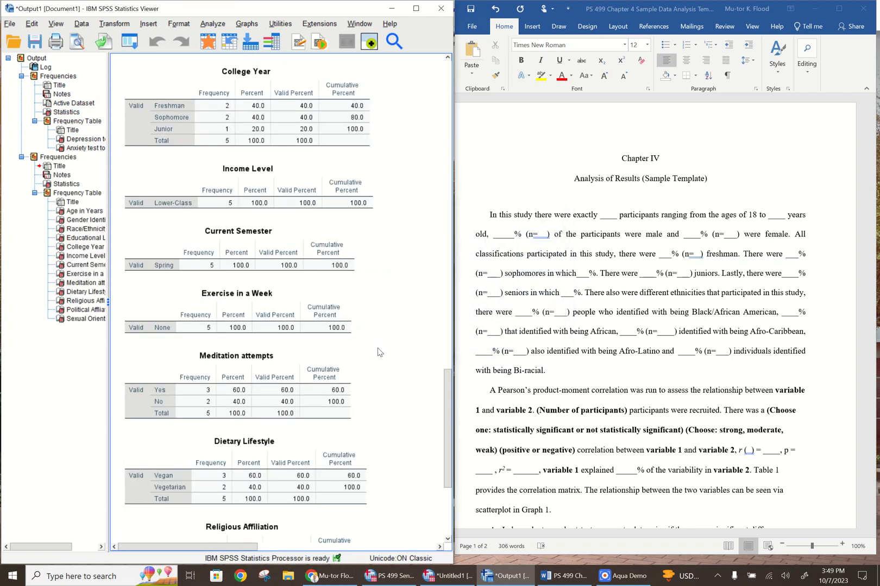
left_click_drag(446, 402, 446, 210)
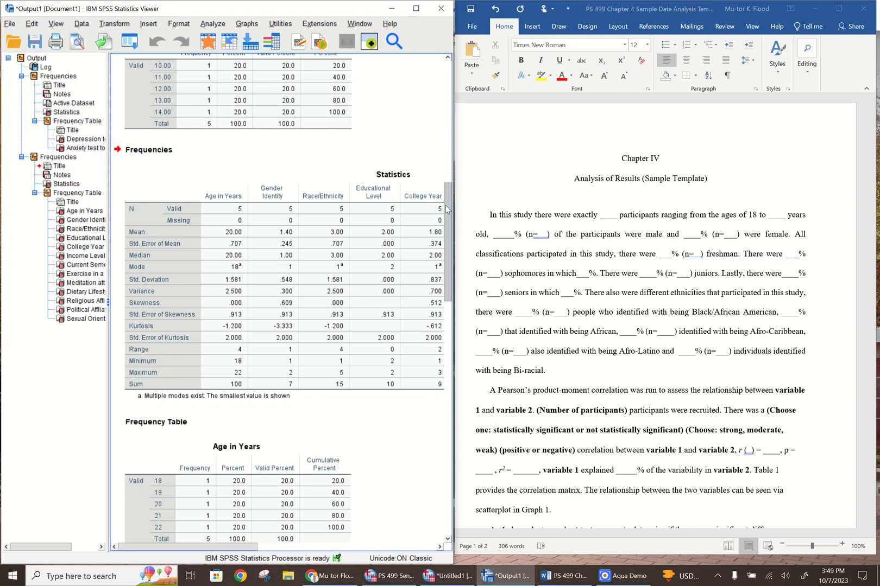
left_click_drag(446, 206, 445, 469)
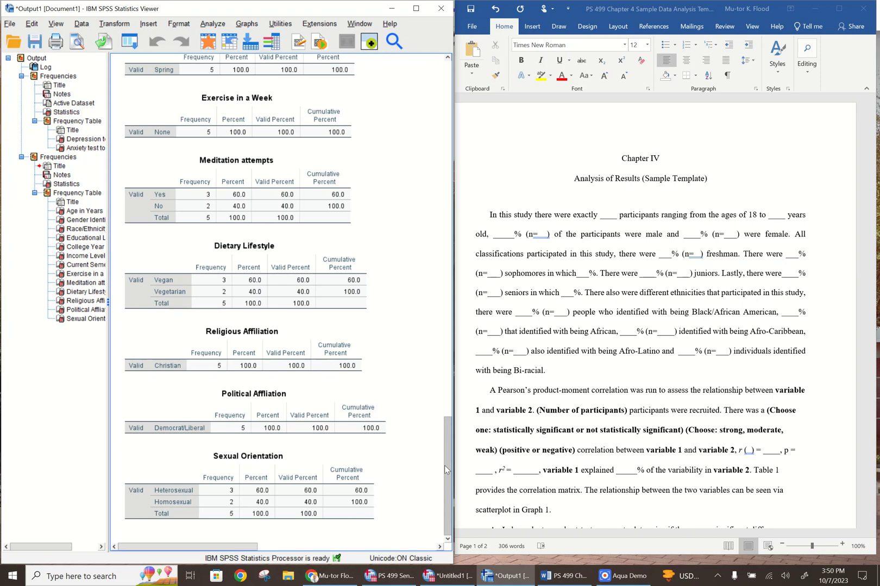
left_click_drag(444, 465, 445, 466)
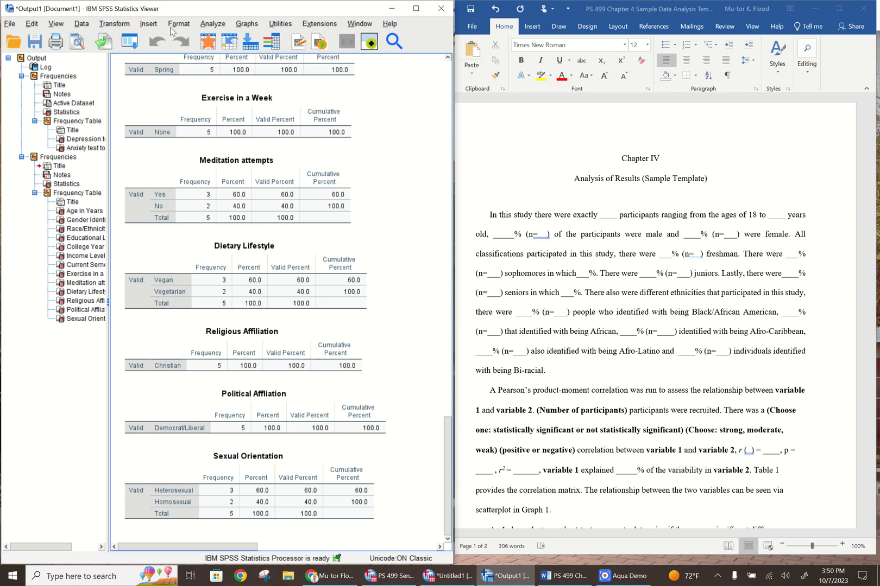
Run a bivariate Pearson correlation with a two-tailed significance test between the depression and anxiety test total scores
left_click(212, 24)
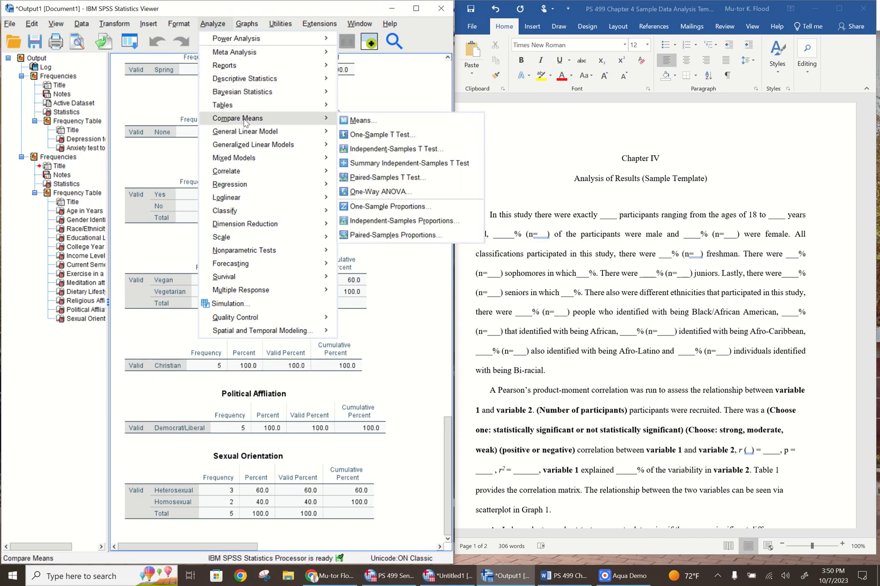
mouse_move(247, 171)
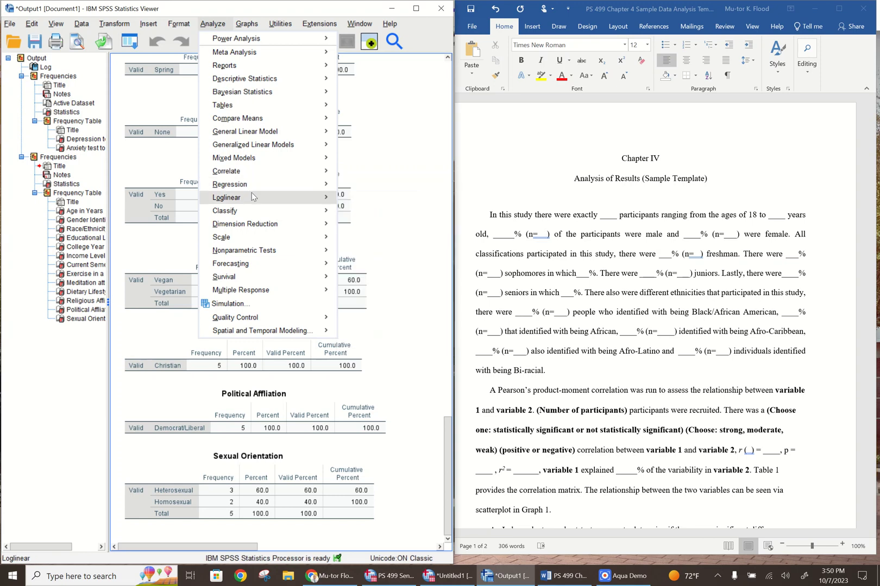
mouse_move(264, 77)
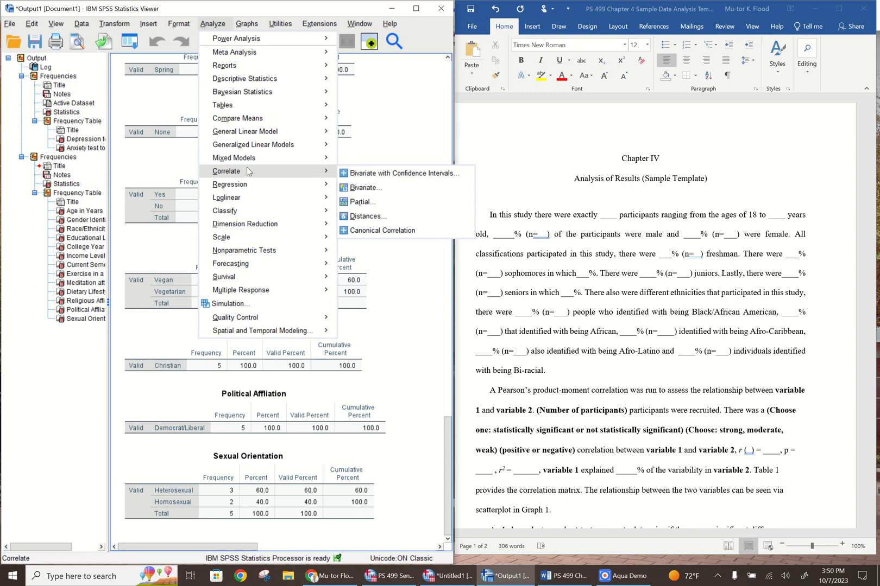
left_click(362, 188)
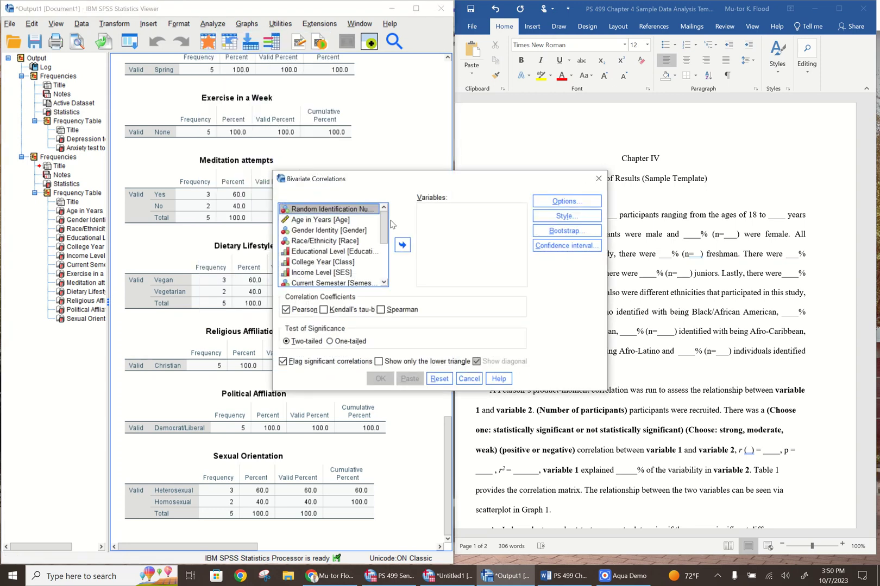
left_click_drag(386, 228, 385, 269)
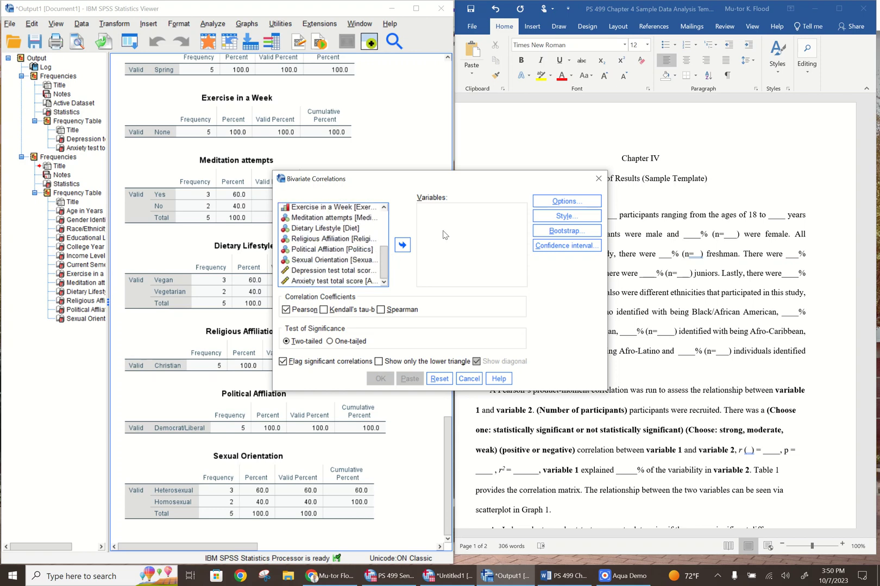
left_click(307, 271)
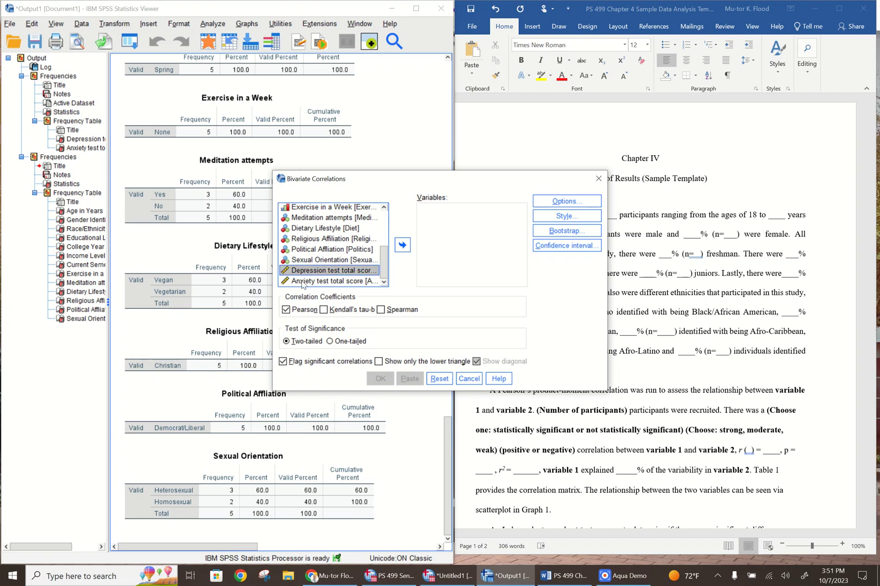
left_click(303, 282, "shift")
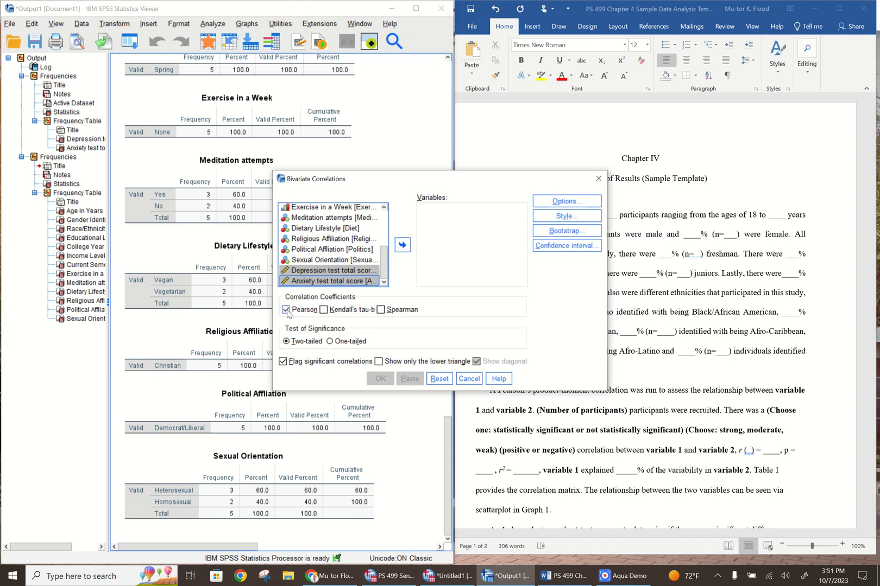
left_click(401, 248)
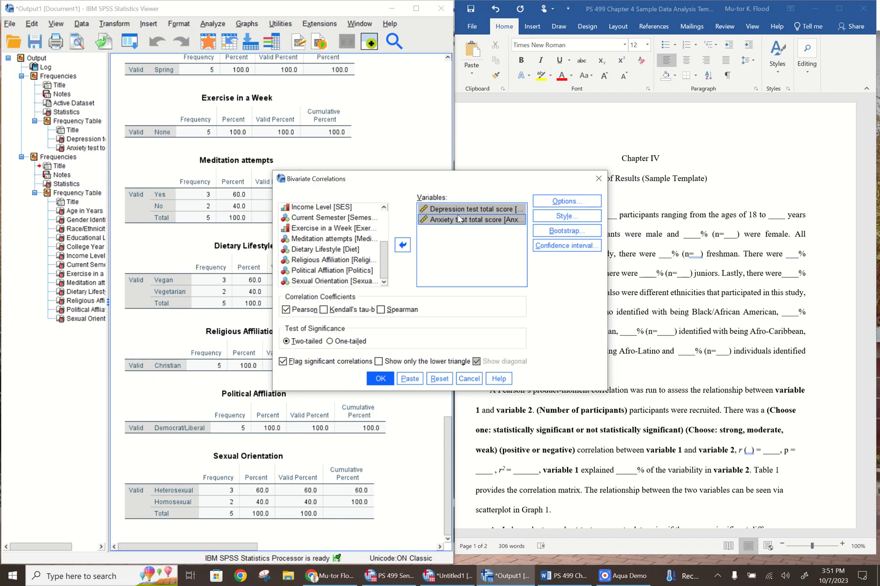
left_click(377, 382)
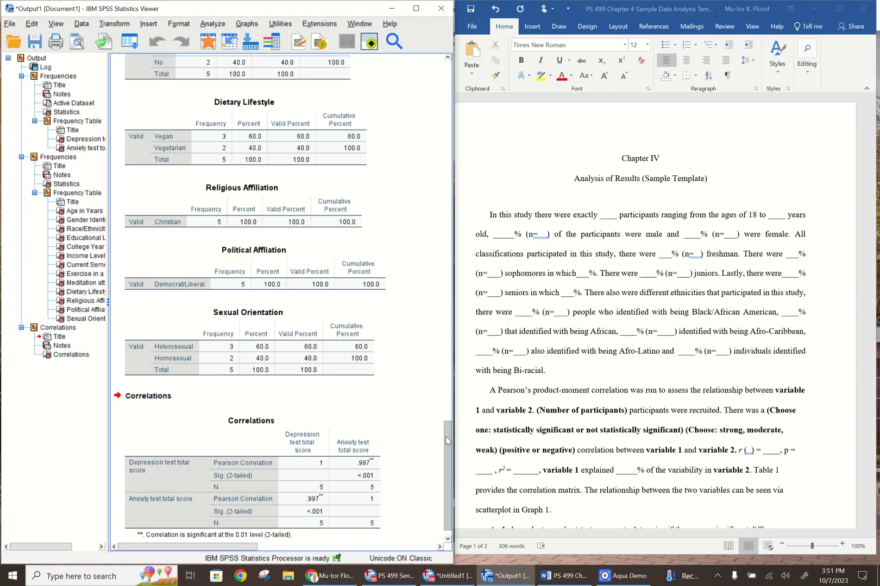
left_click_drag(445, 436, 444, 462)
left_click(354, 438)
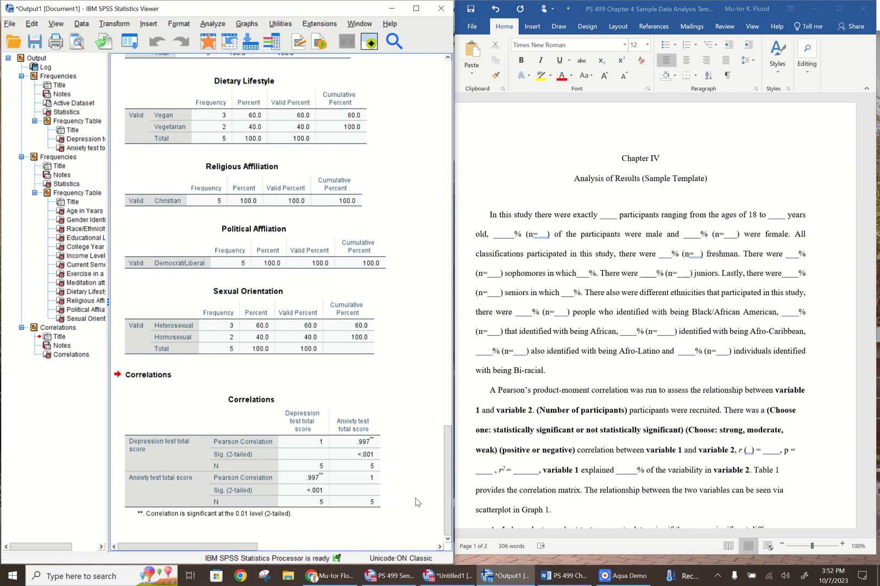
Maximize the output viewer window and return to the Correlations table at the end of the output
left_click_drag(446, 483, 446, 89)
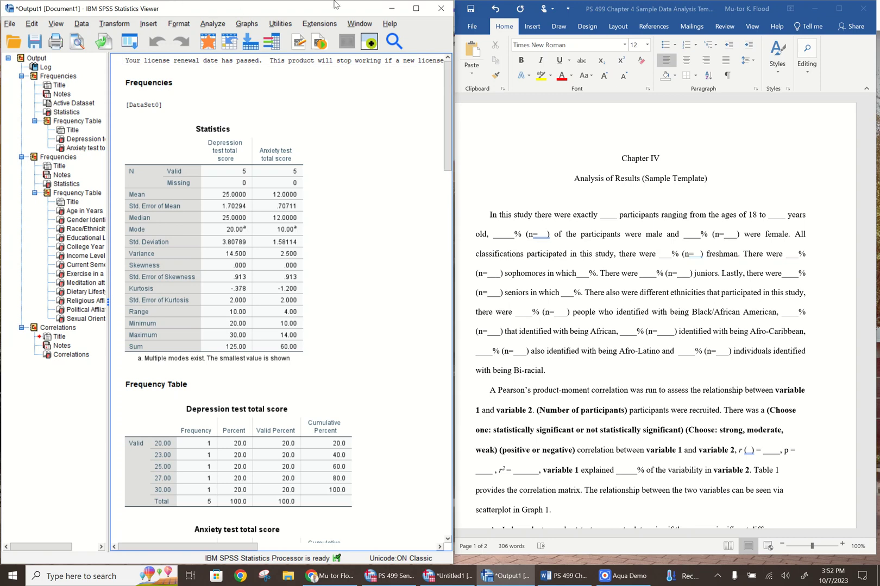
left_click(418, 12)
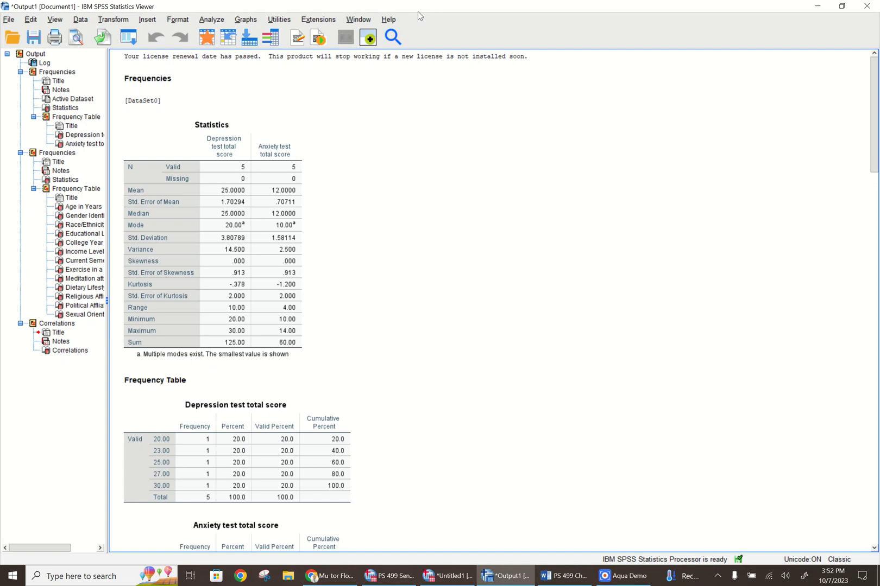
left_click_drag(873, 116, 861, 485)
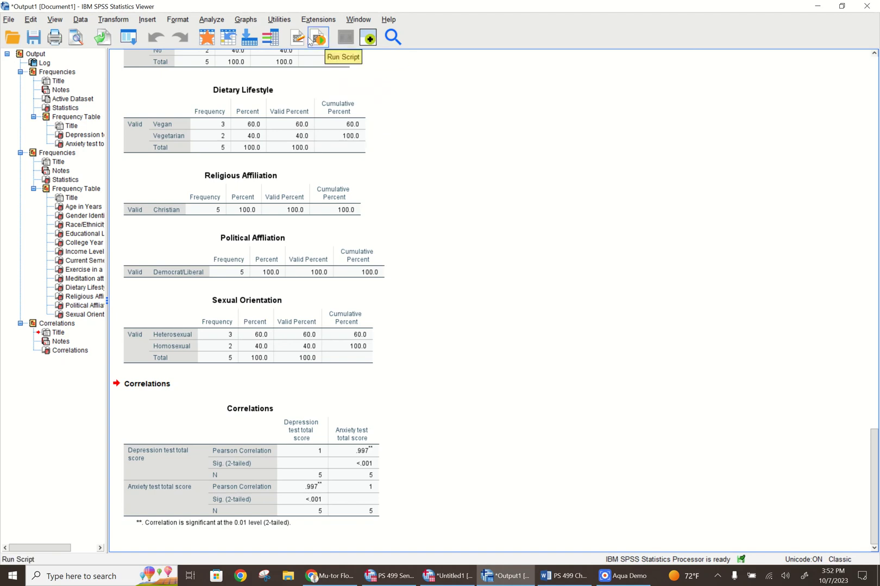
Create a simple scatterplot with the depression test total score on the X axis and the anxiety test total score on the Y axis
left_click(243, 20)
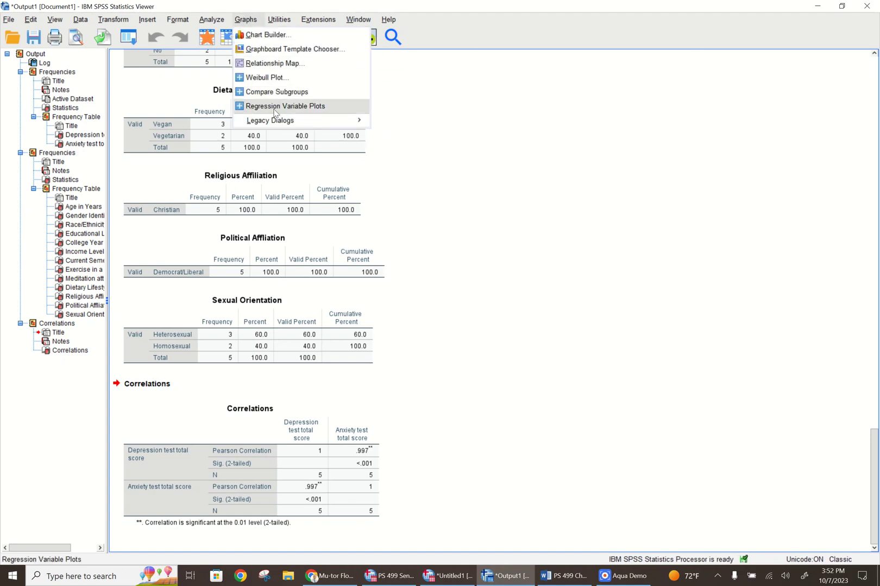
mouse_move(284, 123)
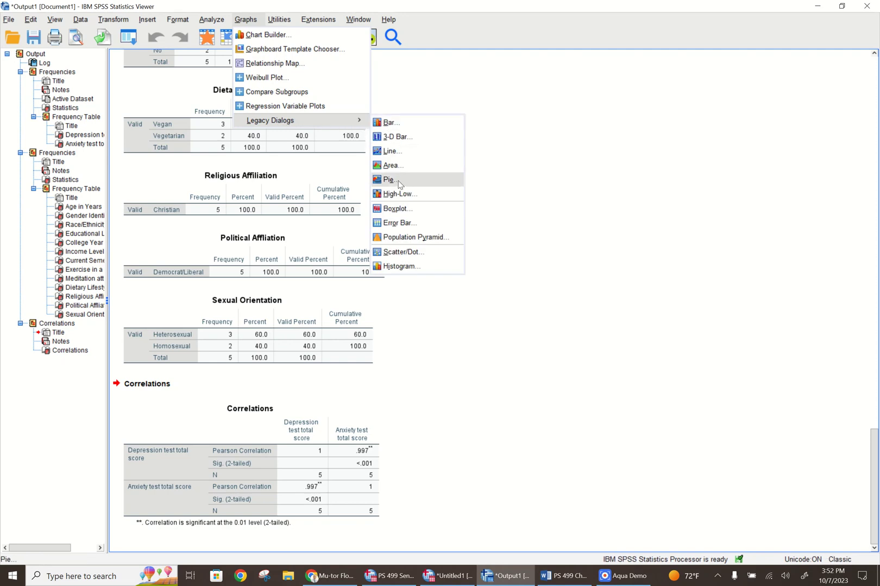
left_click(401, 253)
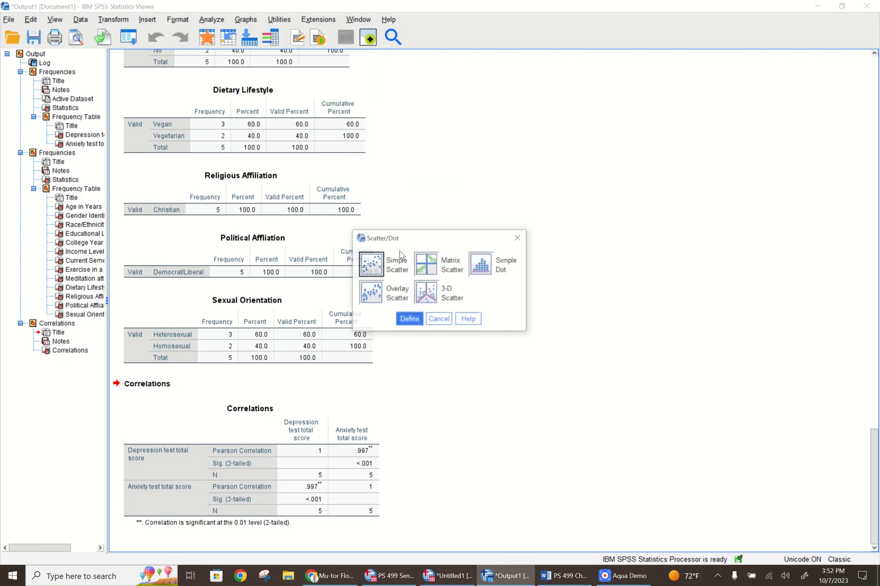
left_click(371, 266)
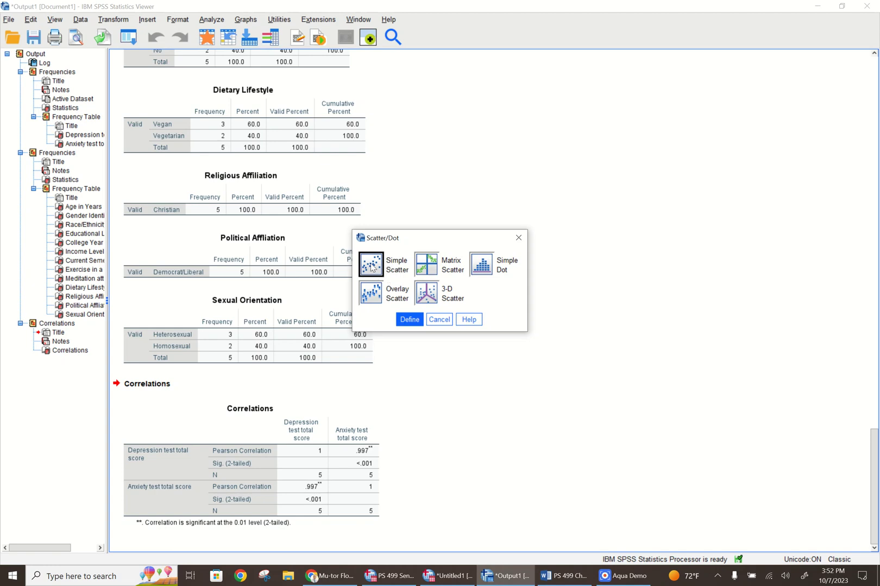
left_click(405, 321)
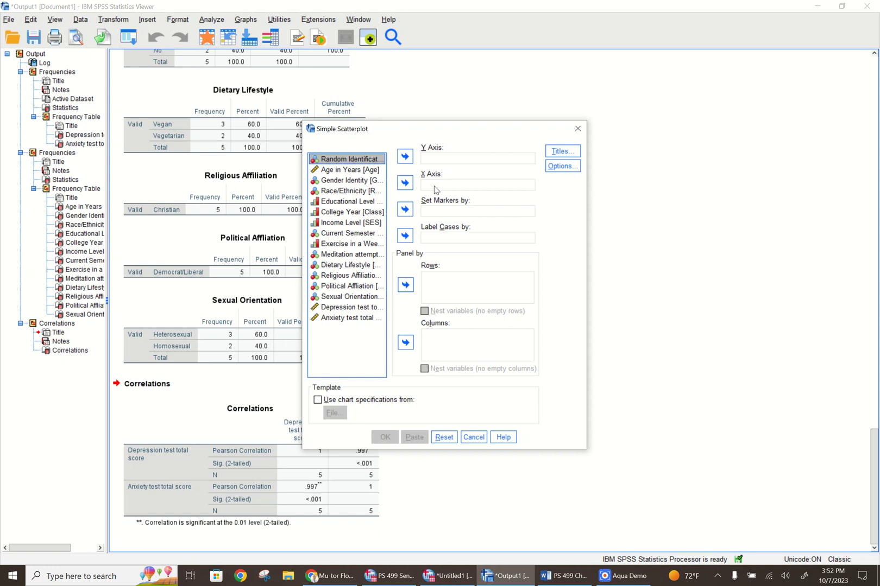
left_click(333, 309)
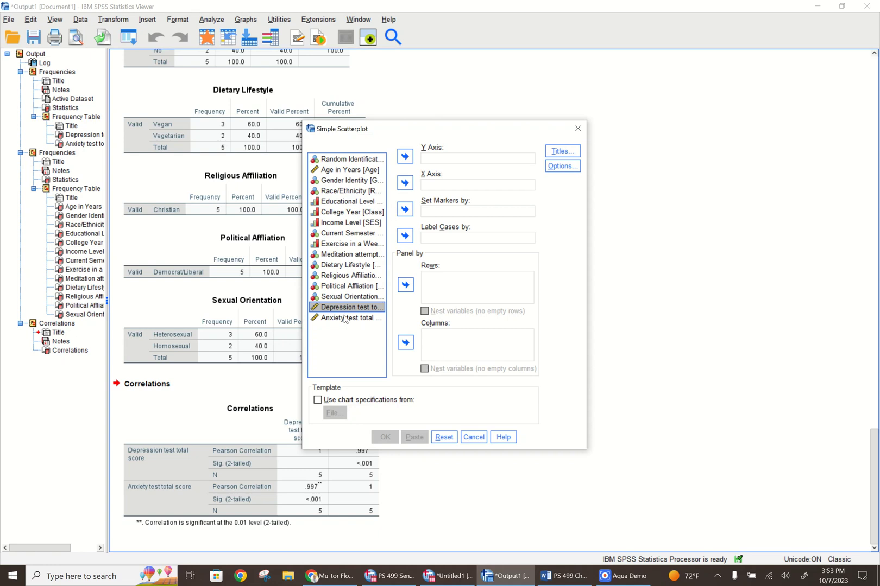
left_click(404, 184)
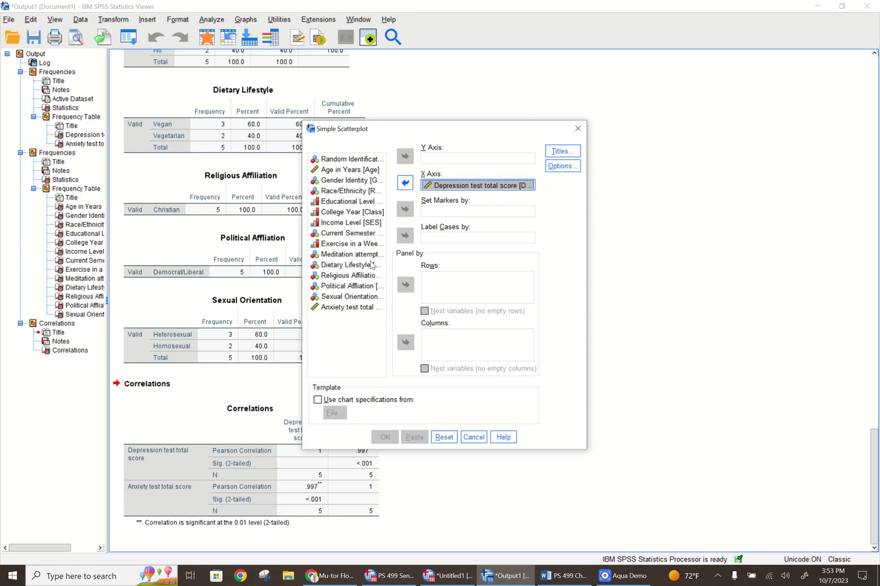
left_click(341, 307)
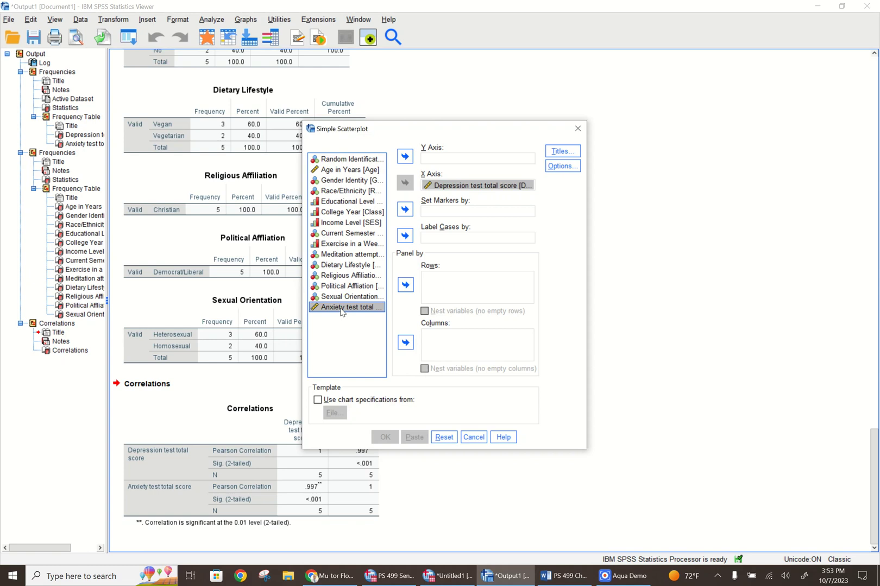
left_click(406, 156)
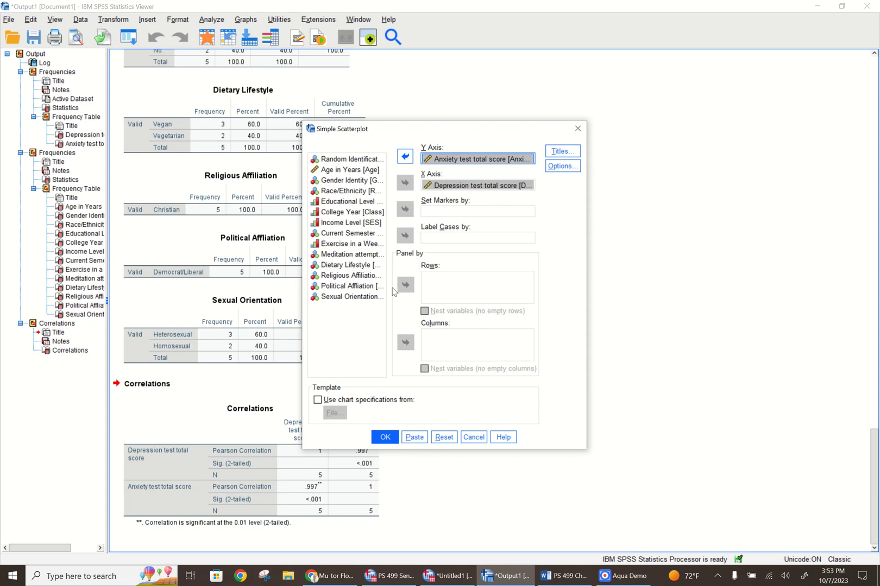
left_click(383, 438)
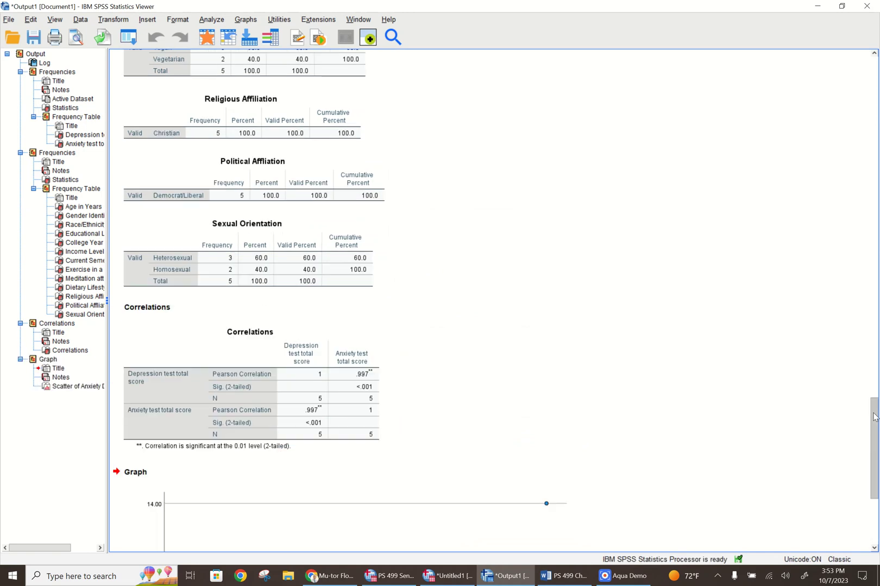
Add a linear fit line at total to the scatterplot, without confidence intervals, and close the chart editor
left_click_drag(874, 417, 875, 464)
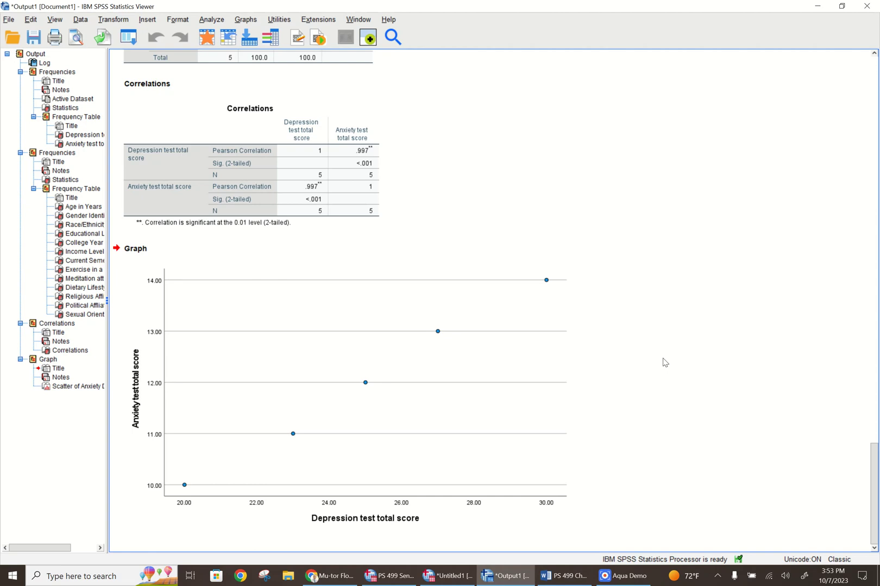
left_click(490, 362)
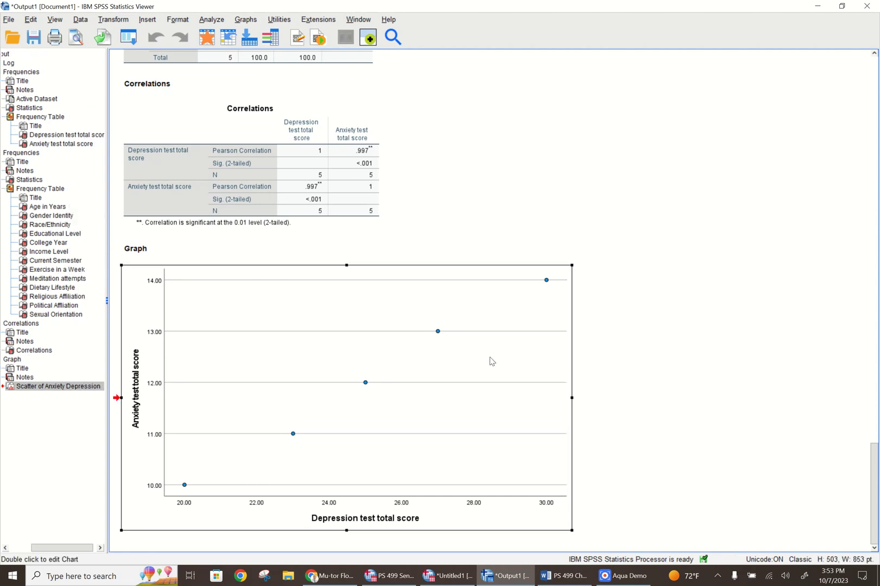
double_click(491, 362)
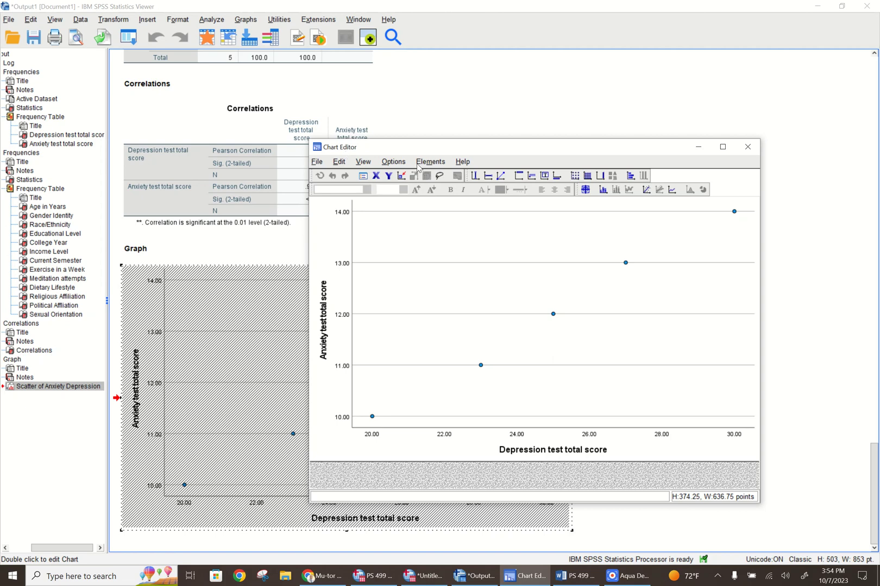
left_click(431, 164)
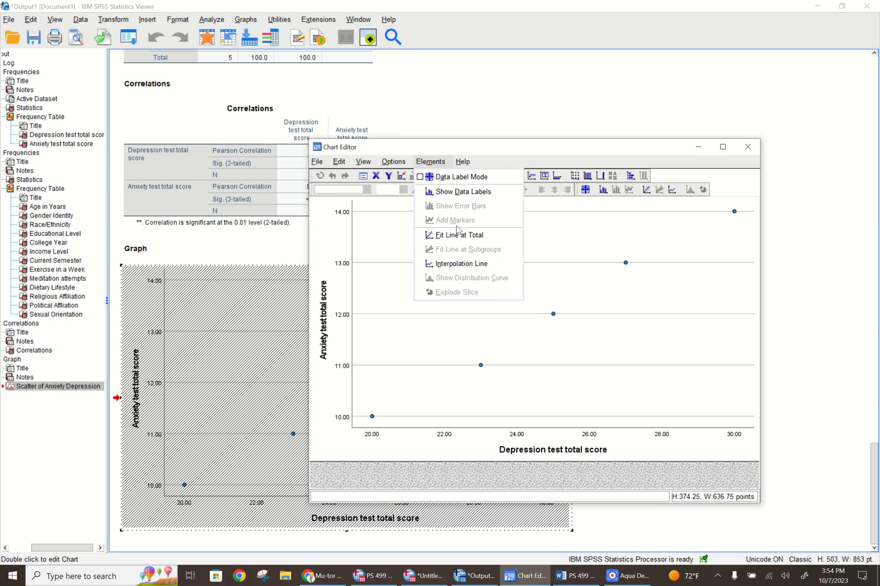
left_click(455, 235)
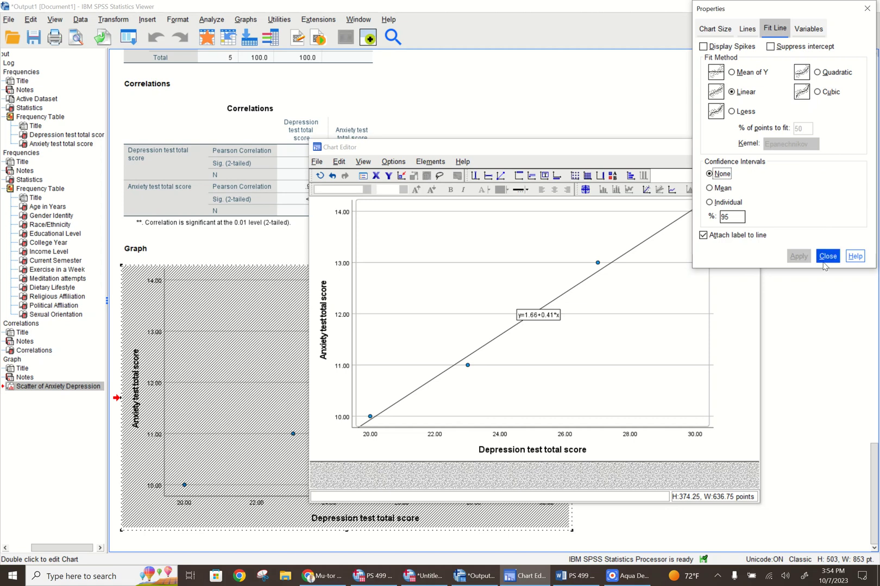
left_click(826, 256)
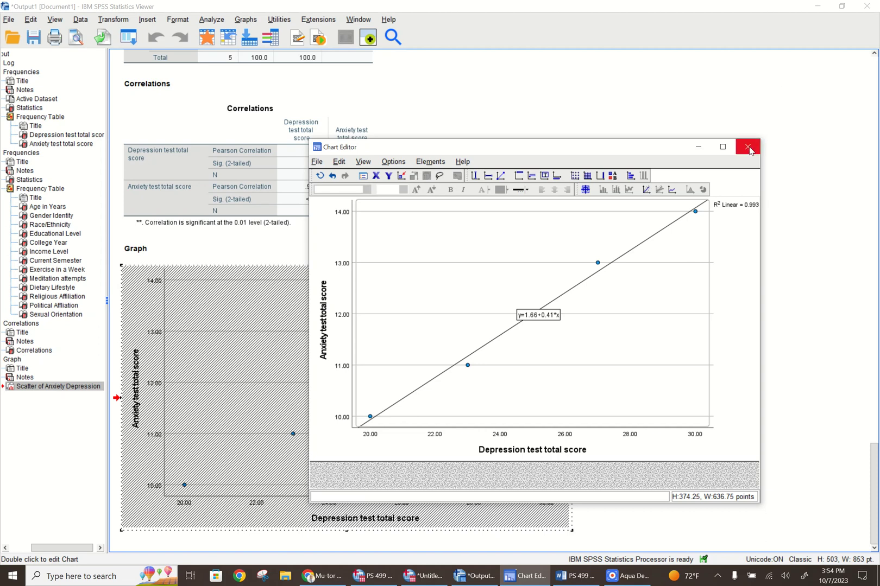
left_click(749, 148)
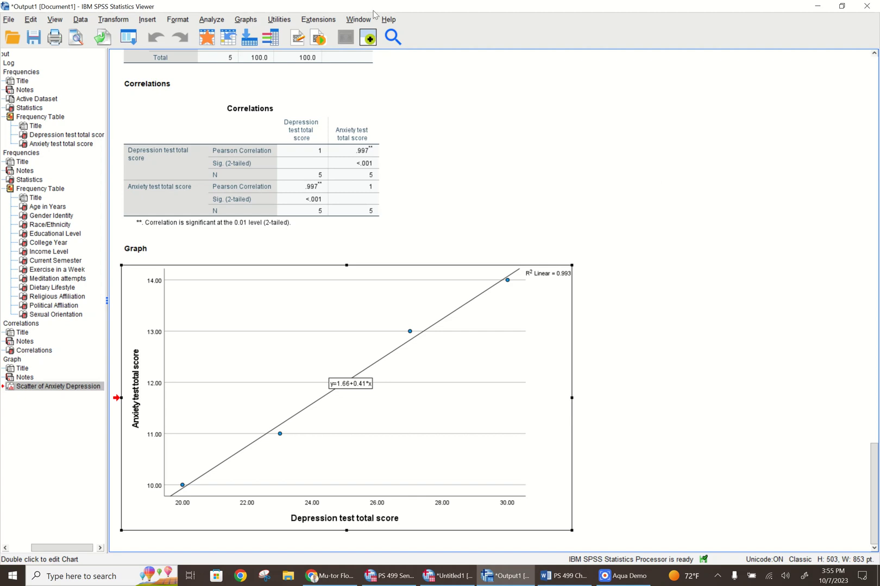
Set up an independent-samples t test with the depression test total score as the test variable
left_click(211, 20)
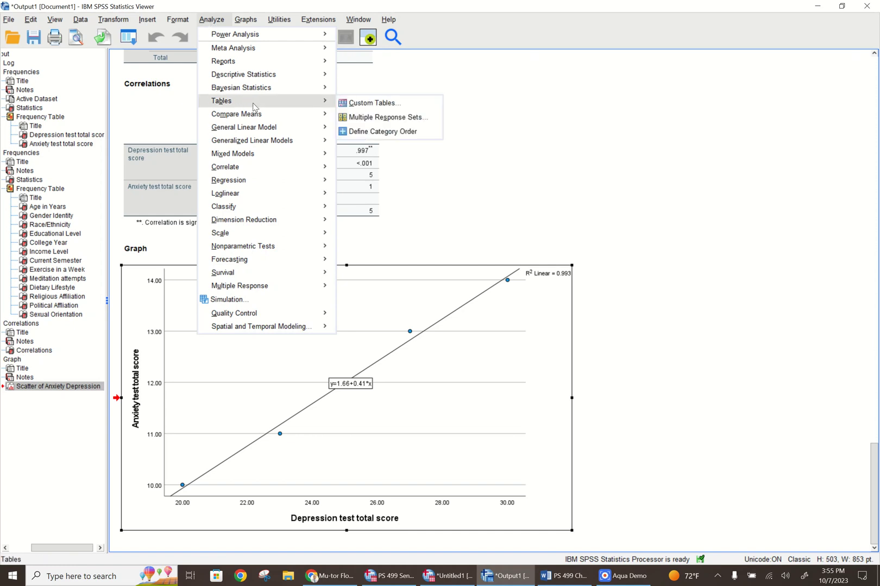
mouse_move(296, 115)
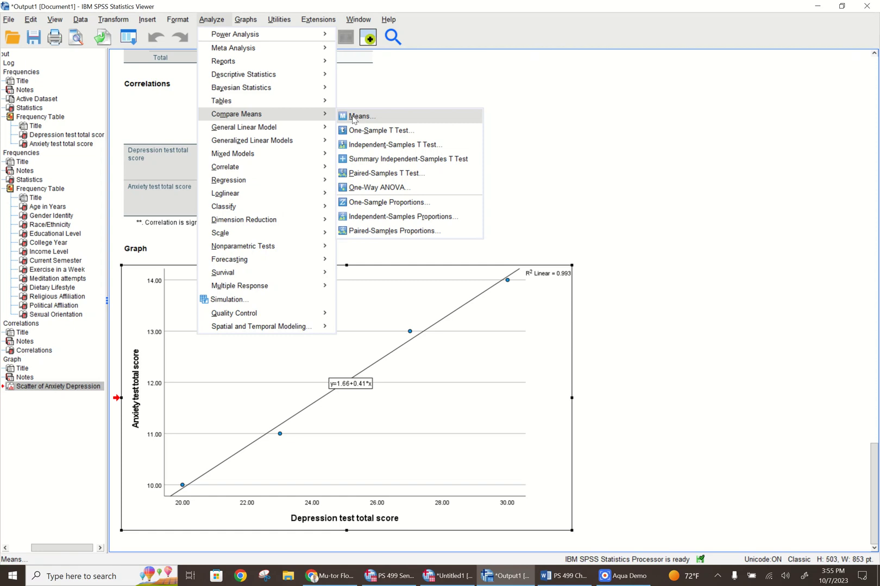
left_click(374, 145)
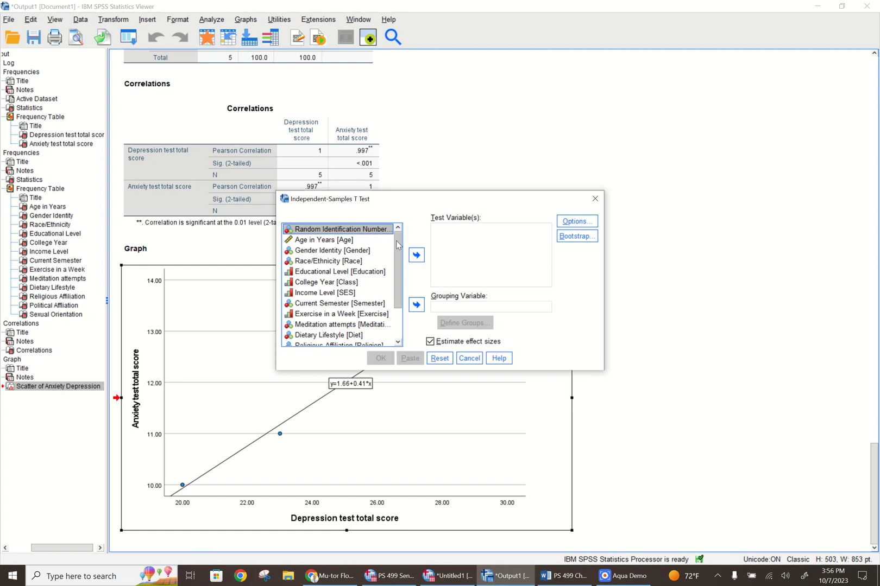
scroll(345, 294, "down", 2)
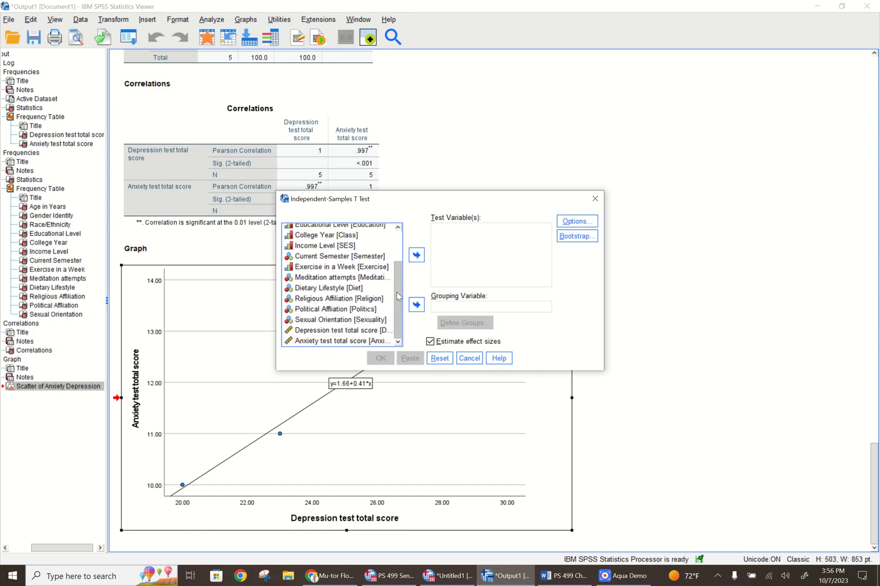
left_click(326, 332)
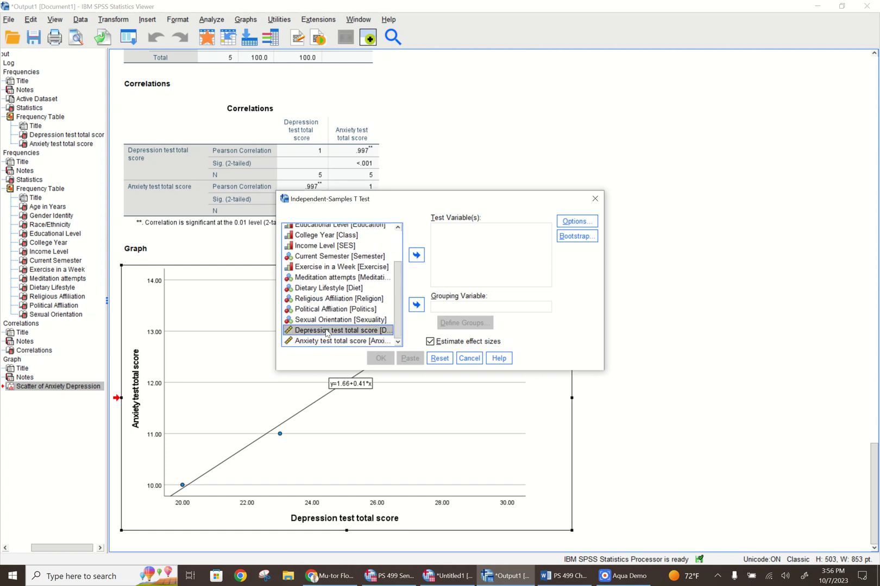
left_click(415, 256)
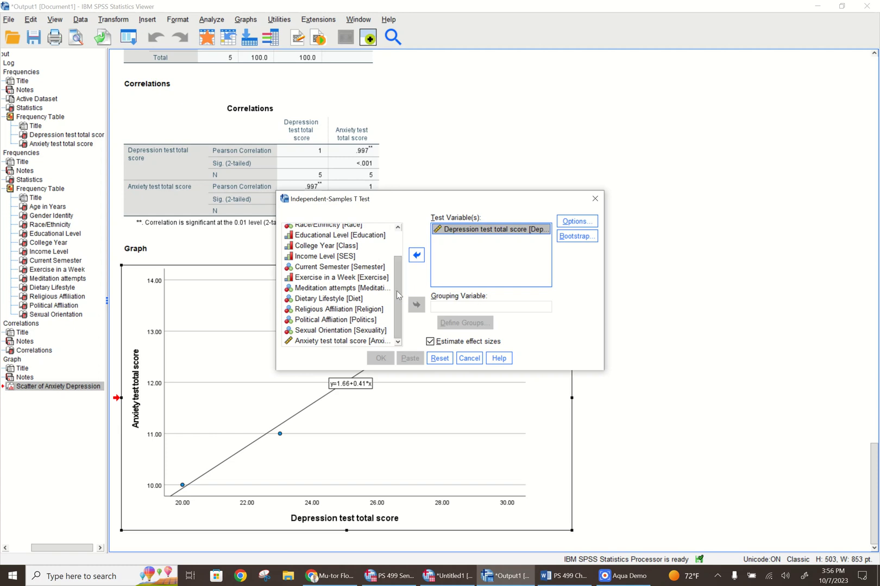
Group the t test by Gender Identity with group values 1 and 2, and run it with effect sizes estimated
left_click_drag(398, 295, 402, 249)
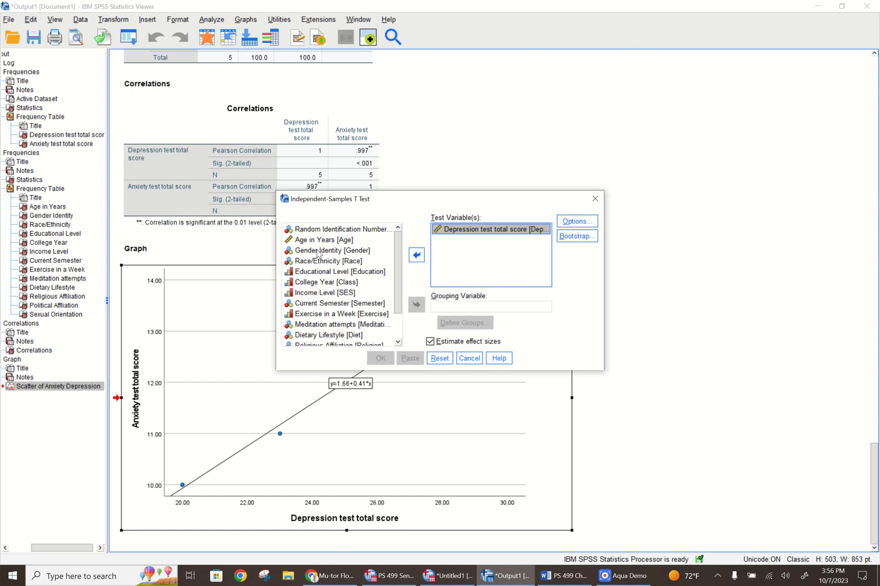
left_click(318, 251)
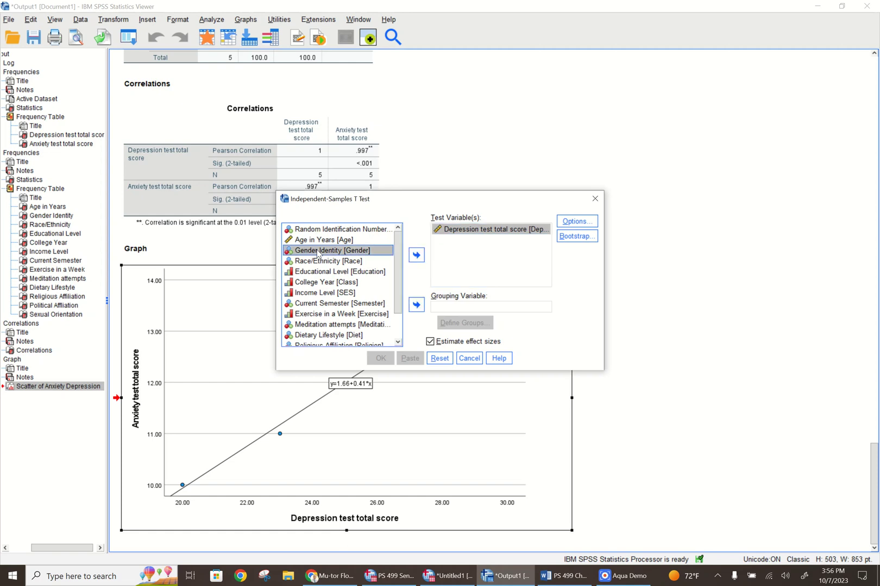
left_click(417, 305)
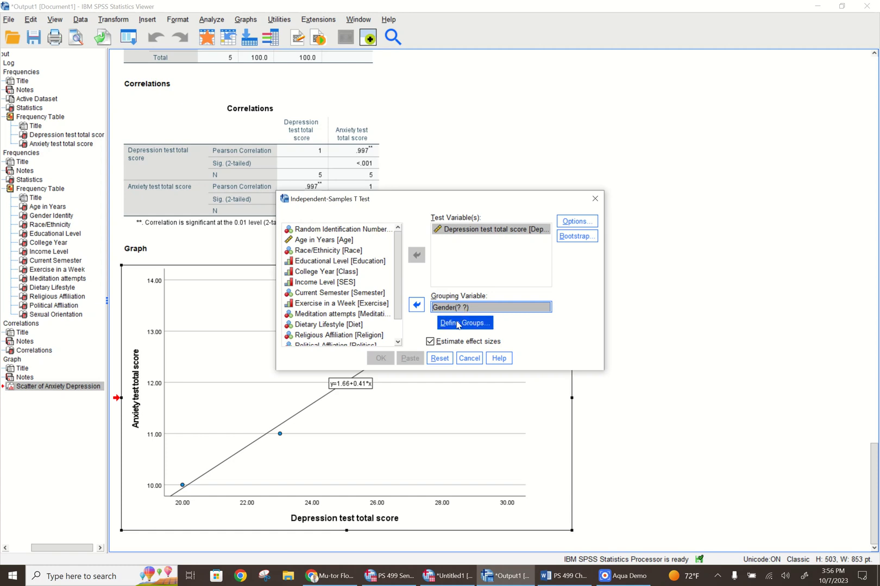
left_click(458, 324)
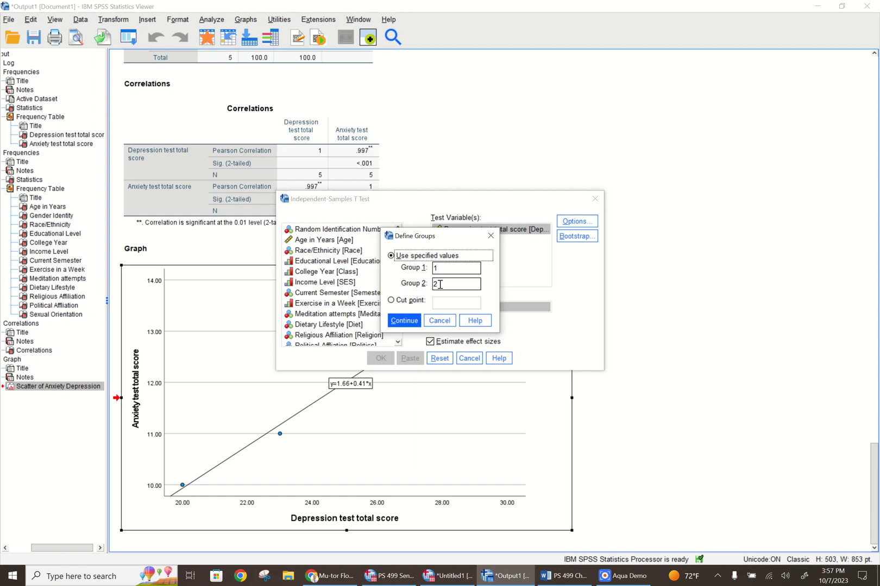
left_click(401, 321)
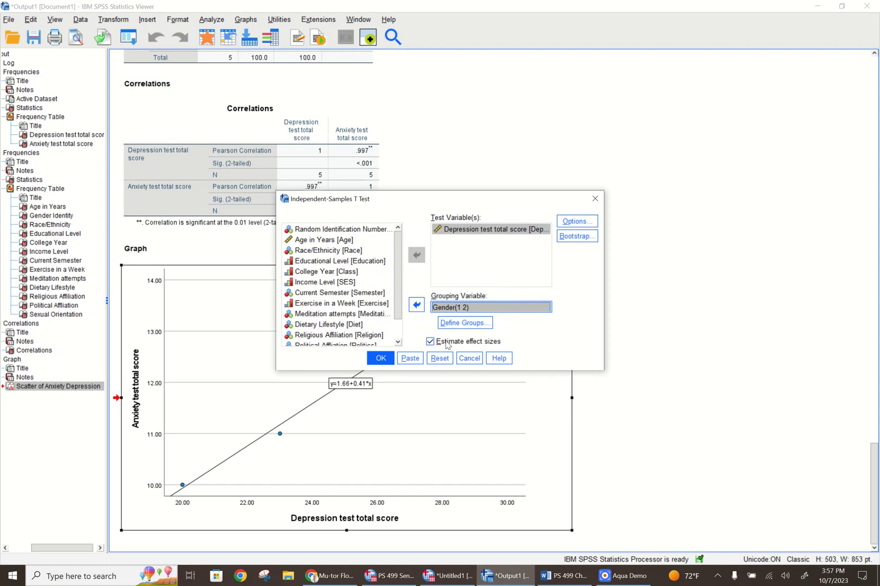
left_click(381, 360)
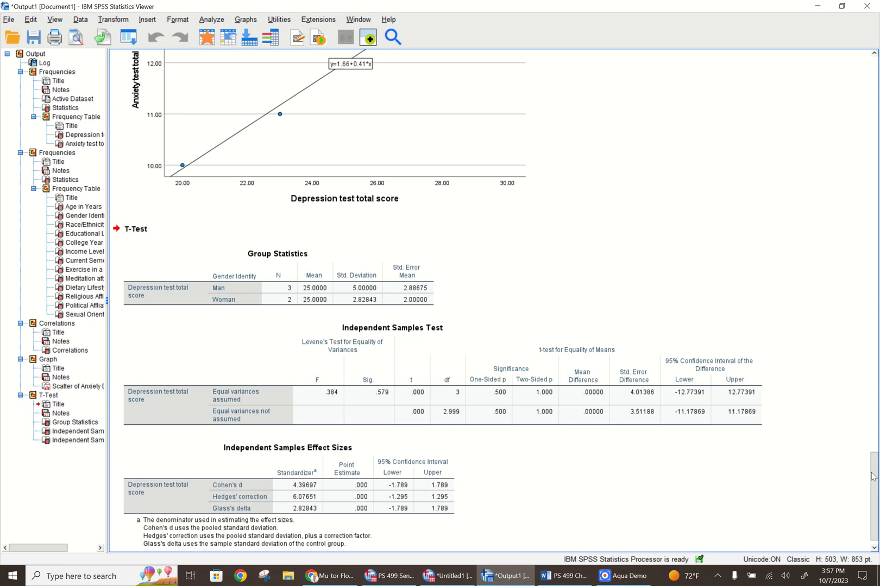
scroll(872, 476, "down", 1)
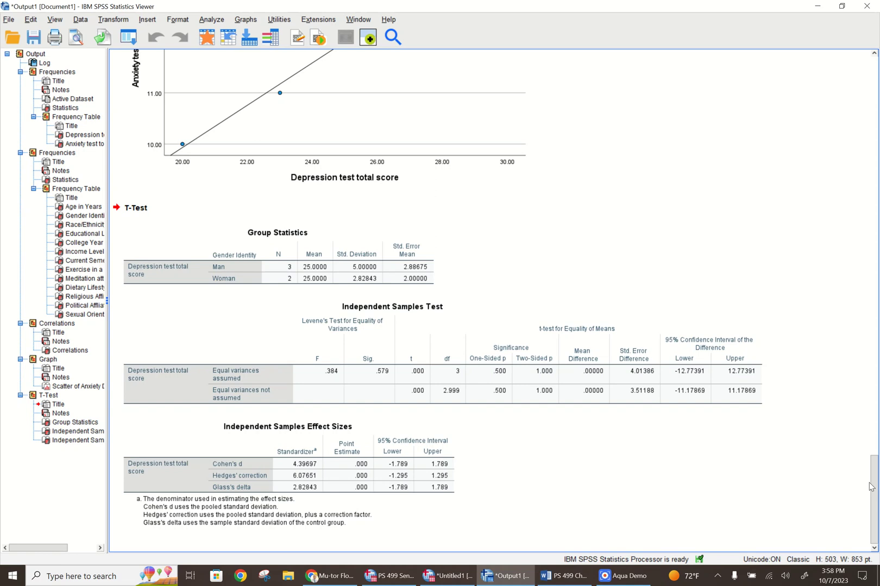
Restore the output viewer beside the Chapter IV template in Word and bring up the demographic Statistics table
left_click_drag(871, 487, 877, 39)
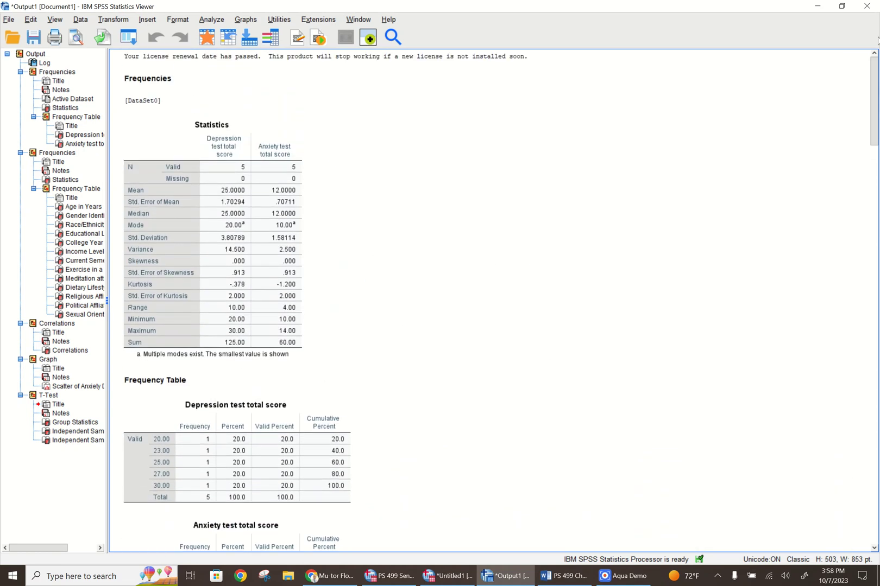
left_click(840, 6)
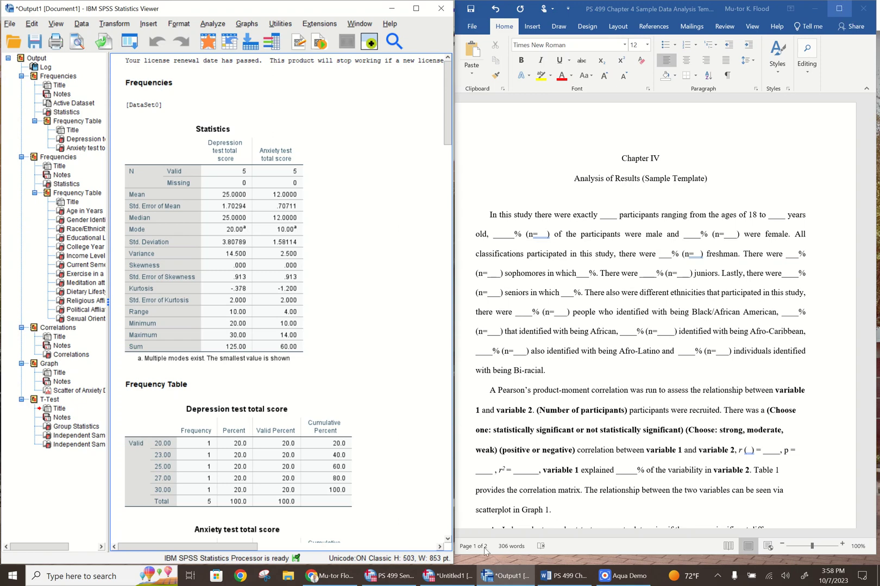
left_click(495, 581)
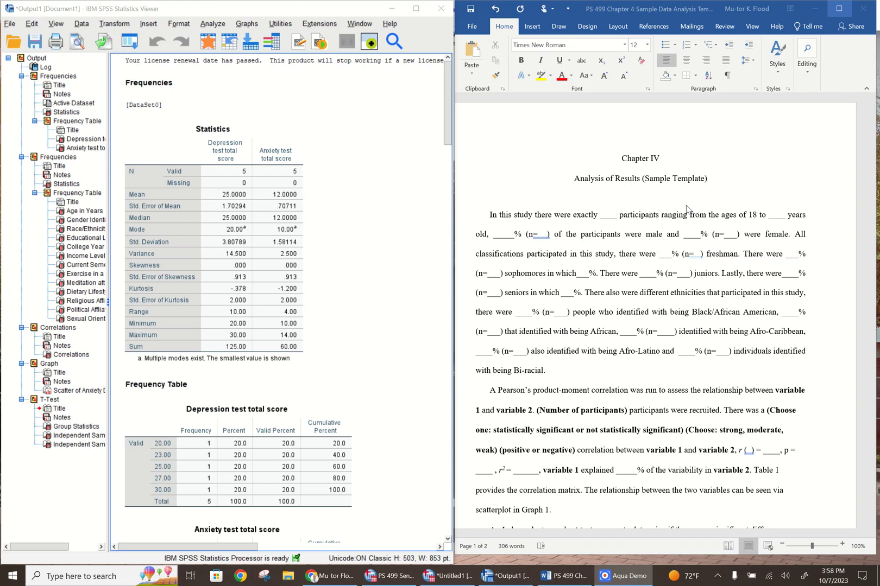
left_click(617, 217)
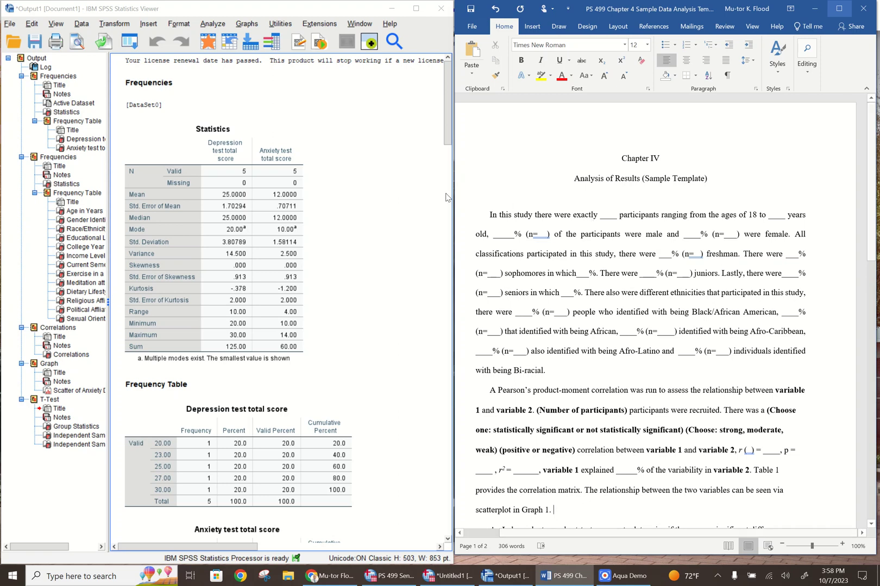
left_click_drag(448, 127, 444, 201)
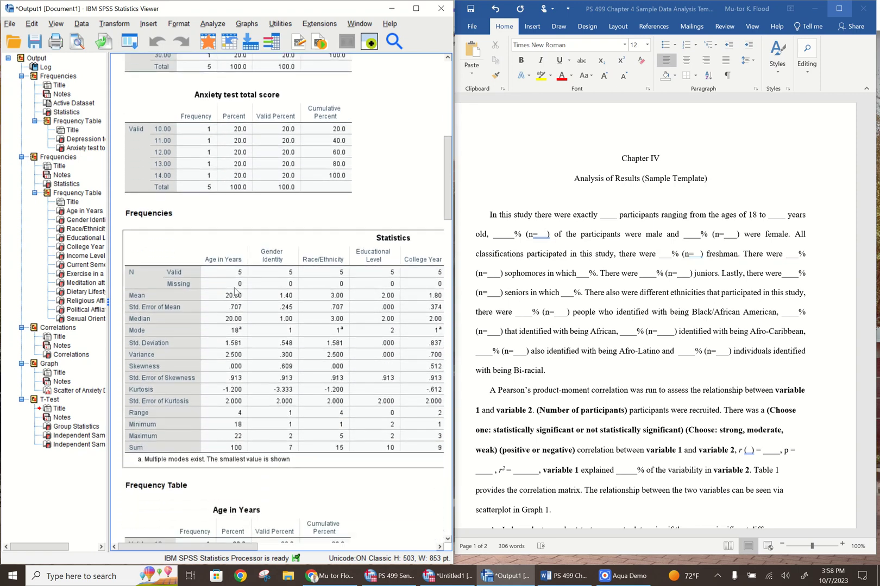
Fill in the number of participants in the first sentence of the Chapter IV template as 5
left_click(617, 218)
left_click(617, 217)
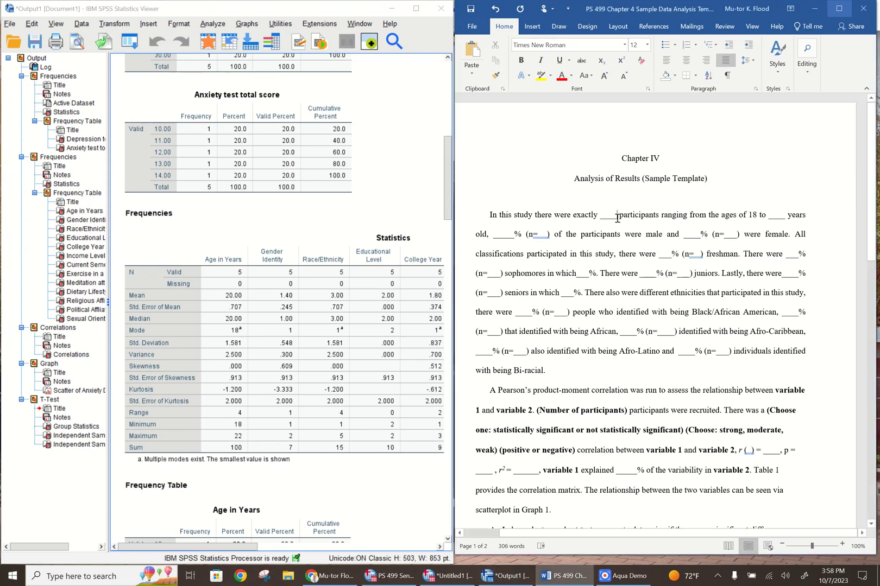
key("BackSpace")
key("BackSpace")
key("BackSpace")
key("BackSpace")
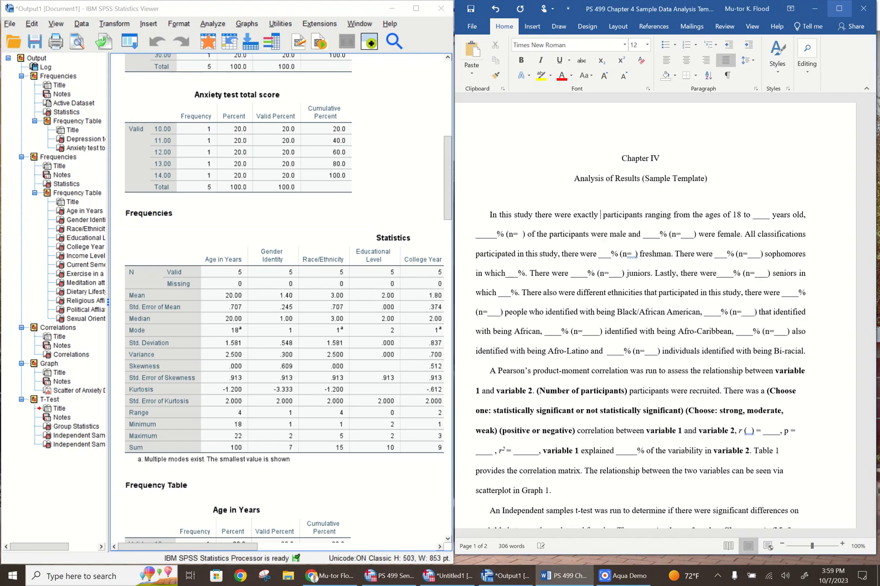
type("5")
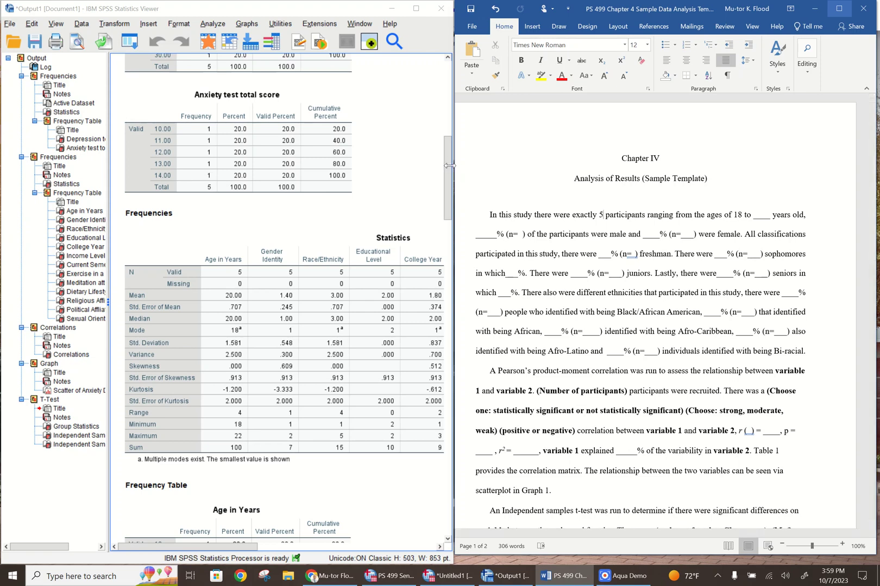
Check the age statistics in the SPSS output and complete the template's age range with 22 as the upper age
left_click_drag(445, 180, 439, 233)
left_click(269, 232)
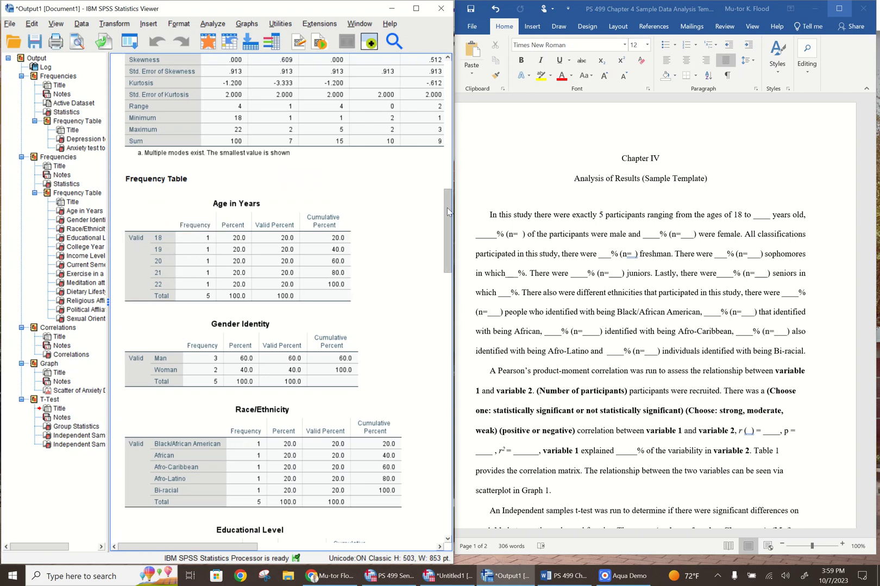
scroll(393, 204, "up", 5)
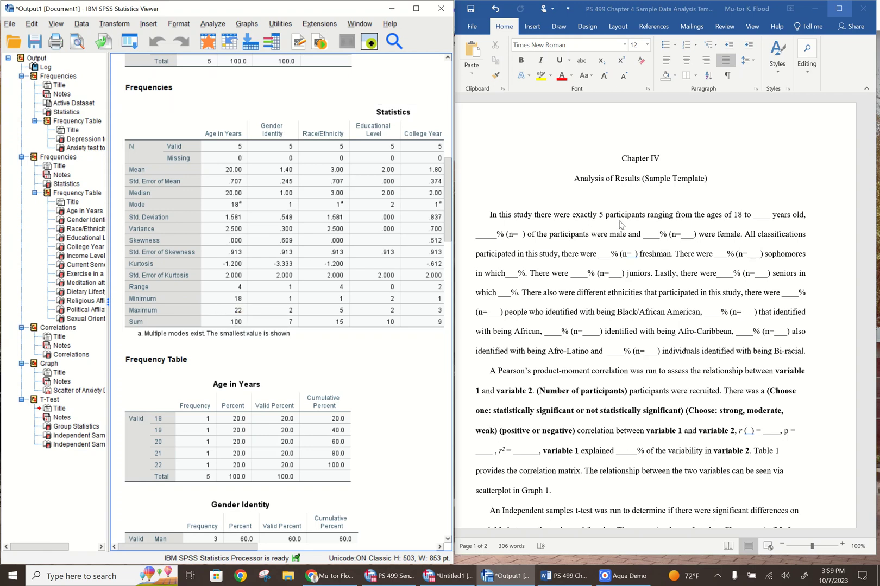
left_click(770, 216)
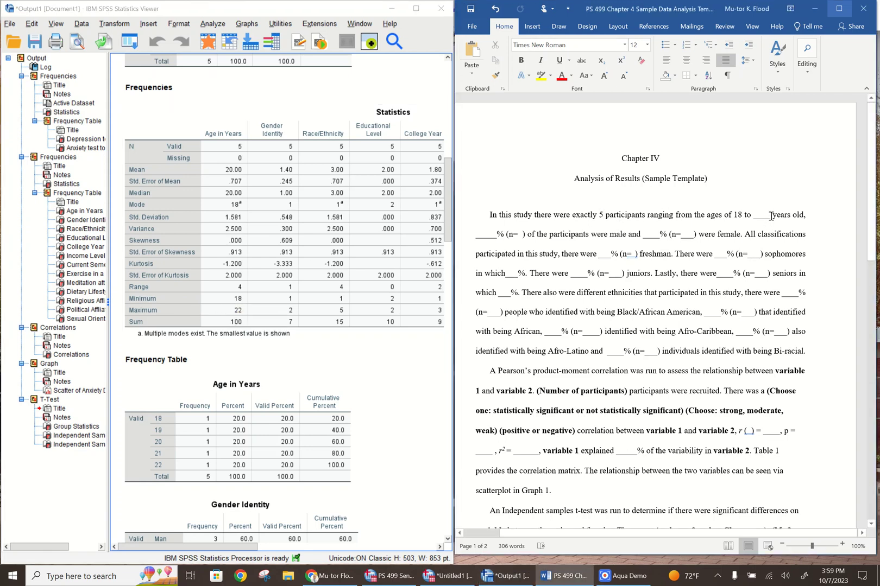
key("BackSpace")
key("BackSpace")
key("BackSpace")
key("BackSpace")
key("BackSpace")
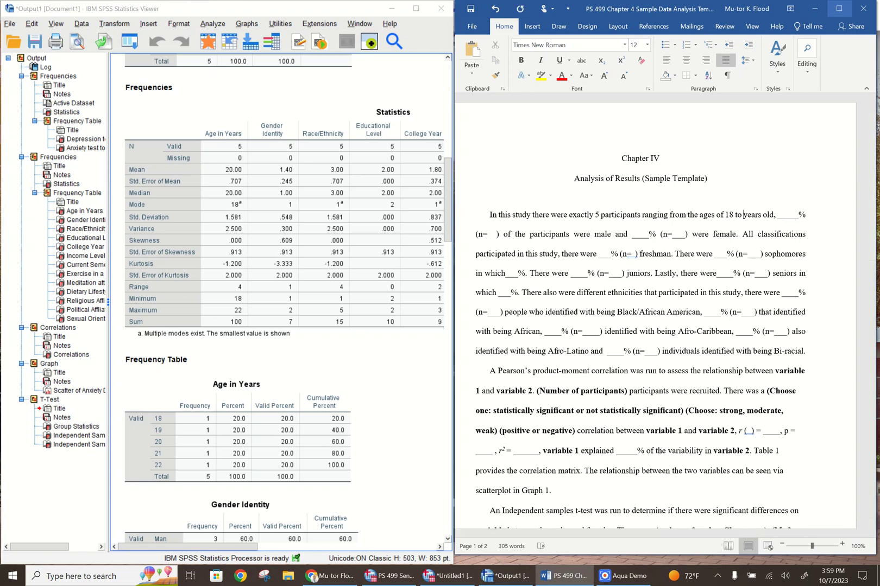
type("17")
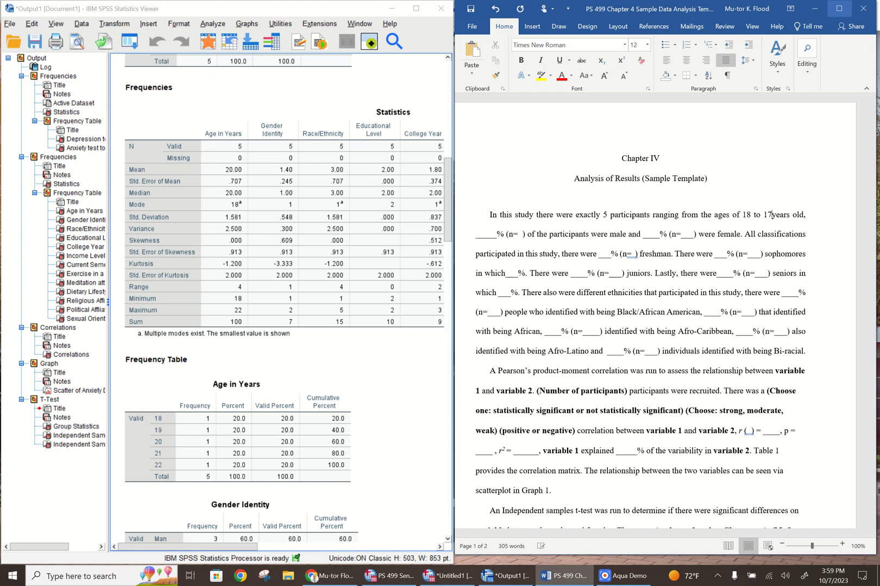
key("BackSpace")
key("BackSpace")
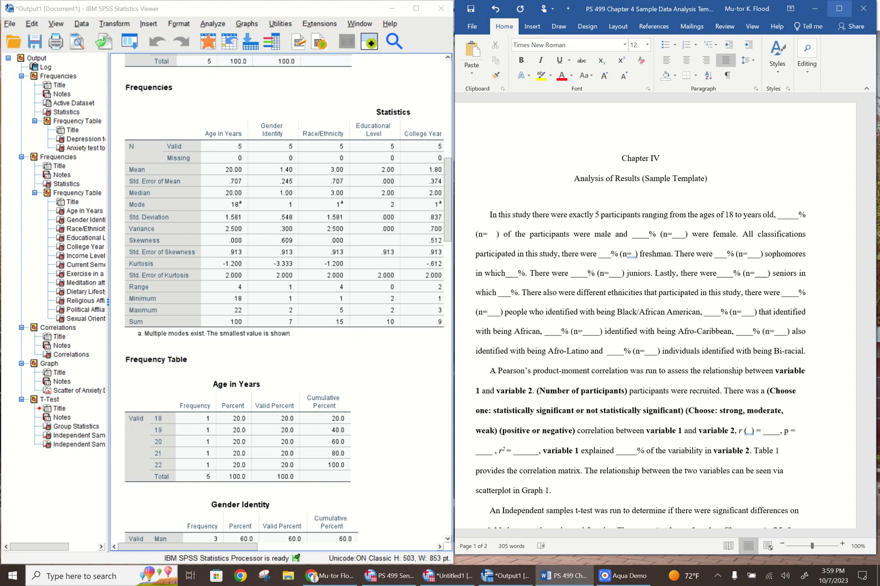
type("22")
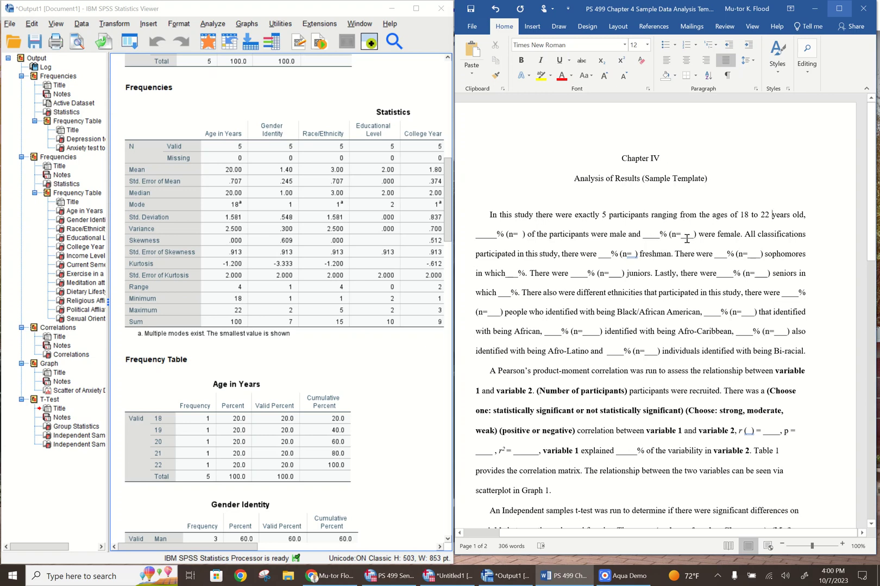
Bring up the Gender Identity frequency table in the output and fill in the template's male percentage as 60
left_click_drag(448, 200, 448, 247)
left_click(224, 247)
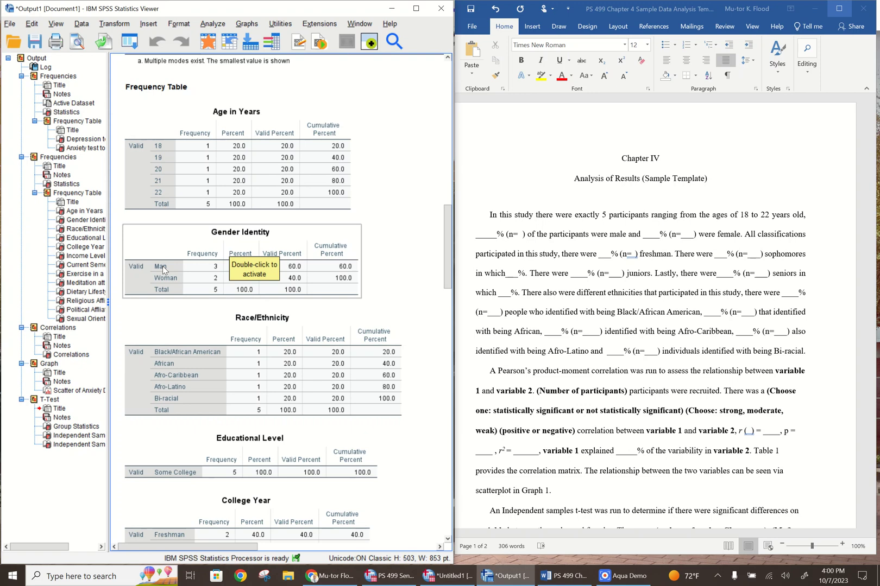
left_click(210, 282)
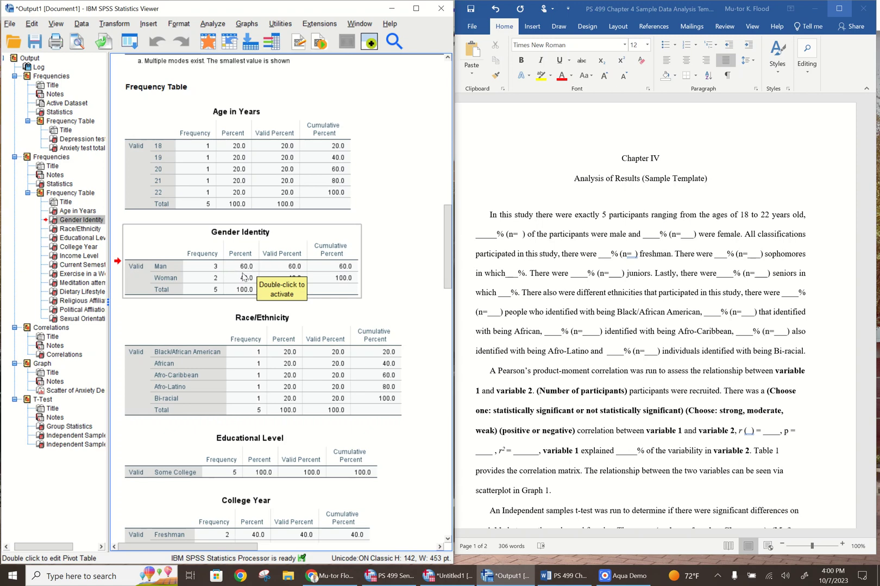
left_click(293, 275)
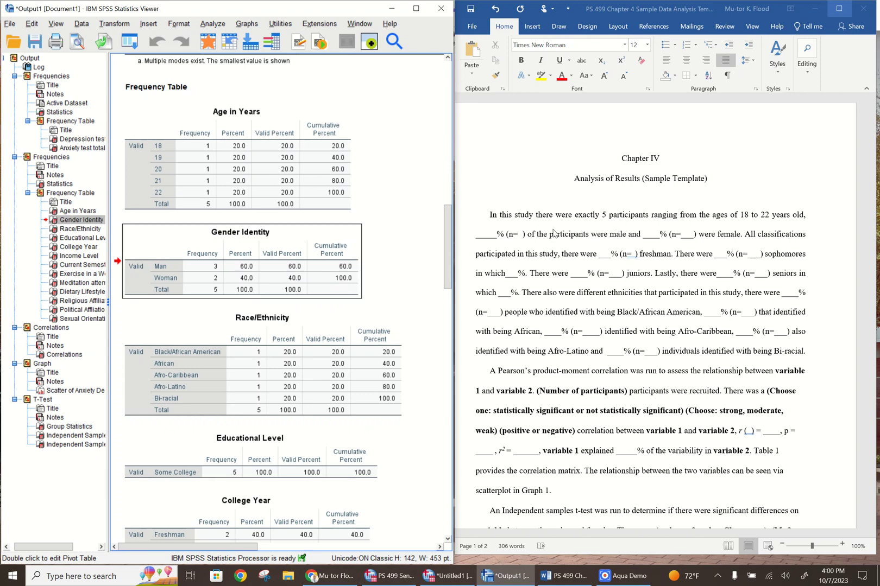
left_click(482, 229)
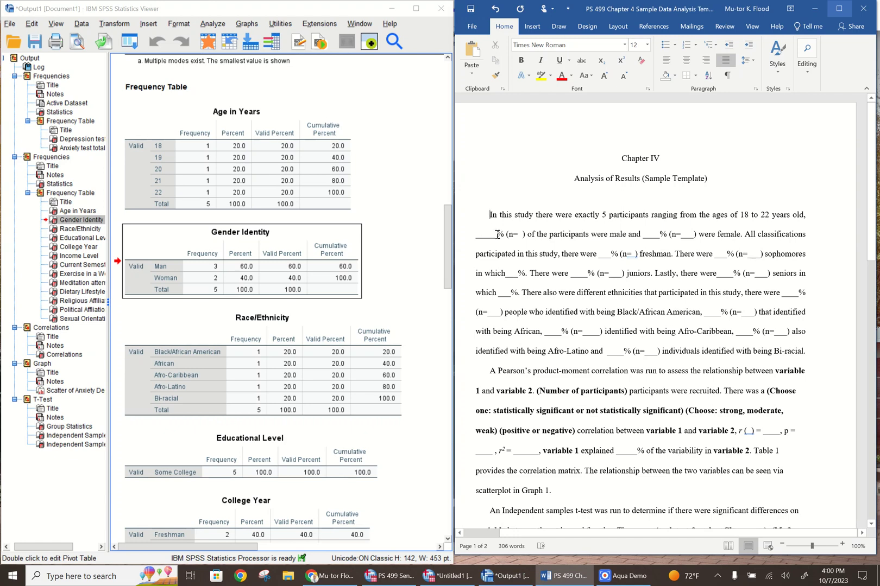
left_click(497, 235)
key("BackSpace")
key("BackSpace")
key("BackSpace")
key("BackSpace")
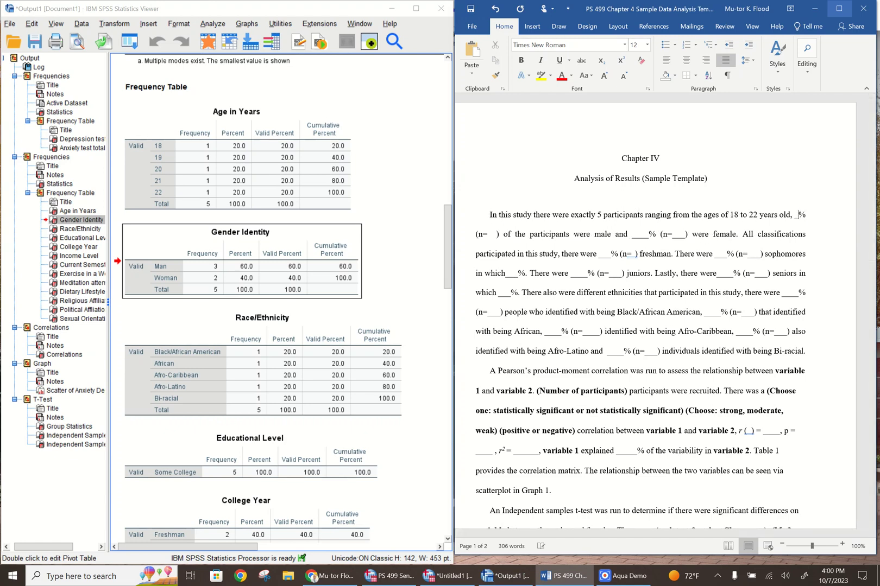
key("BackSpace")
type("60")
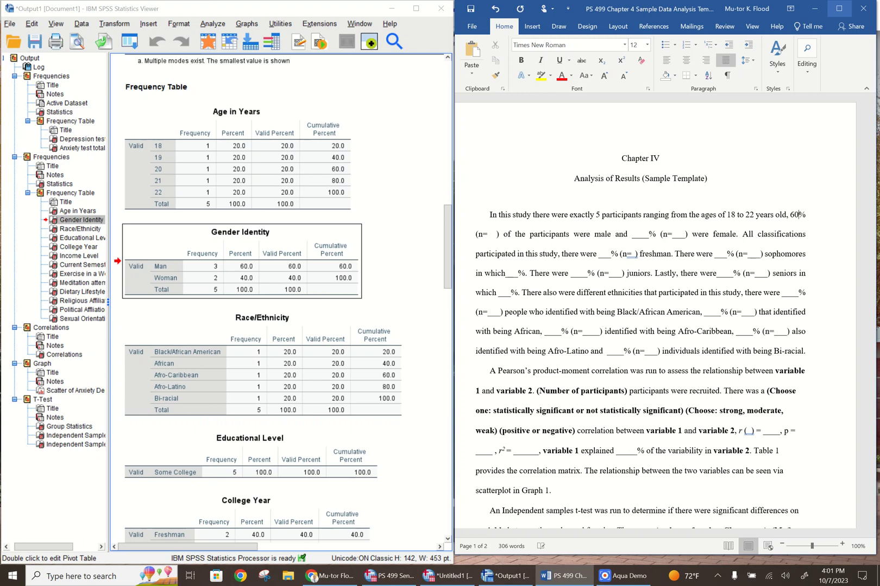
Enter 3 as the n value for male participants and remove the leftover blank space before the closing parenthesis
left_click(488, 235)
type("3")
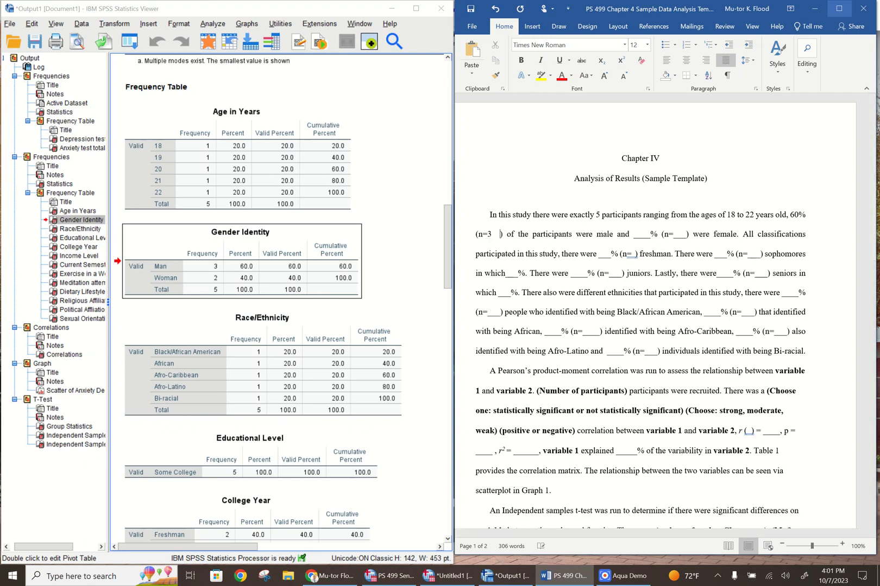
key("BackSpace")
key("BackSpace")
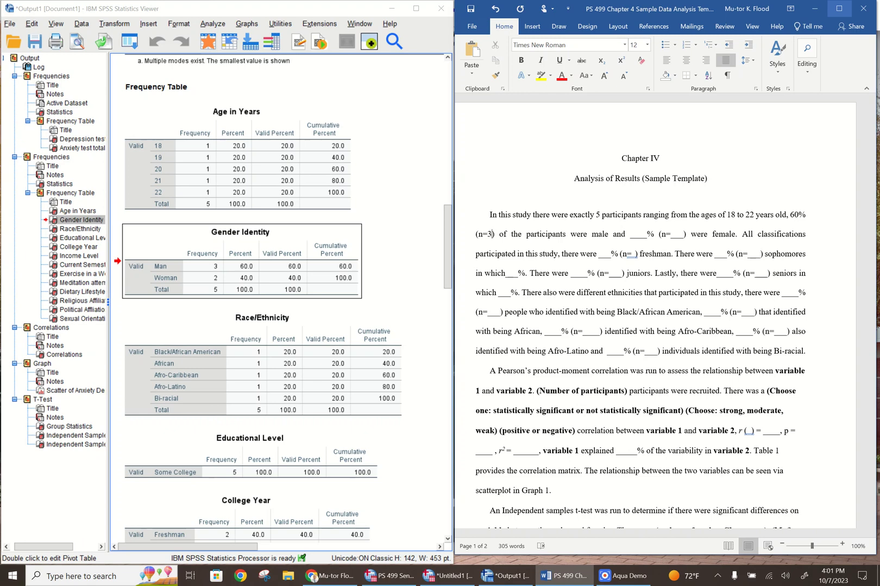
Fill in the female participants' percentage as 40 and their n value as 40
left_click(647, 235)
key("BackSpace")
key("BackSpace")
key("BackSpace")
key("BackSpace")
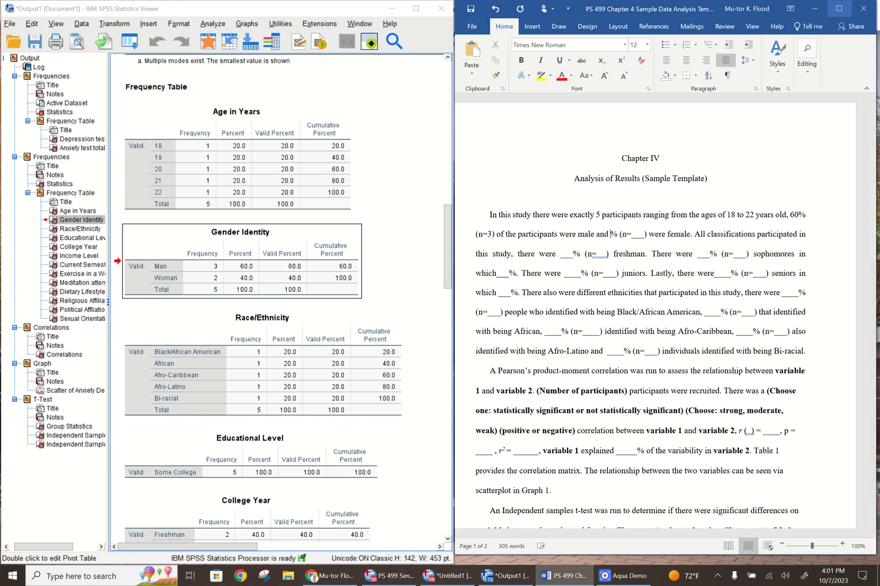
type("40")
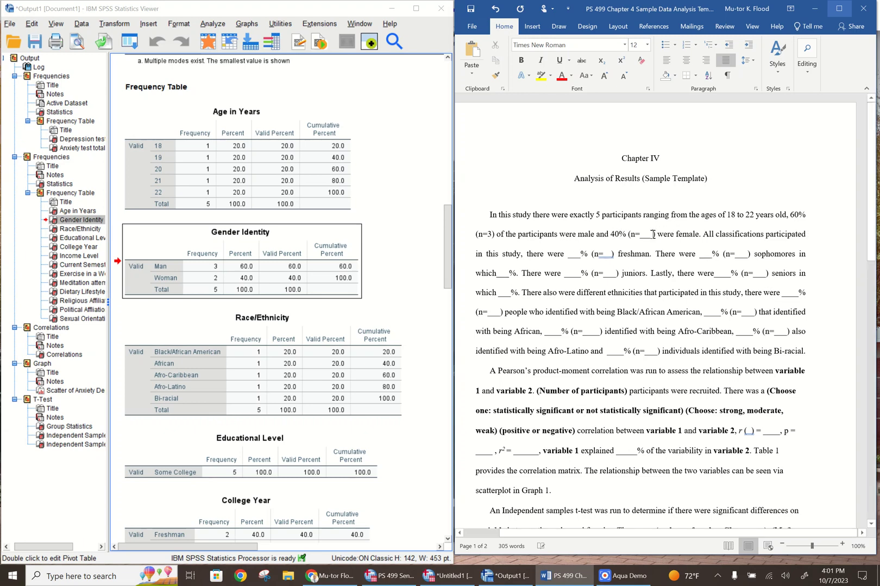
left_click(654, 235)
key("BackSpace")
key("BackSpace")
key("BackSpace")
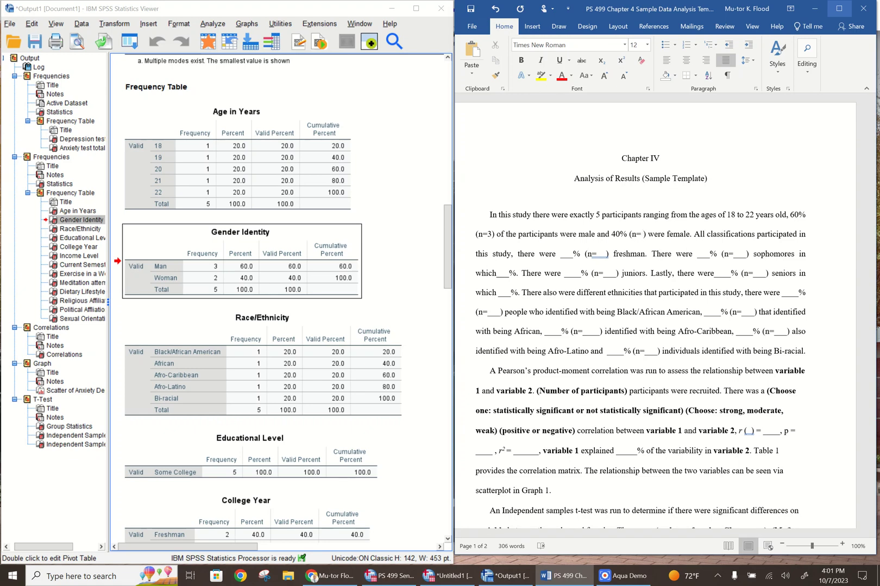
type("40")
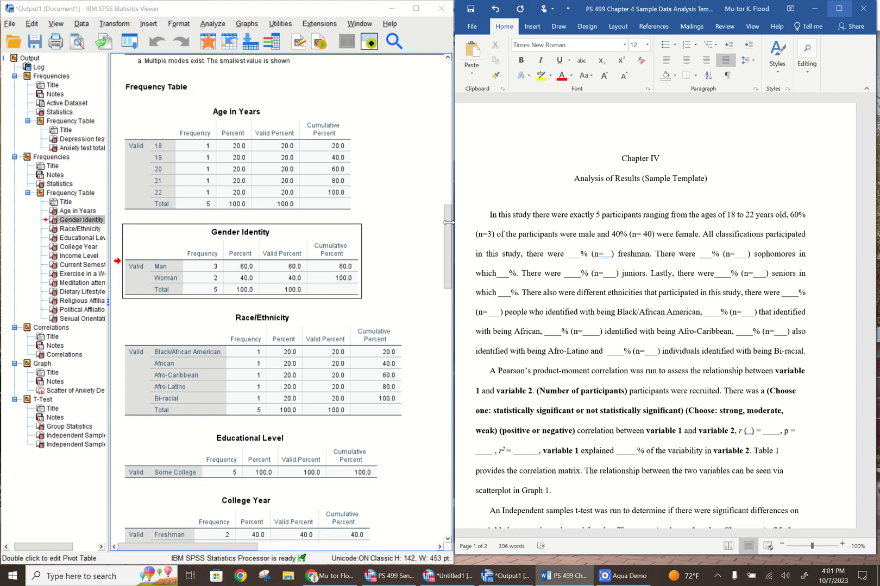
Examine the College Year frequency table against the template's "All classifications participated in this study" statement
left_click_drag(448, 223, 440, 275)
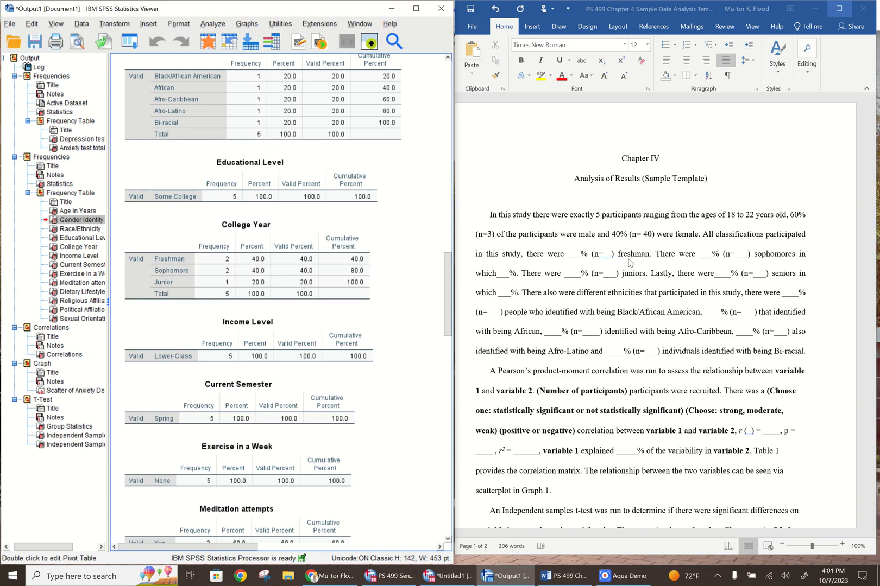
left_click(582, 256)
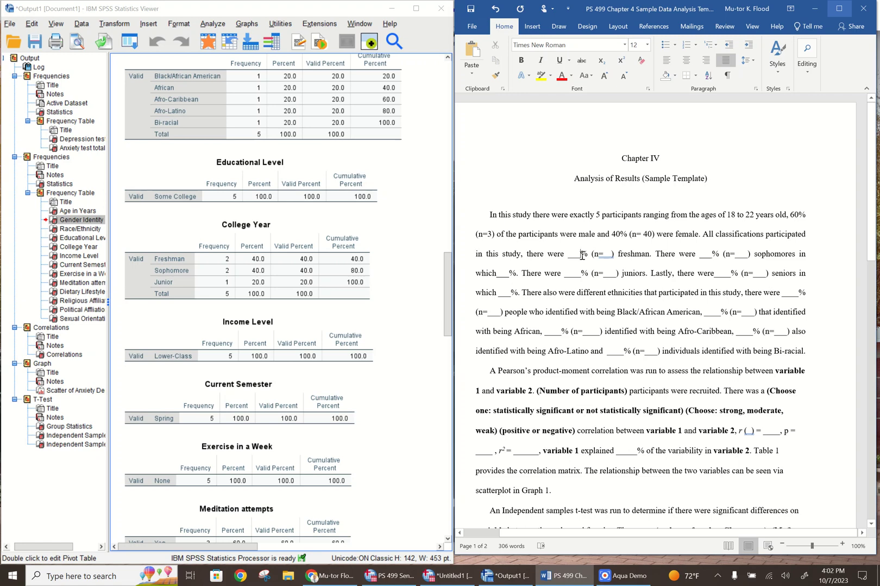
left_click(337, 250)
left_click(703, 235)
left_click_drag(702, 234, 524, 265)
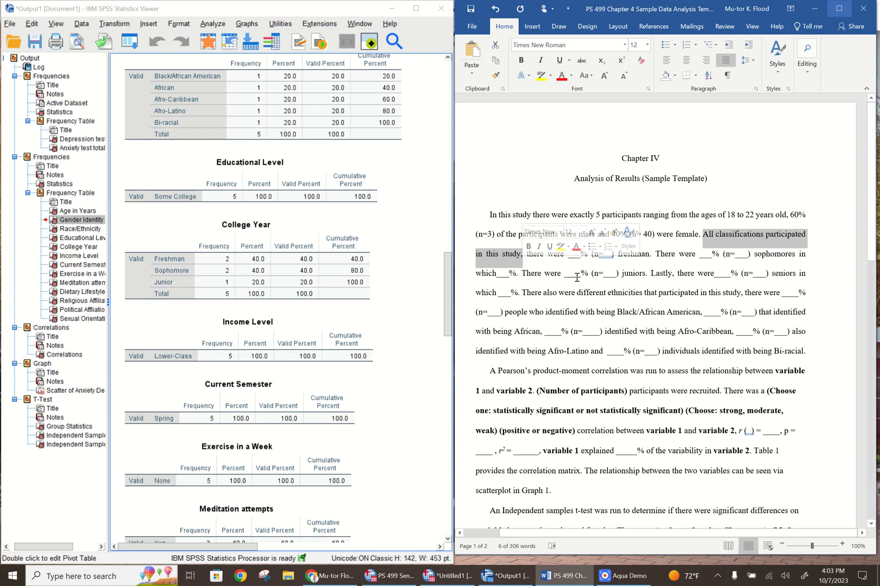
left_click(555, 269)
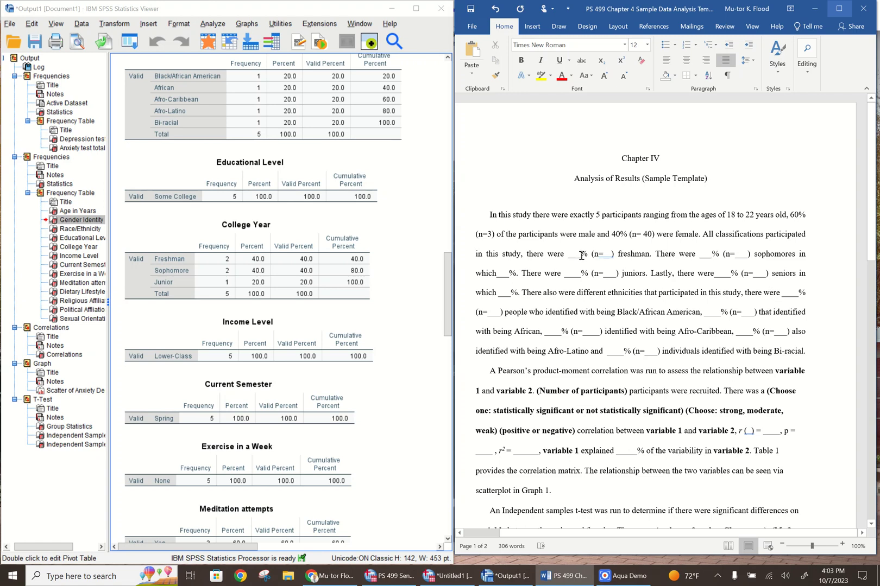
Fill in the freshman percentage as 40 with n=2, removing the leftover blank space
left_click(582, 256)
key("BackSpace")
key("BackSpace")
key("BackSpace")
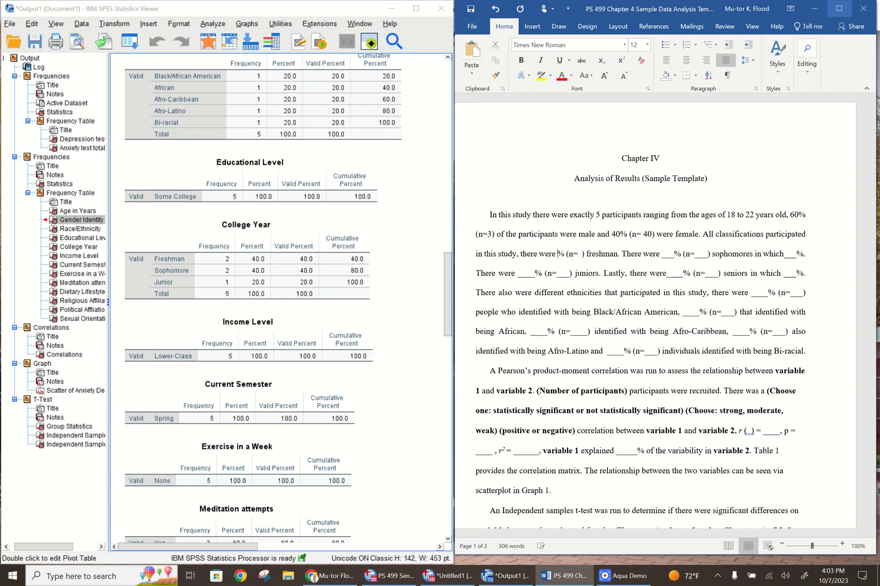
type("40")
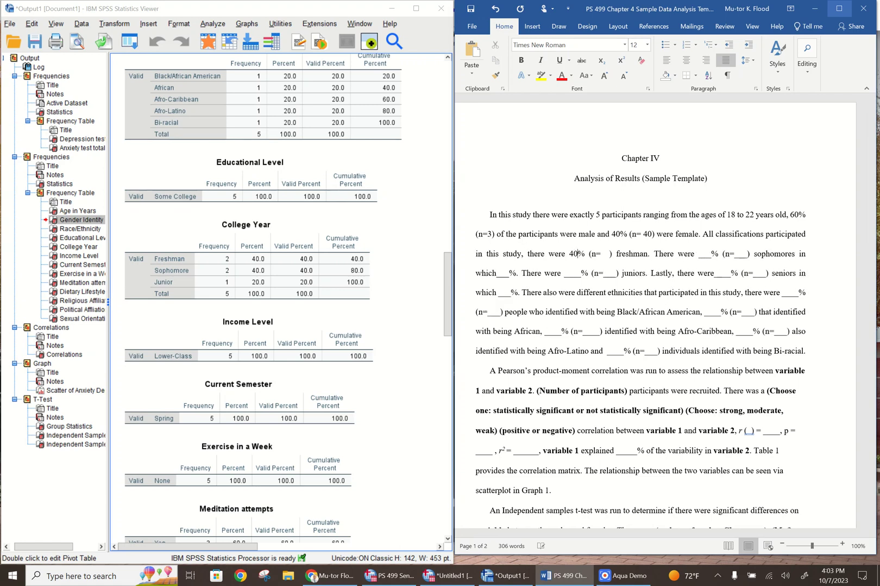
left_click(600, 254)
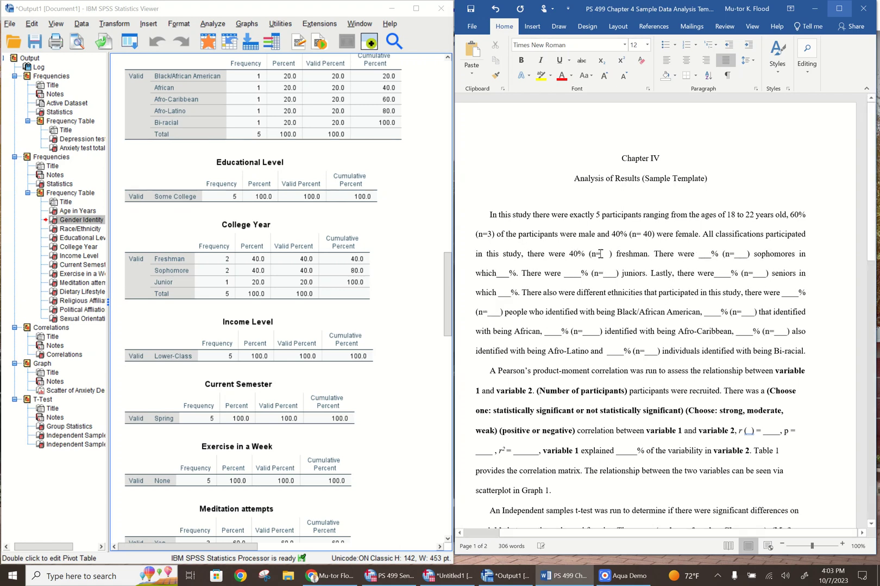
type("2")
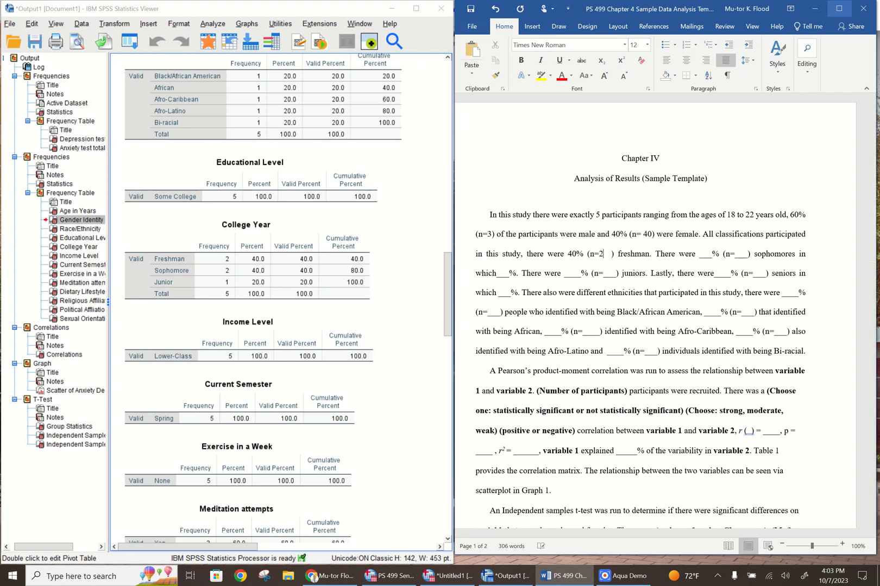
key("BackSpace")
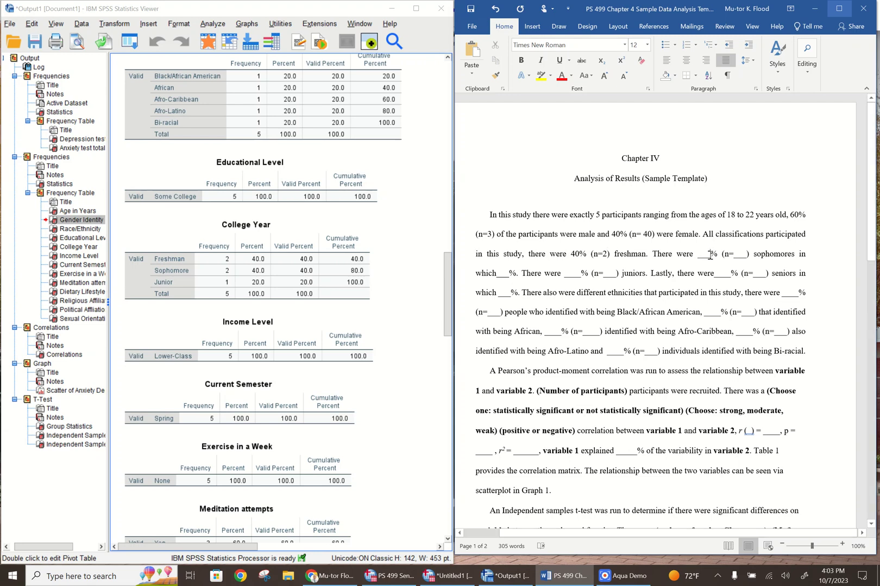
Fill in the sophomore percentage as 40 with n=2
double_click(706, 254)
key("BackSpace")
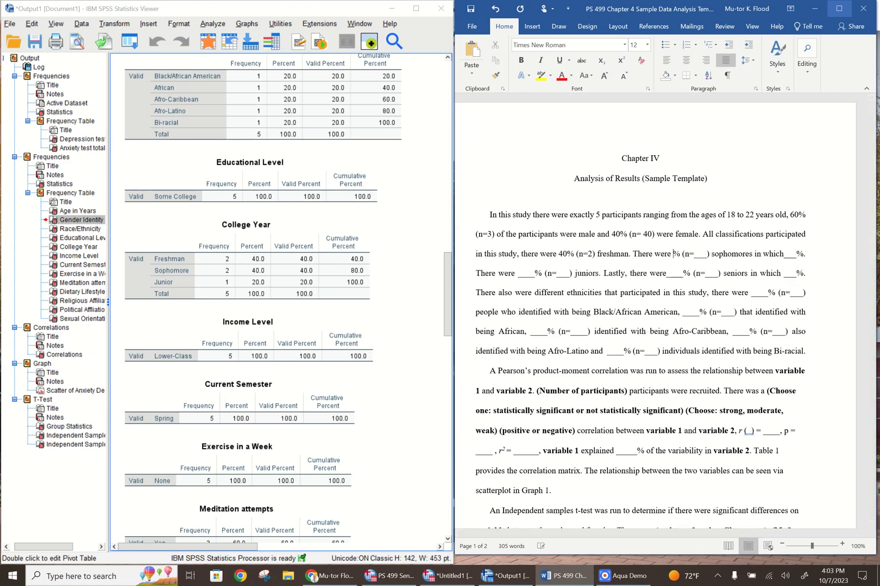
type("40")
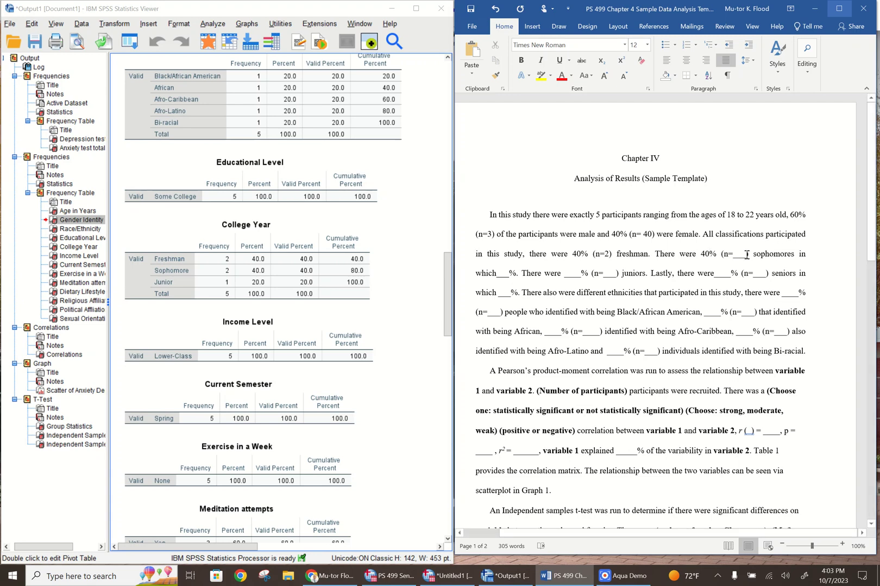
left_click(746, 255)
key("BackSpace")
key("BackSpace")
key("BackSpace")
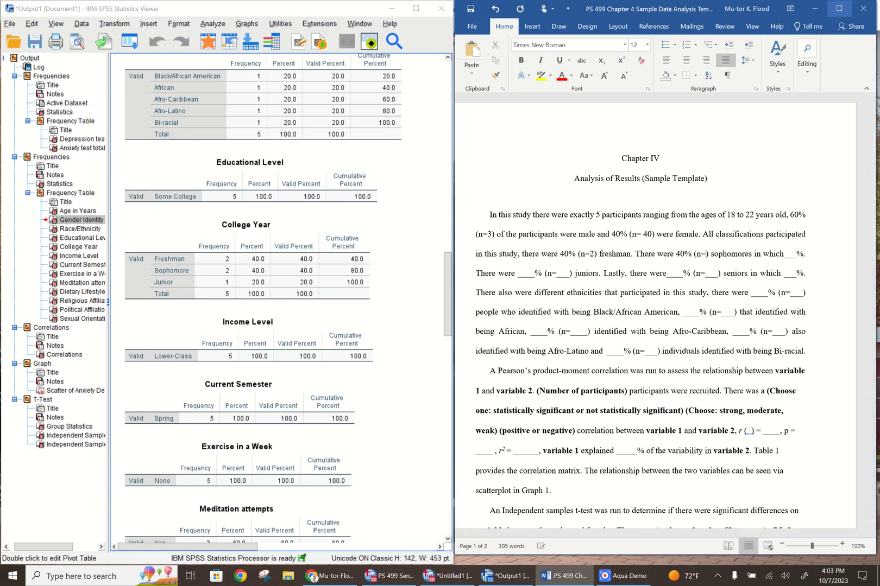
type("2")
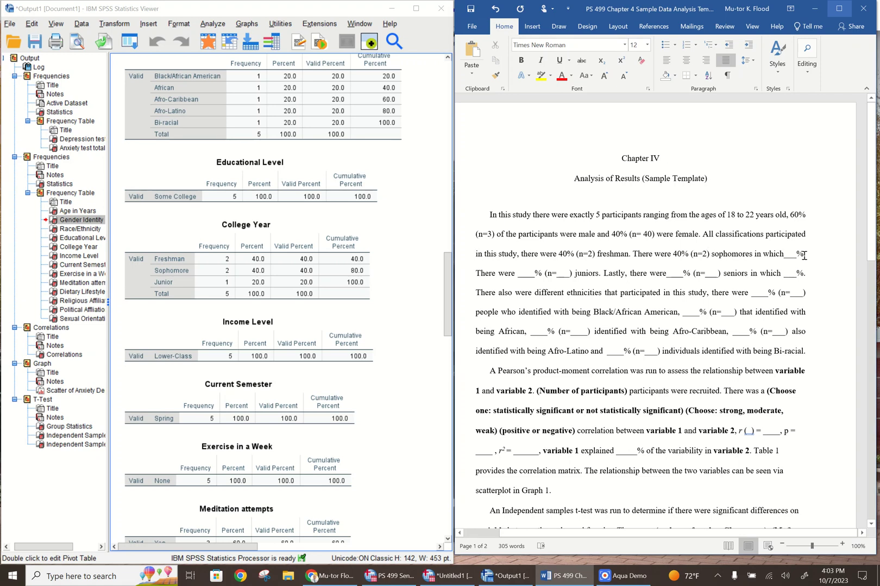
Delete the leftover "in which ___%" wording after the sophomores' figures so the sentence ends at "sophomores."
key("BackSpace")
key("BackSpace")
key("BackSpace")
key("BackSpace")
key("BackSpace")
key("BackSpace")
key("BackSpace")
key("BackSpace")
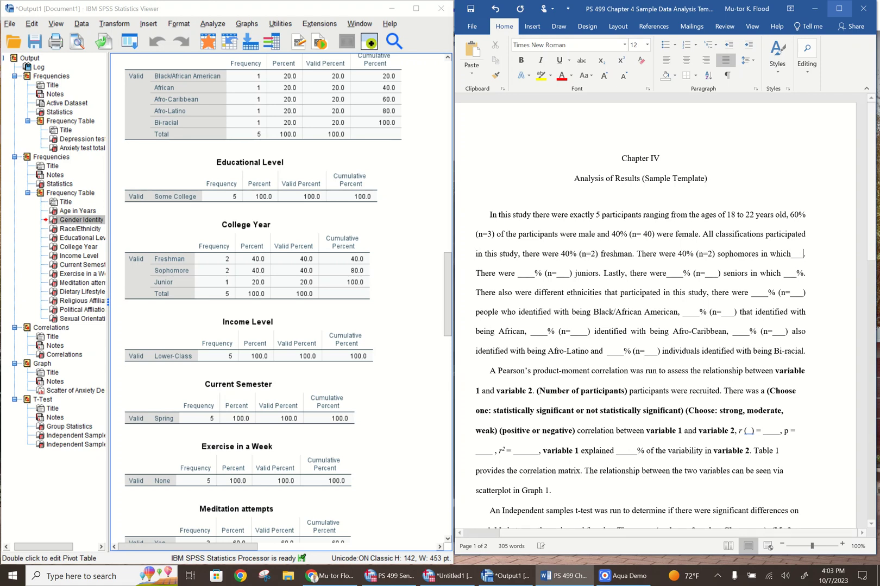
key("BackSpace")
key("BackSpace")
key("BackSpace")
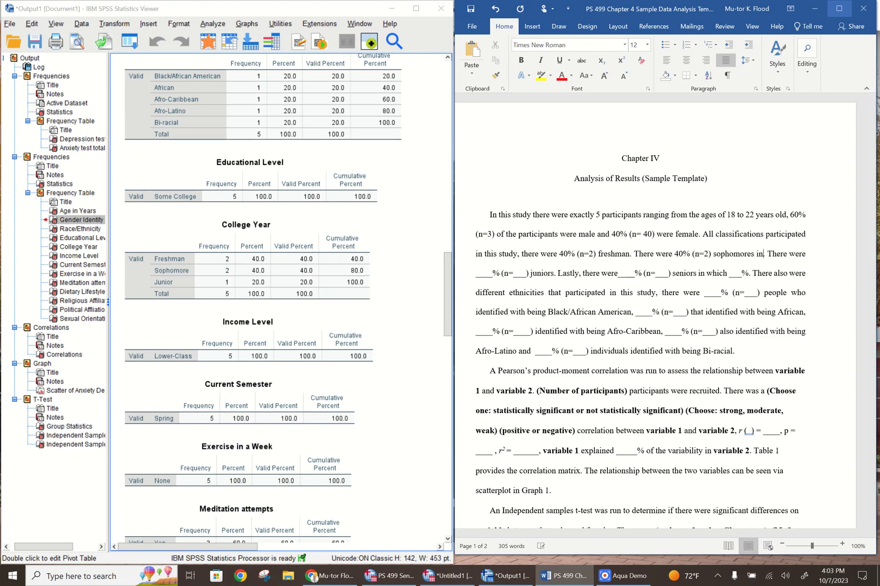
key("BackSpace")
key("BackSpace")
key("BackSpace")
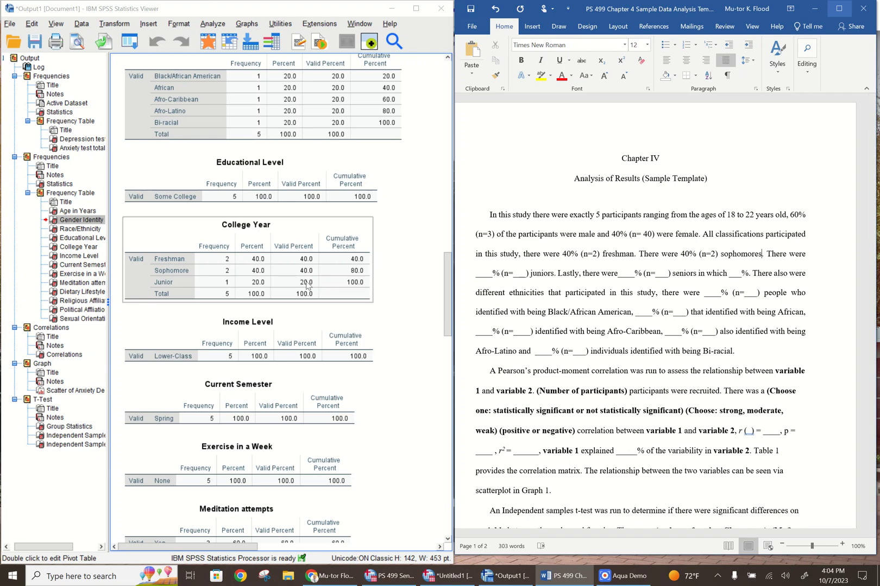
Fill in the junior percentage as 20 with n=1
left_click(494, 274)
key("BackSpace")
key("BackSpace")
key("BackSpace")
key("BackSpace")
type("20")
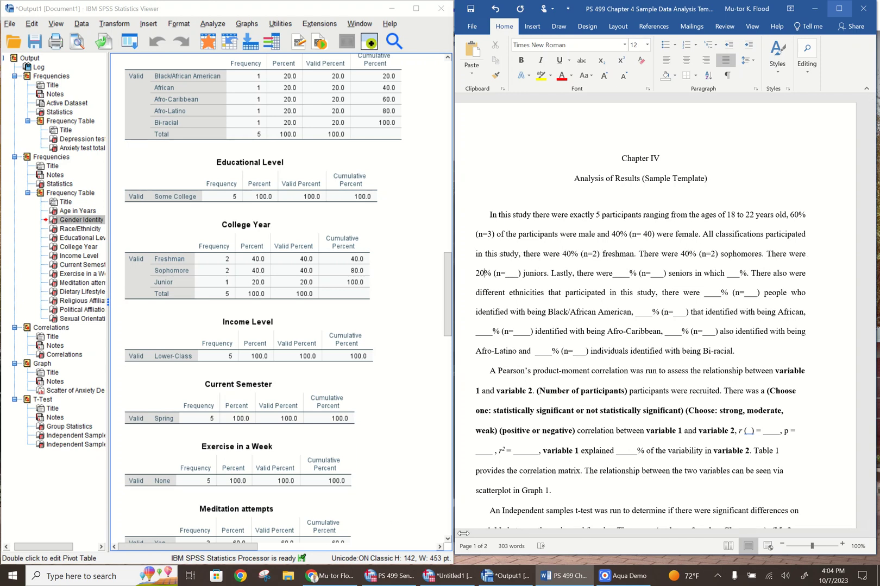
left_click(498, 576)
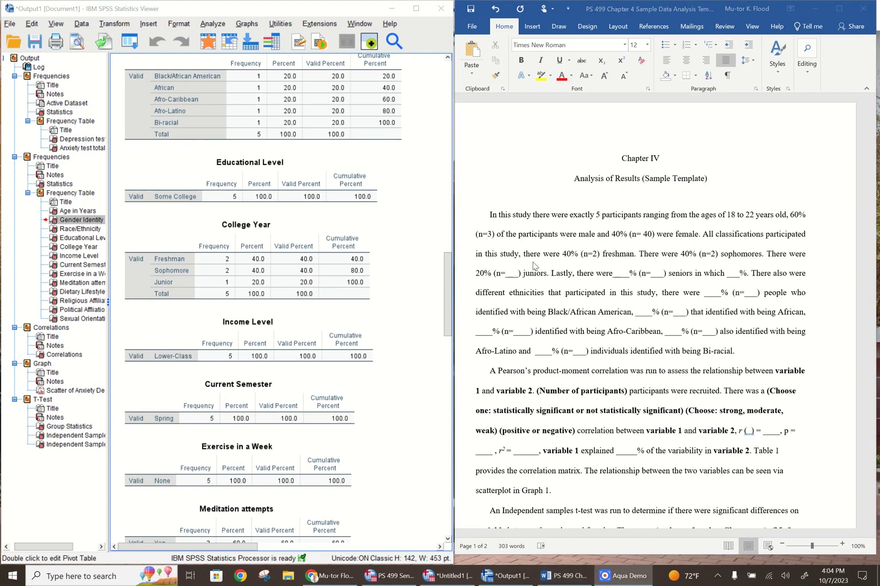
left_click(519, 273)
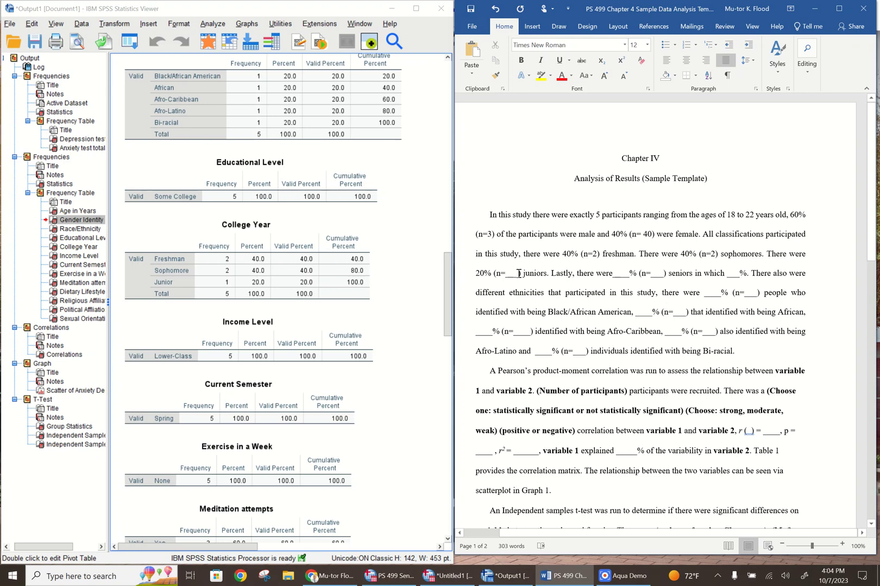
key("BackSpace")
key("BackSpace")
key("BackSpace")
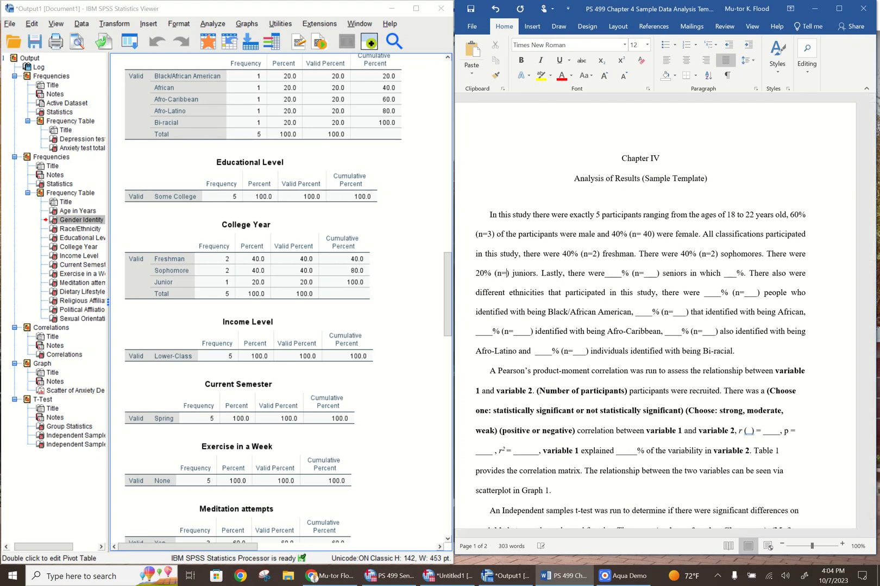
type("1")
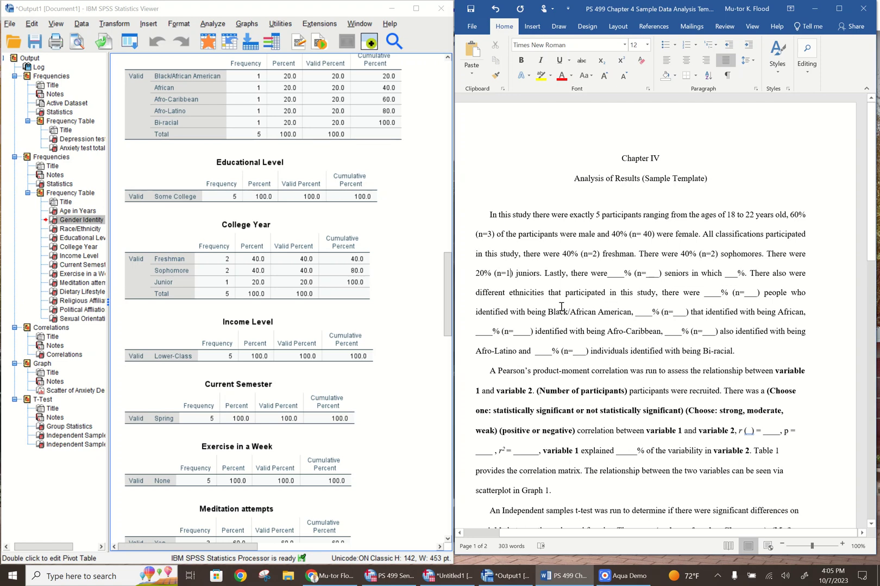
Using the Race/Ethnicity frequency table, fill in the percentage of participants identifying as African as 20 with n=1
left_click_drag(447, 269, 455, 231)
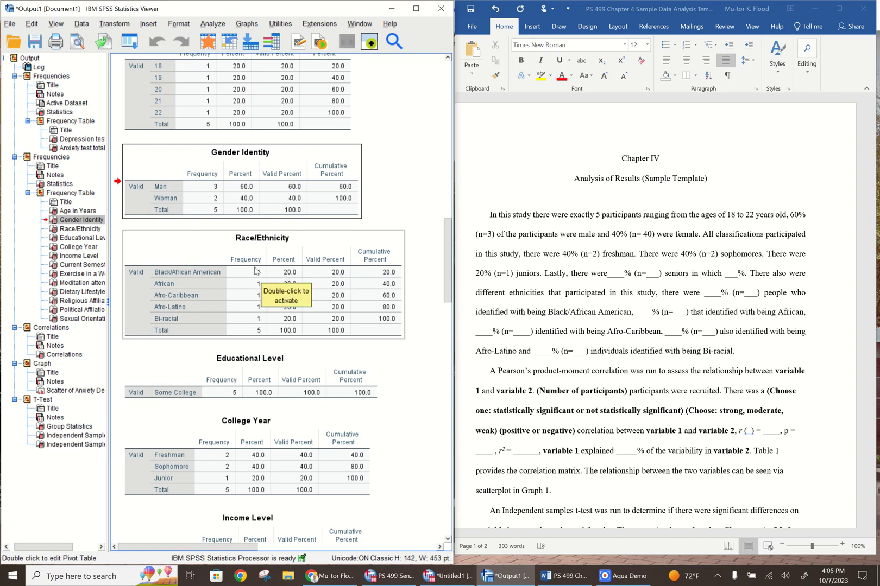
left_click(650, 314)
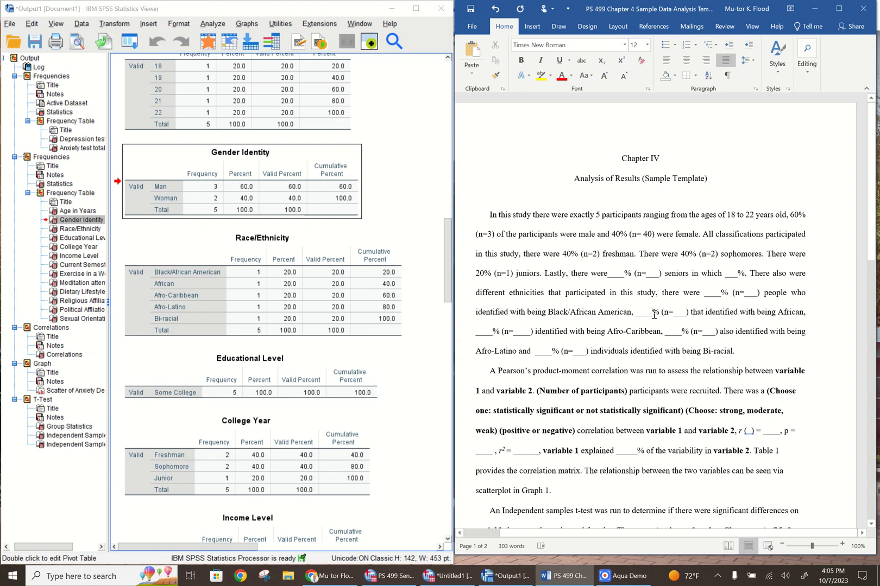
key("BackSpace")
key("BackSpace")
key("BackSpace")
key("BackSpace")
type("20")
key("Right")
key("Right")
key("Right")
key("Right")
key("Right")
key("Right")
key("Right")
key("Right")
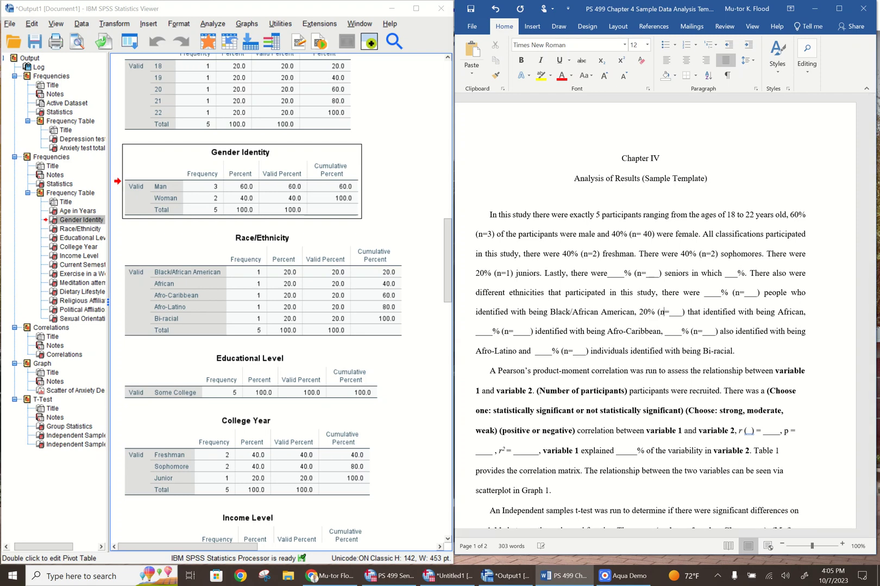
key("BackSpace")
key("BackSpace")
key("BackSpace")
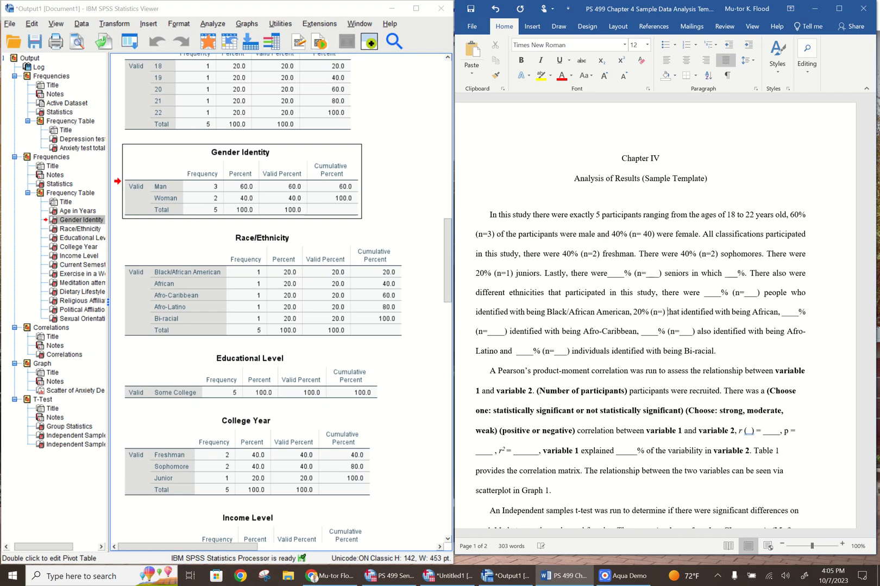
type("1")
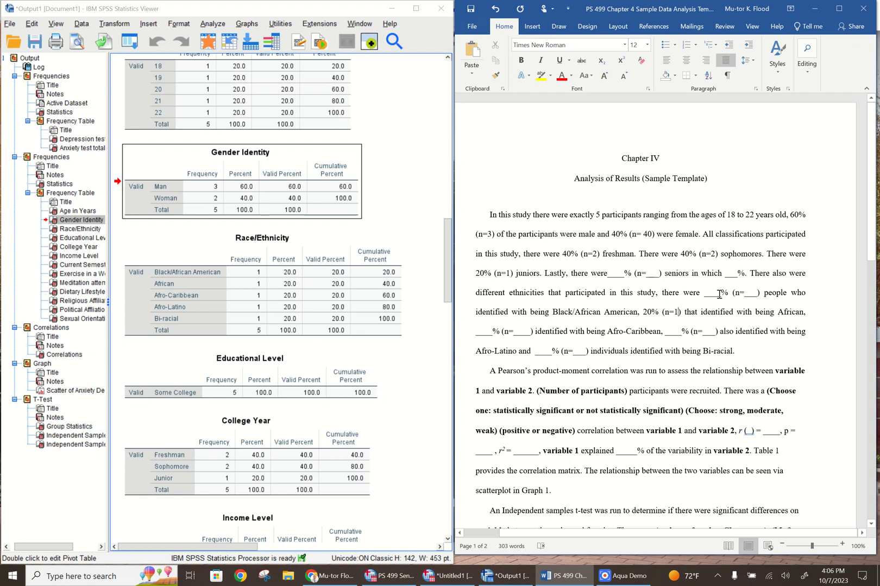
Fill in the percentage of people identifying as Black/African American as 20 with n=1
left_click(721, 294)
key("BackSpace")
key("BackSpace")
key("BackSpace")
key("BackSpace")
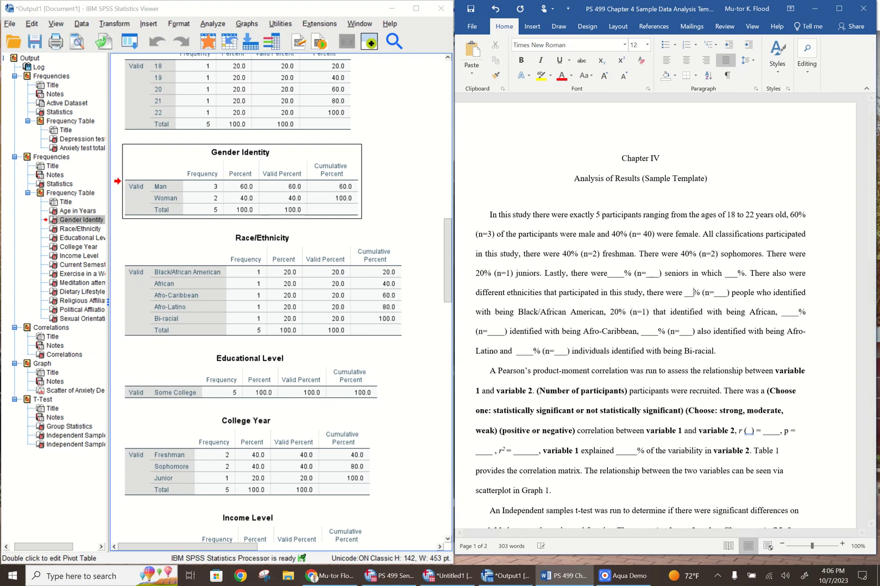
type("20")
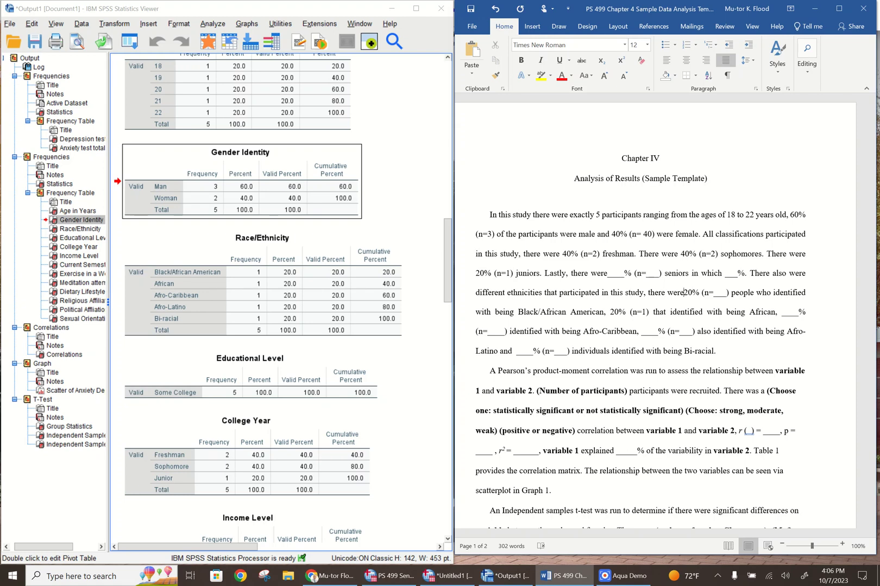
left_click(725, 295)
key("BackSpace")
key("BackSpace")
key("BackSpace")
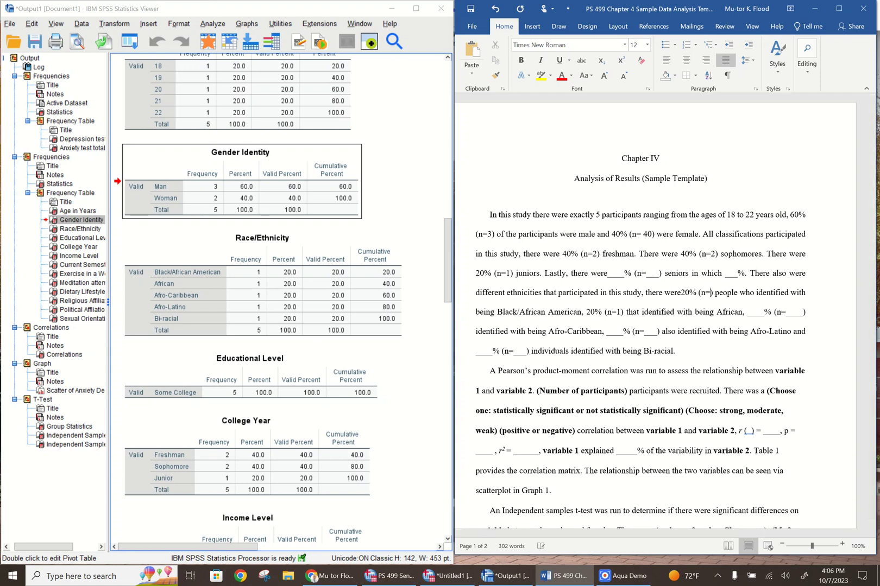
type("1")
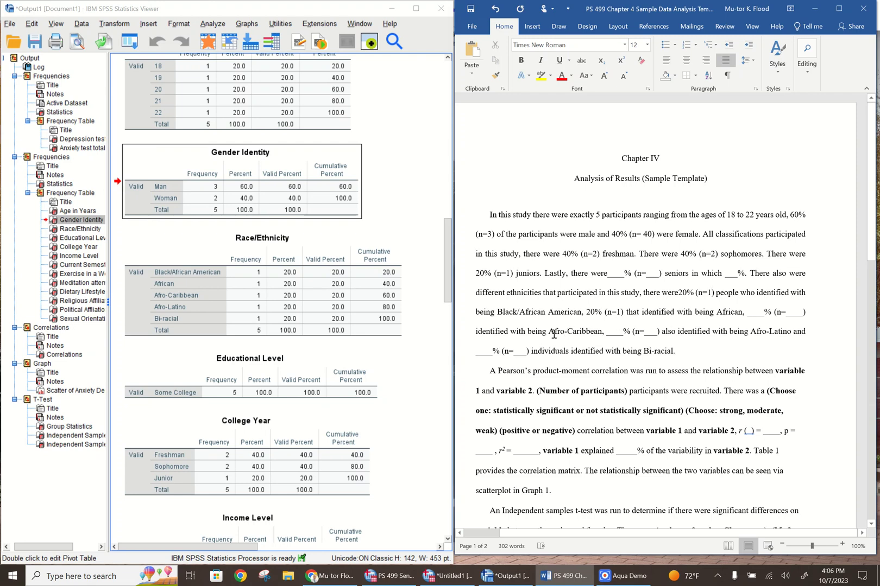
Fill in the percentage of participants identifying as Afro-Caribbean as 20 with n=1
left_click_drag(548, 332, 602, 333)
left_click(190, 302)
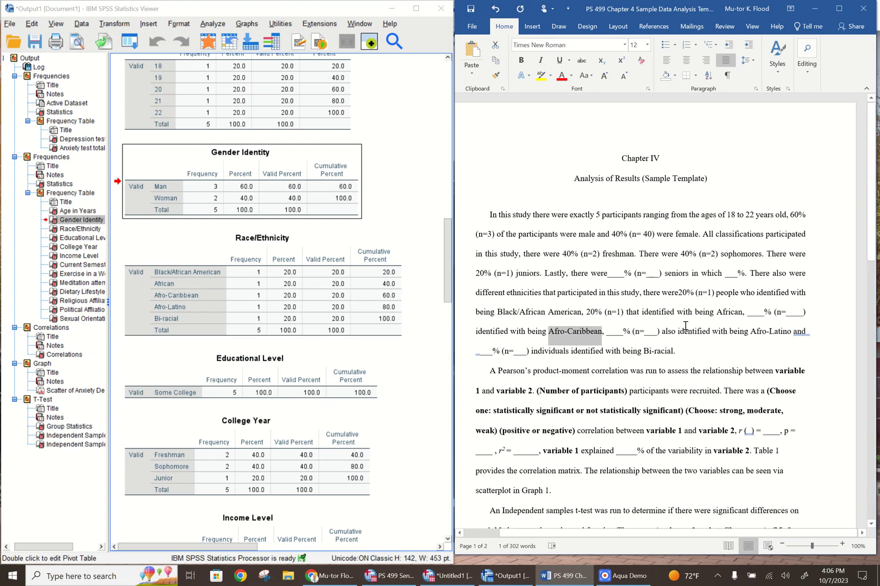
left_click(764, 313)
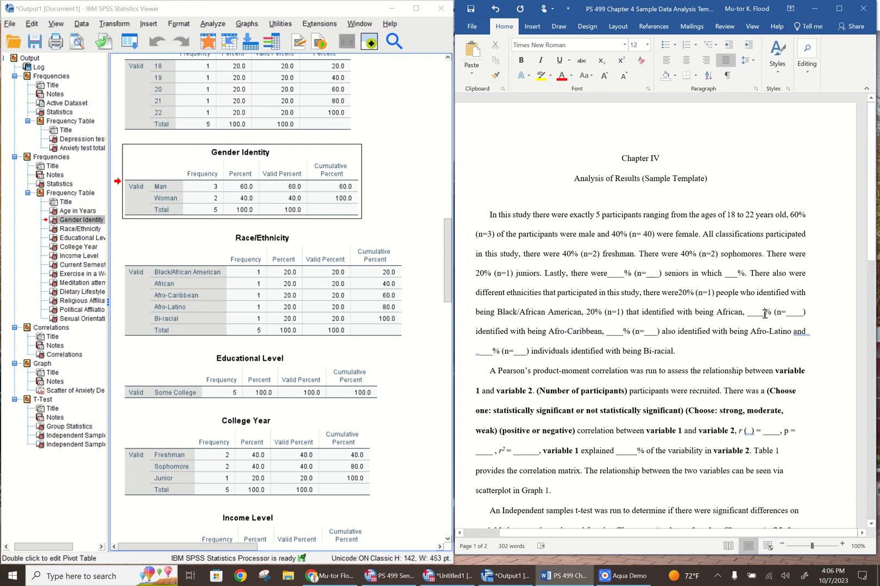
key("BackSpace")
key("BackSpace")
key("BackSpace")
key("BackSpace")
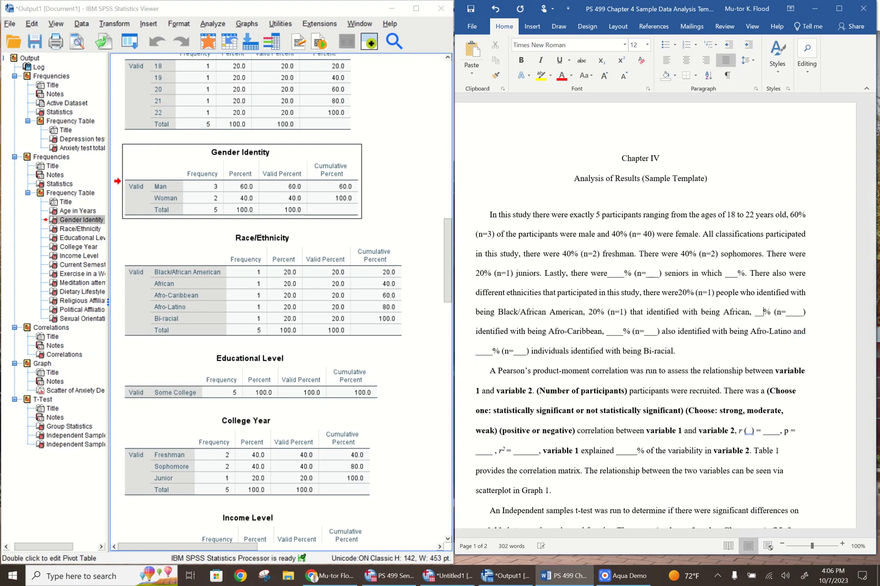
type("20")
key("Right")
key("Right")
key("Right")
key("Right")
key("Right")
key("Right")
key("BackSpace")
key("BackSpace")
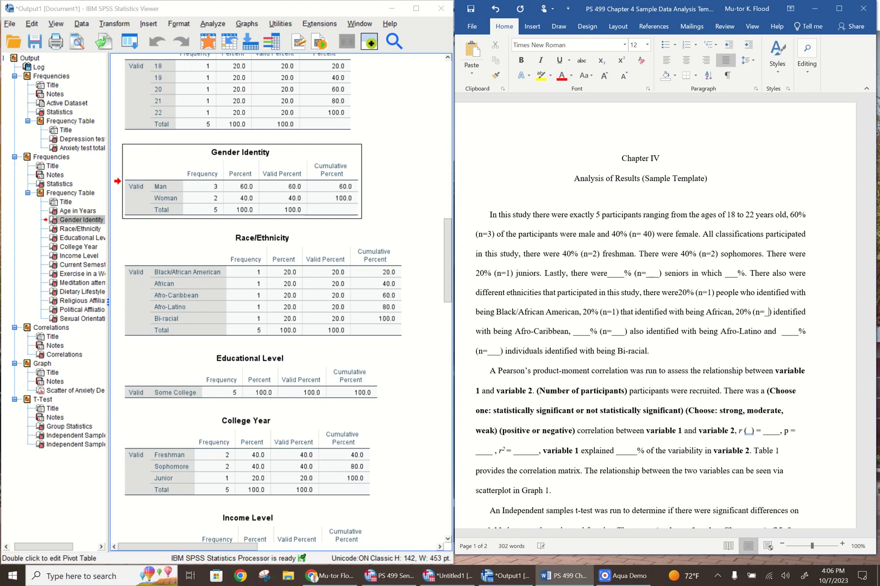
key("Delete")
type("1")
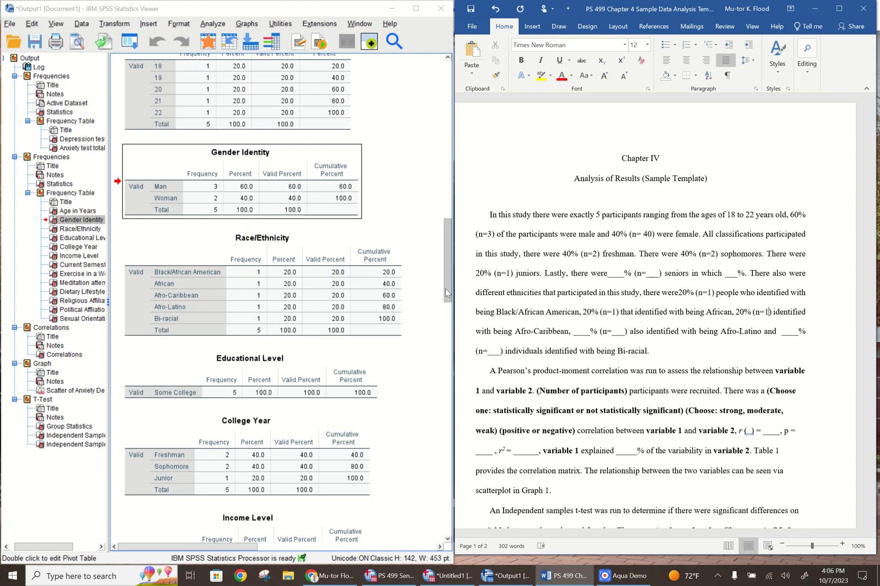
Fill in the percentage of participants identifying as Afro-Latino as 20 with n=1
left_click(591, 333)
key("BackSpace")
key("BackSpace")
key("BackSpace")
key("BackSpace")
key("BackSpace")
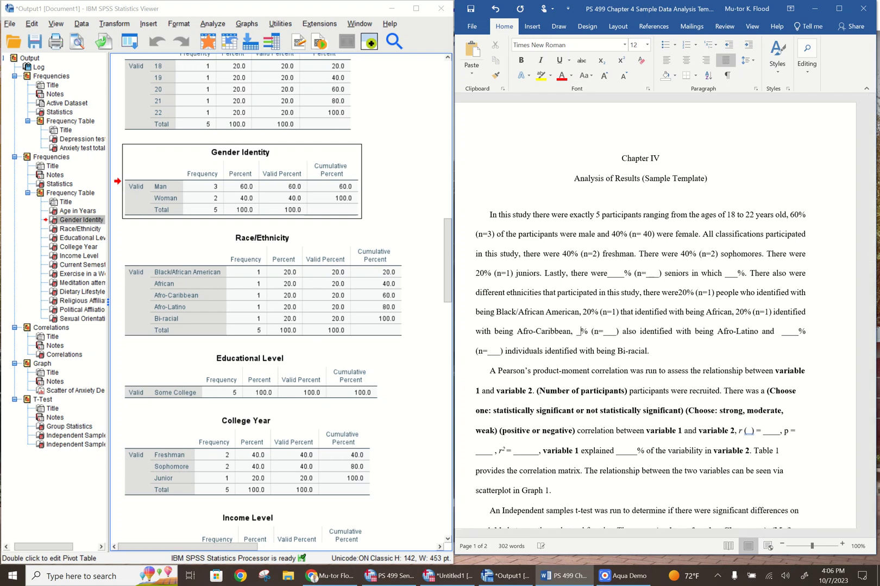
type("20")
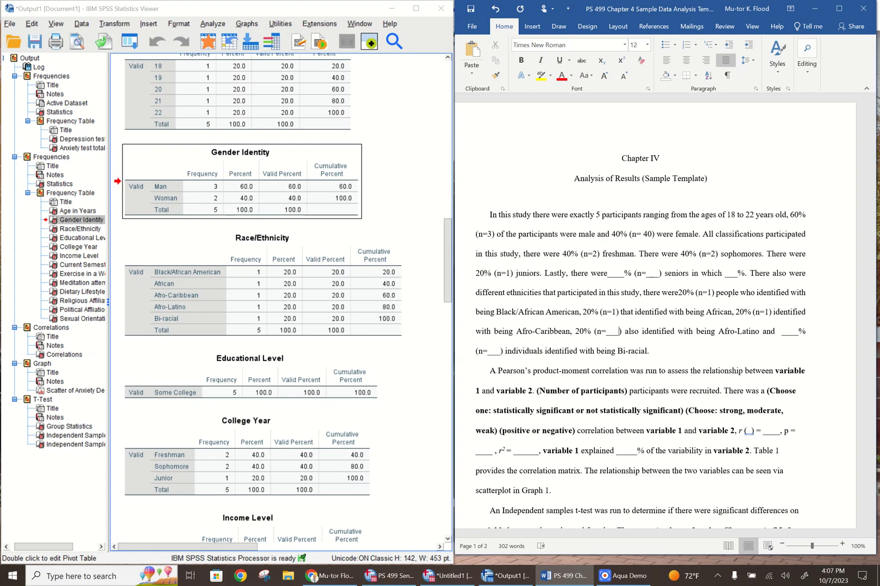
key("BackSpace")
key("BackSpace")
key("BackSpace")
type("1")
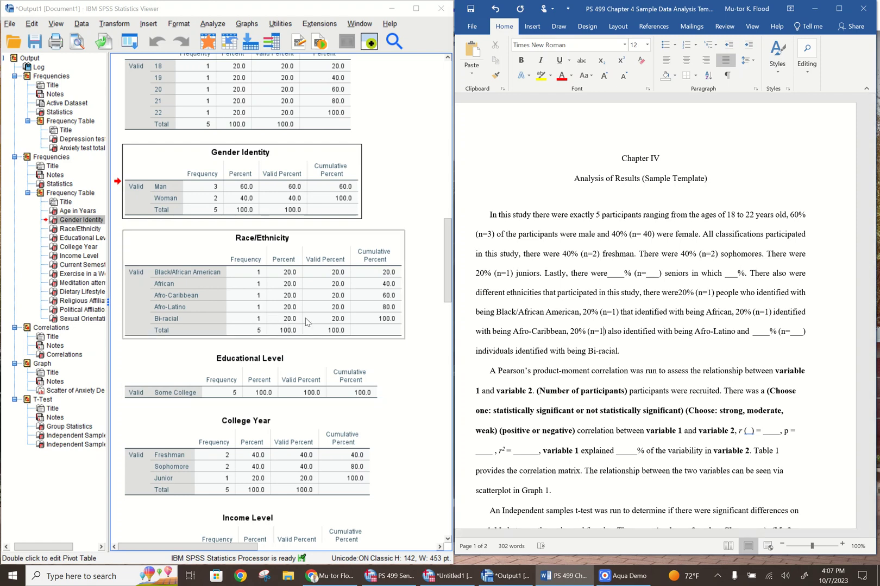
Fill in the percentage of individuals identifying as Bi-racial as 20 with n=1
double_click(763, 333)
key("BackSpace")
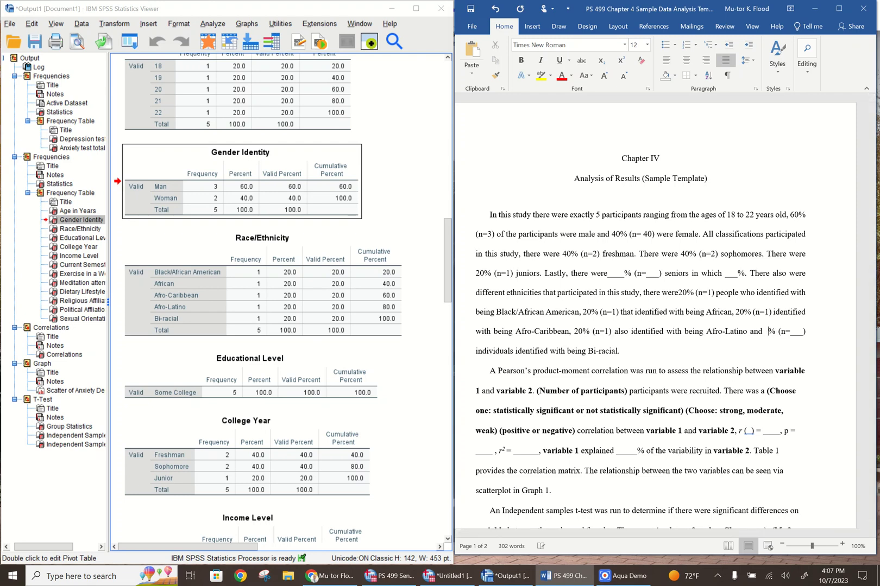
type("20")
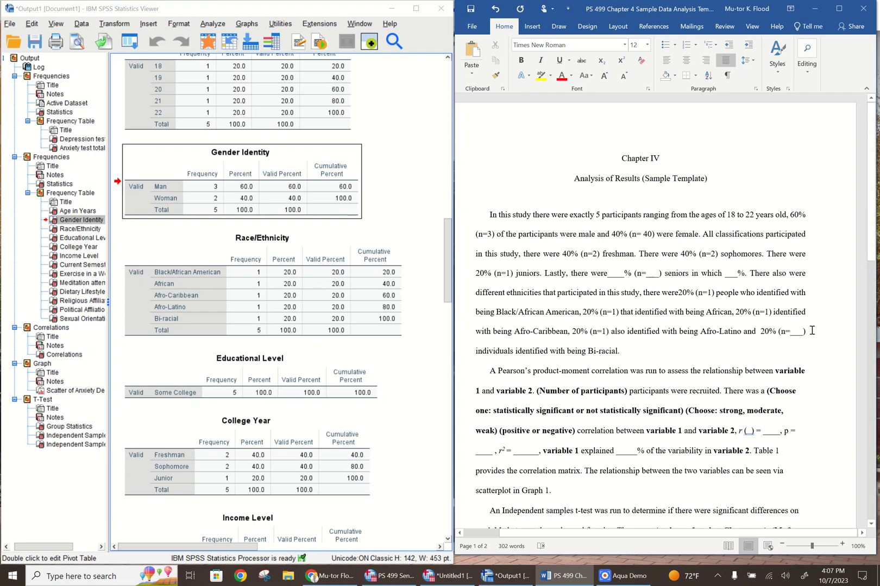
double_click(798, 333)
key("BackSpace")
type("1")
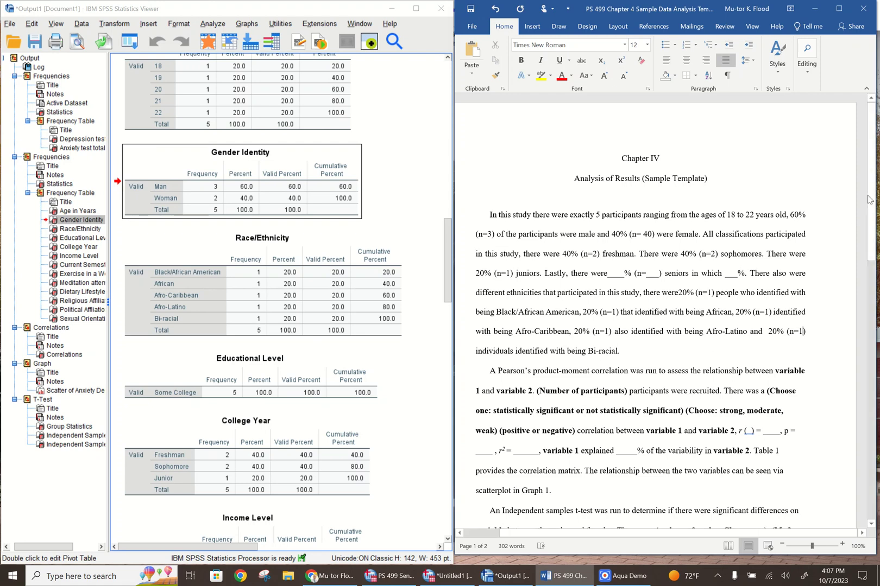
Replace the first "variable 1" placeholder in the Pearson correlation paragraph with "depression"
left_click_drag(874, 179, 865, 280)
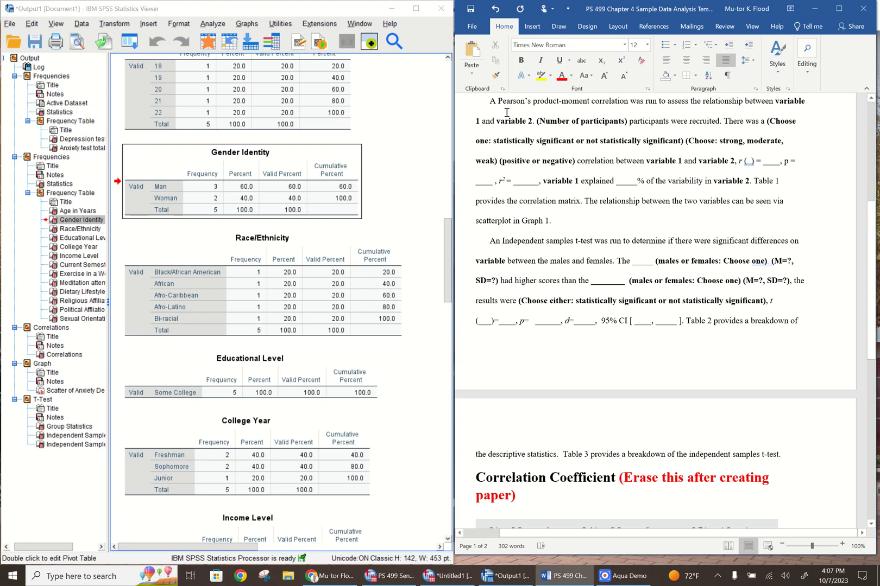
left_click(481, 121)
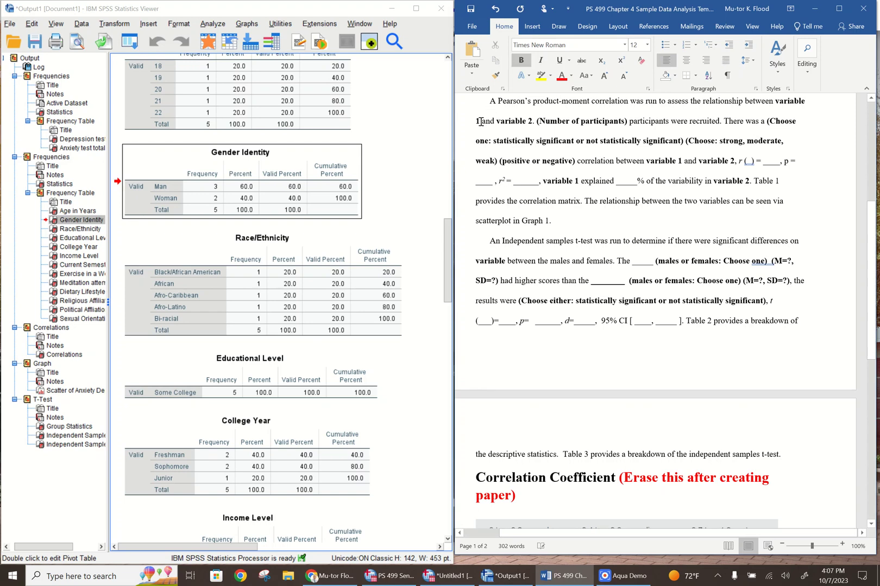
key("BackSpace")
key("BackSpace")
key("BackSpace")
key("BackSpace")
key("BackSpace")
key("BackSpace")
key("BackSpace")
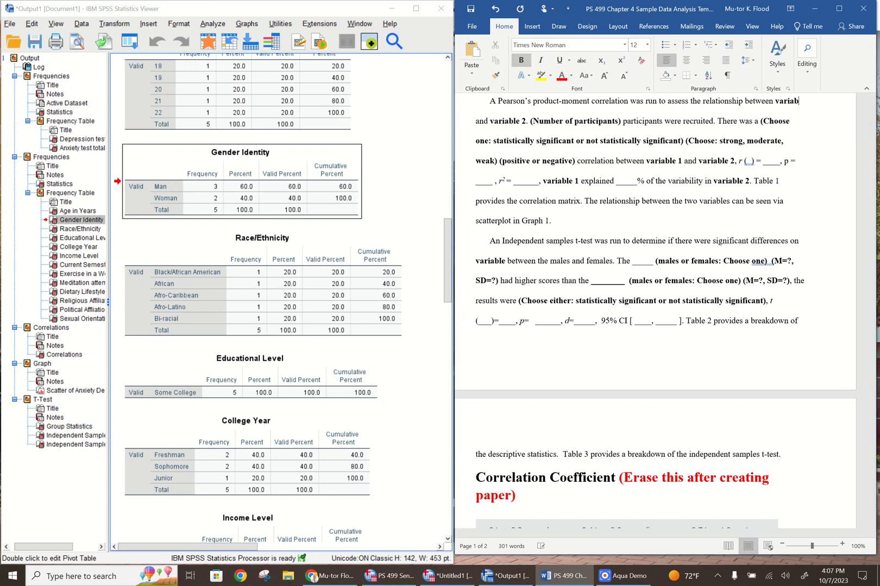
key("BackSpace")
key("BackSpace")
key("BackSpace")
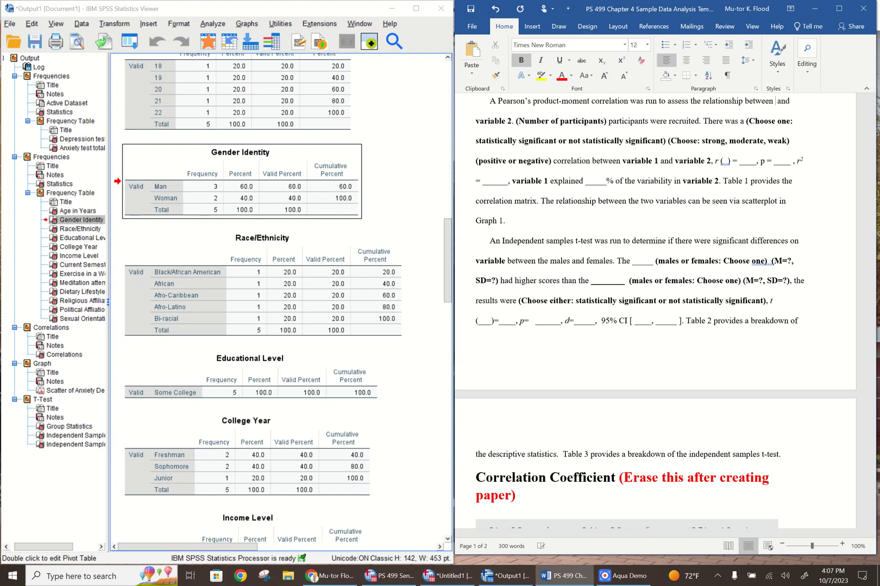
type("depr")
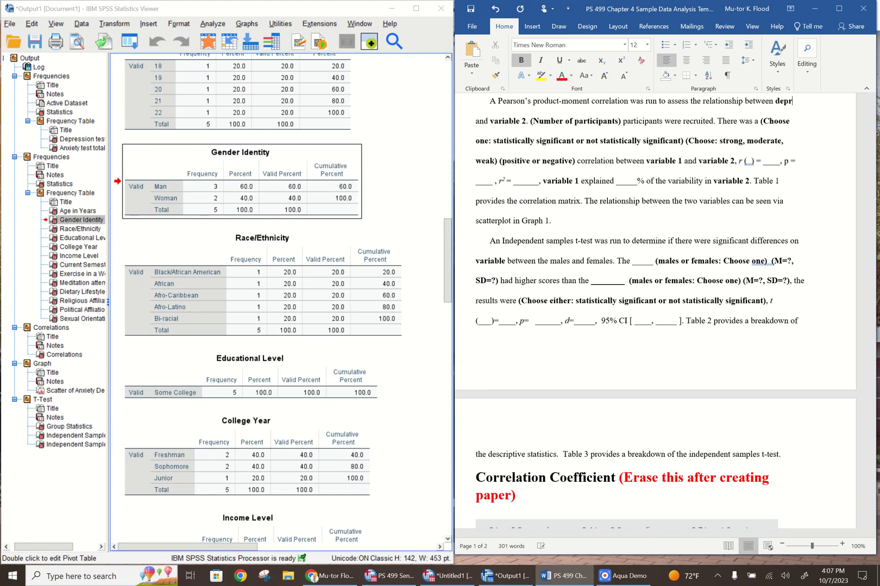
type("ession")
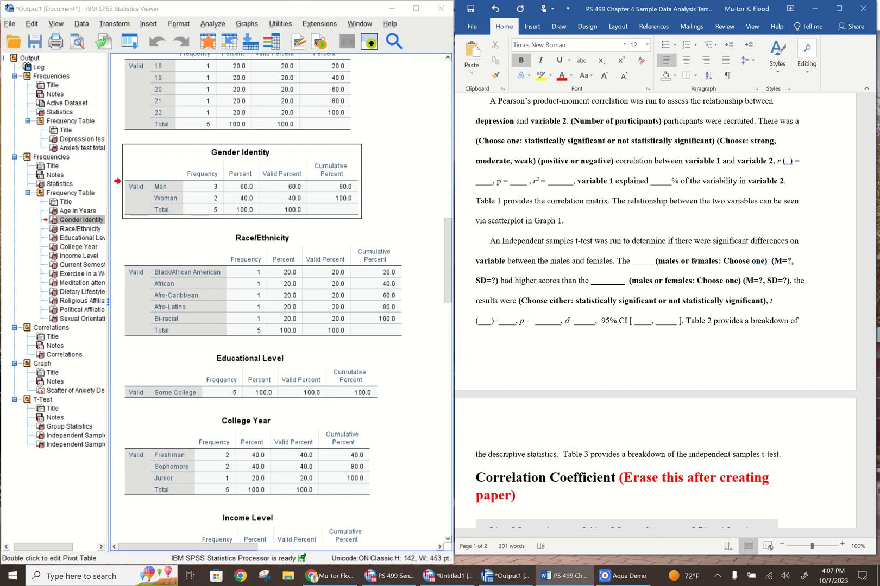
Remove the bold from "depression" and replace the first "variable 2" placeholder in the Pearson correlation paragraph with non-bold "anxiety"
left_click_drag(515, 122, 476, 123)
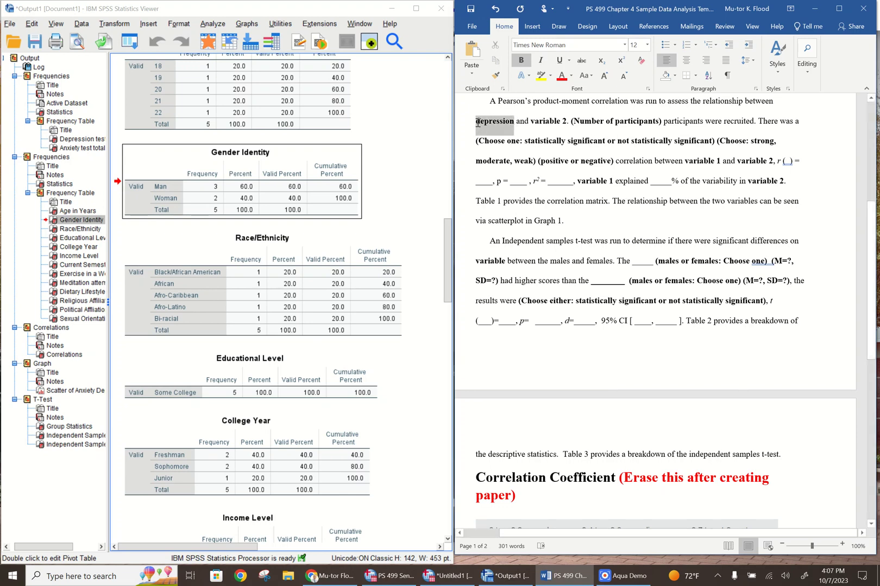
left_click(521, 64)
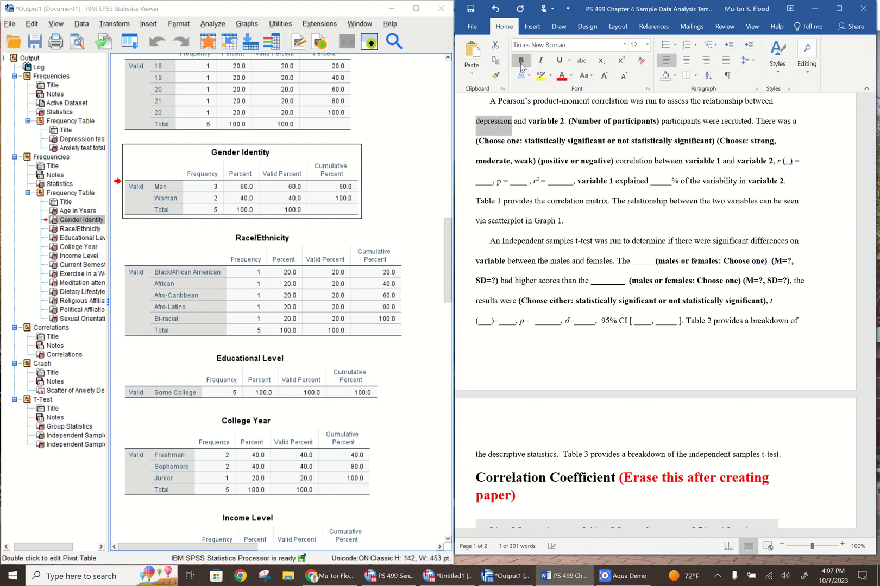
left_click(564, 122)
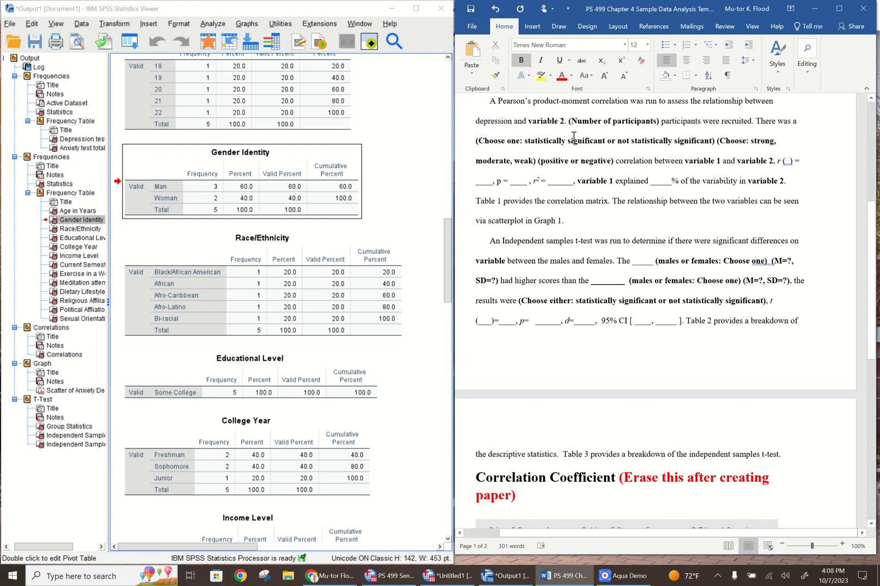
key("BackSpace")
key("BackSpace")
key("BackSpace")
key("BackSpace")
key("BackSpace")
key("BackSpace")
key("BackSpace")
key("BackSpace")
key("BackSpace")
key("BackSpace")
key("BackSpace")
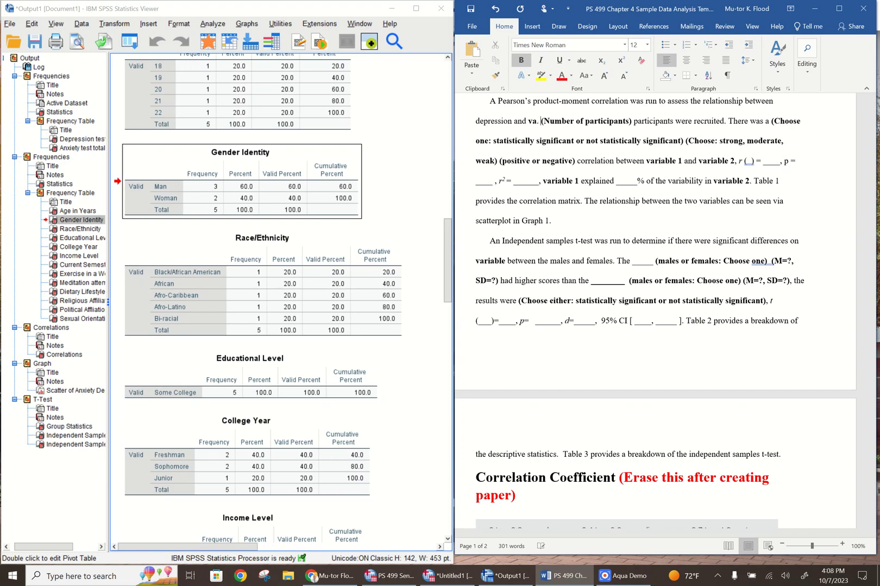
type("anxiety")
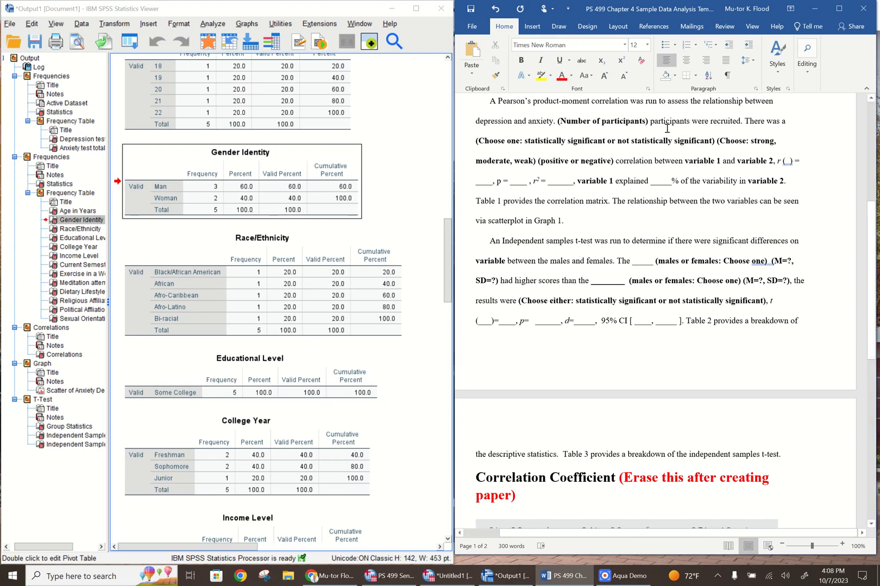
Replace the "(Number of participants)" placeholder in the Pearson correlation paragraph with non-bold "Five"
left_click(647, 124)
key("BackSpace")
key("BackSpace")
key("BackSpace")
key("BackSpace")
key("BackSpace")
key("BackSpace")
key("BackSpace")
key("BackSpace")
key("BackSpace")
key("BackSpace")
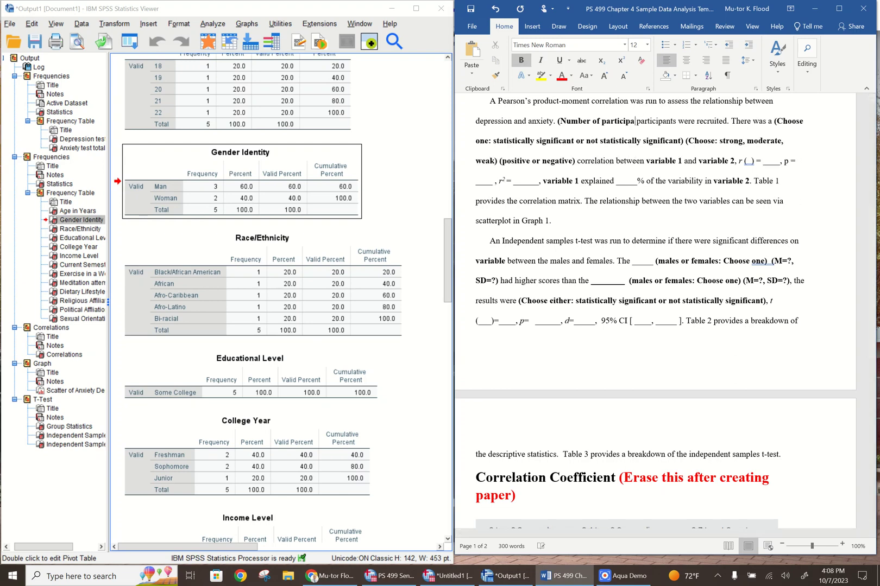
key("BackSpace")
key("BackSpace")
key("BackSpace")
key("BackSpace")
key("BackSpace")
key("BackSpace")
key("BackSpace")
key("BackSpace")
key("BackSpace")
key("BackSpace")
key("BackSpace")
key("BackSpace")
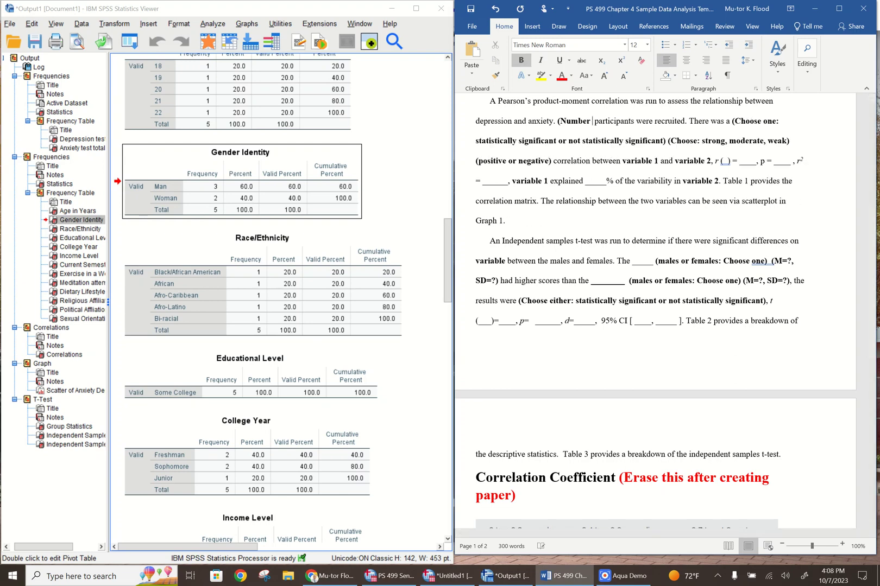
key("BackSpace")
key("BackSpace")
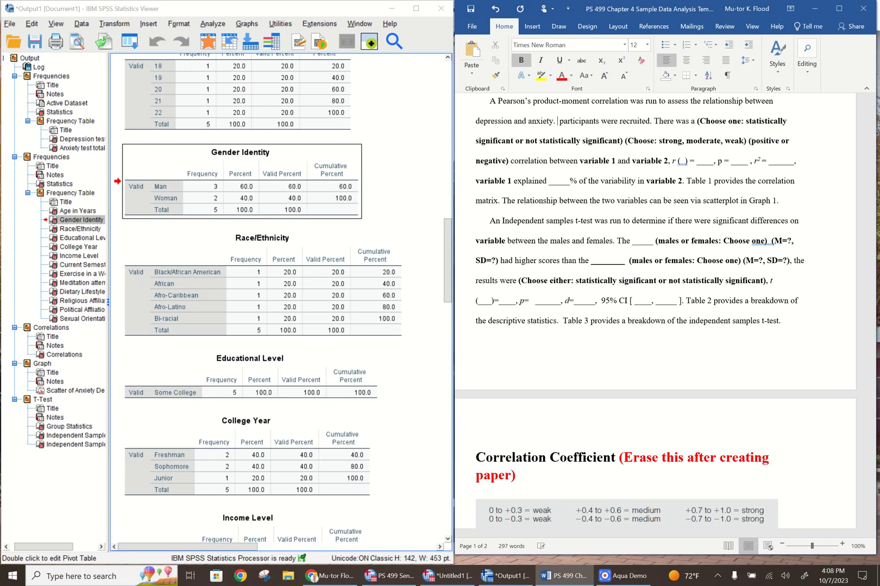
type("One")
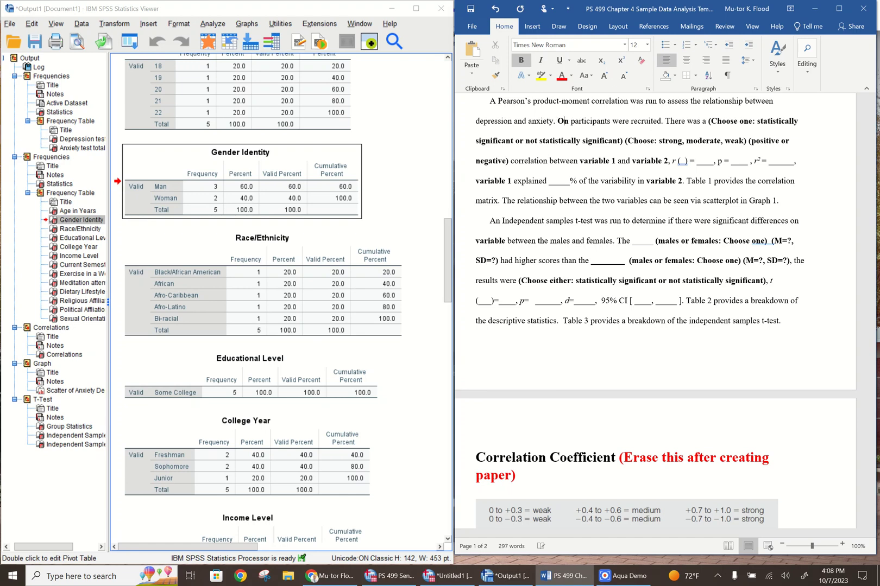
key("BackSpace")
key("BackSpace")
key("BackSpace")
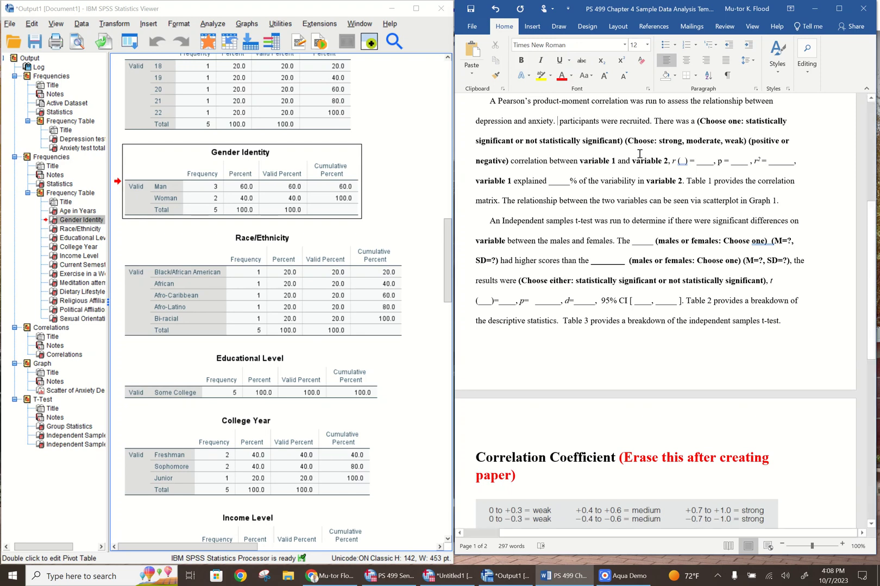
type("fiv")
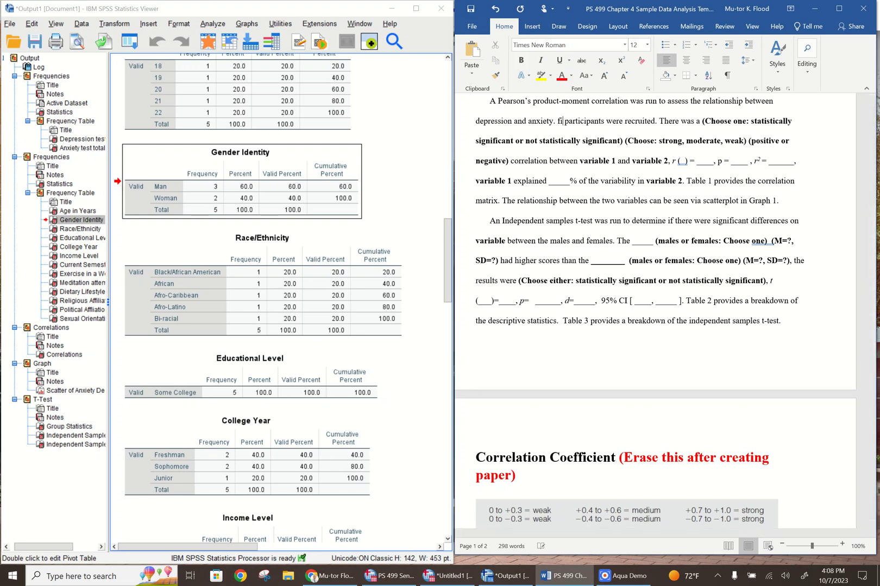
key("BackSpace")
key("BackSpace")
key("BackSpace")
type("Five")
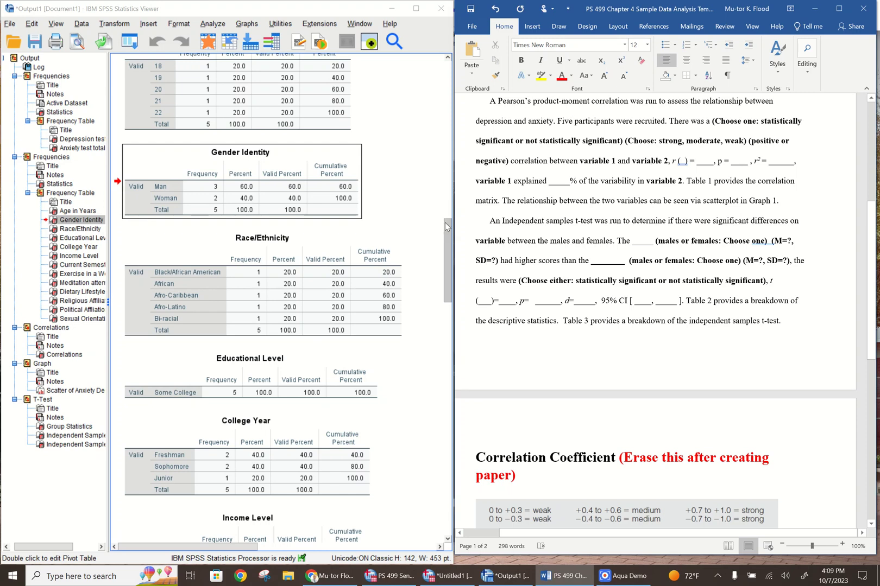
Switch to the SPSS output and select the Correlations table for the depression and anxiety test total scores
left_click(448, 239)
left_click_drag(448, 239, 429, 336)
scroll(245, 300, "down", 10)
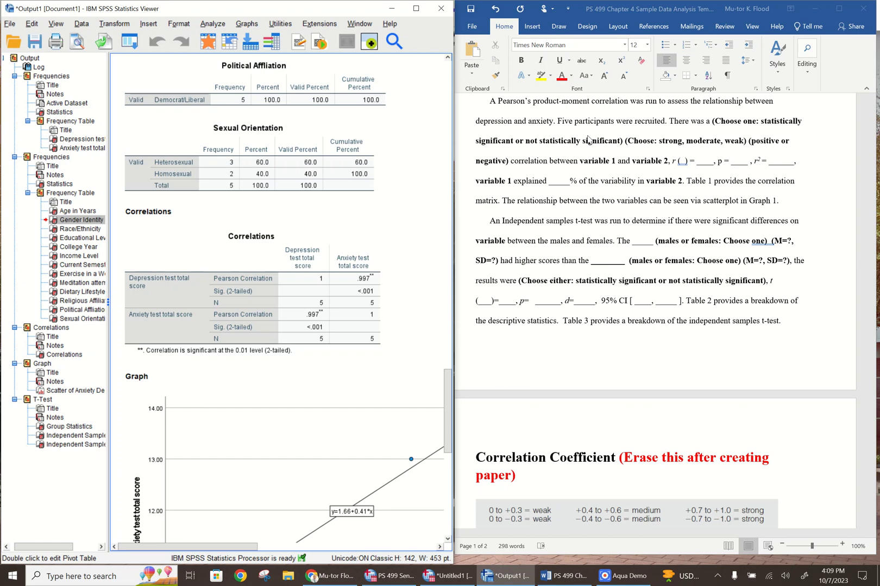
left_click(213, 287)
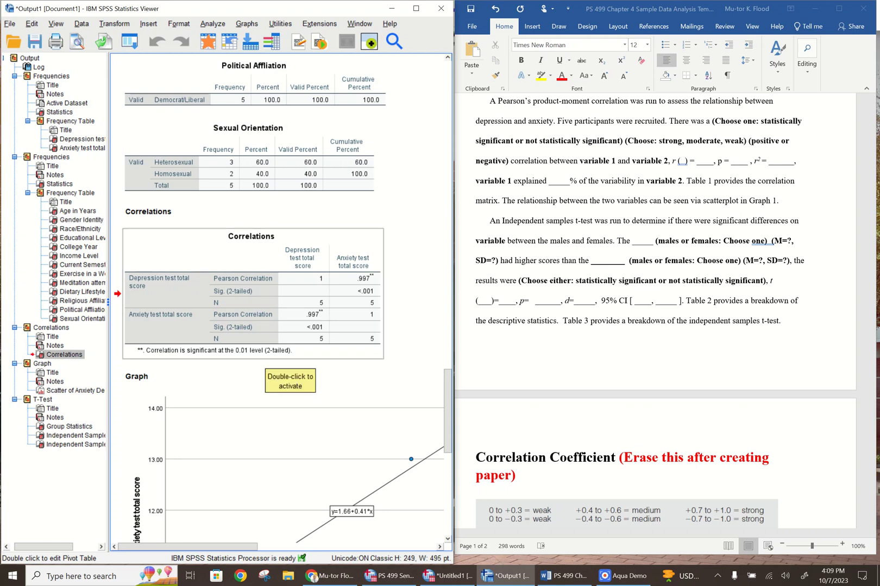
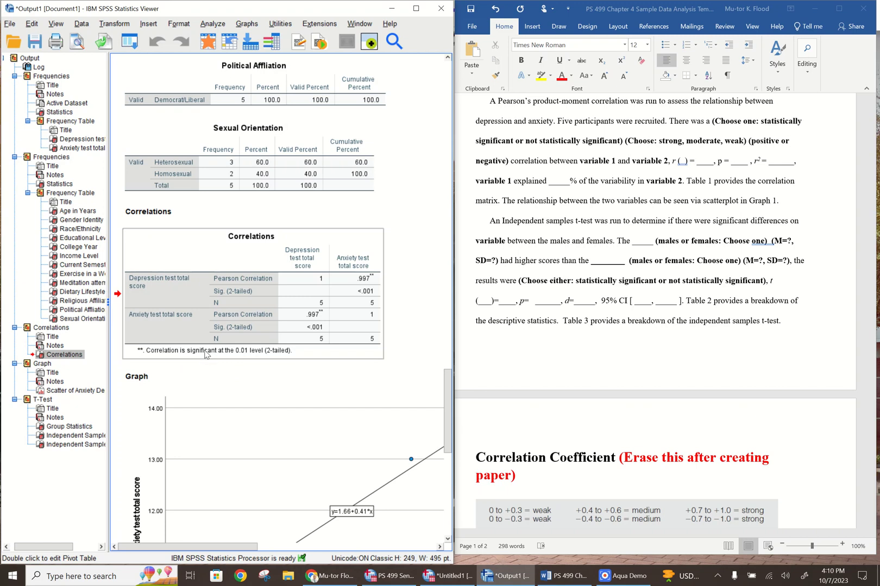
Delete the "(Choose one:" prompt before "statistically significant" in the Word document's Pearson correlation paragraph
left_click(758, 120)
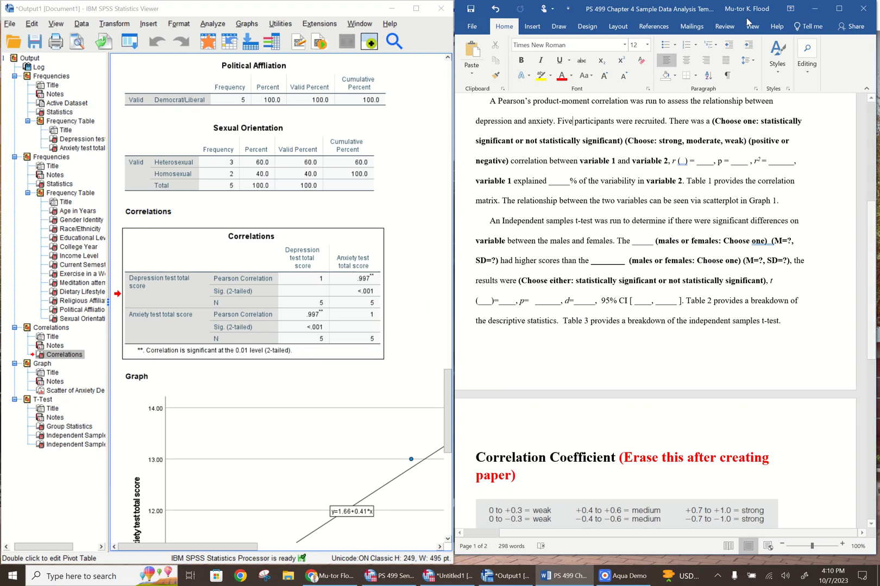
left_click(762, 123)
key("BackSpace")
key("BackSpace")
key("BackSpace")
key("BackSpace")
key("BackSpace")
key("BackSpace")
key("BackSpace")
key("BackSpace")
key("BackSpace")
key("BackSpace")
key("BackSpace")
key("BackSpace")
key("BackSpace")
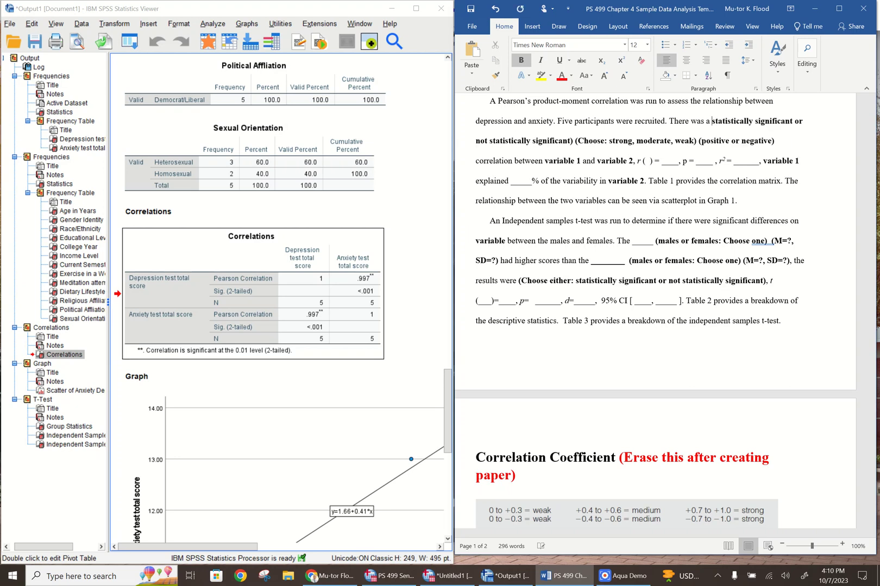
Delete "or not statistically significant)" from the Pearson correlation paragraph and remove the bold from "statistically significant"
left_click(575, 143)
key("BackSpace")
key("BackSpace")
key("BackSpace")
key("BackSpace")
key("BackSpace")
key("BackSpace")
key("BackSpace")
key("BackSpace")
key("BackSpace")
key("BackSpace")
key("BackSpace")
key("BackSpace")
key("BackSpace")
key("BackSpace")
key("BackSpace")
key("BackSpace")
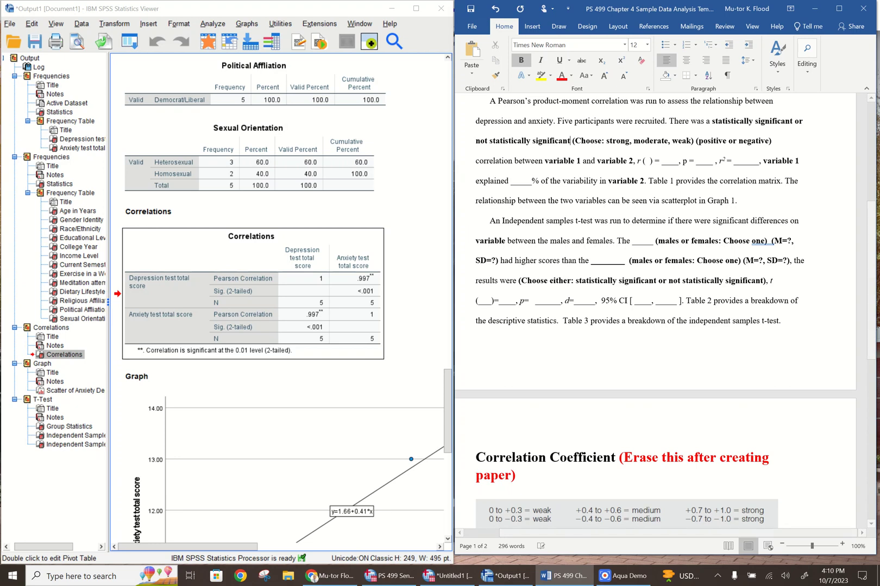
key("BackSpace")
key("BackSpace")
key("BackSpace")
key("BackSpace")
key("BackSpace")
key("BackSpace")
key("BackSpace")
key("BackSpace")
key("BackSpace")
key("BackSpace")
key("BackSpace")
key("BackSpace")
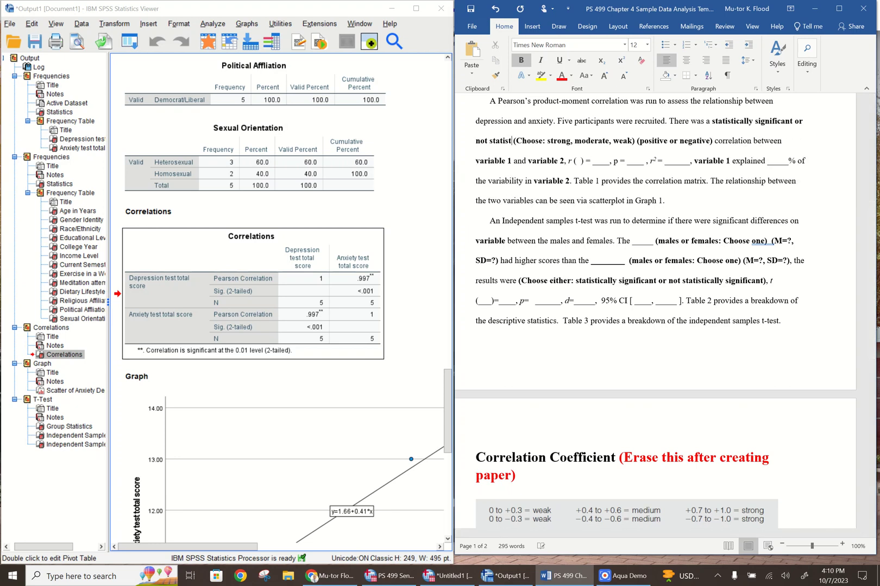
key("BackSpace")
key("BackSpace")
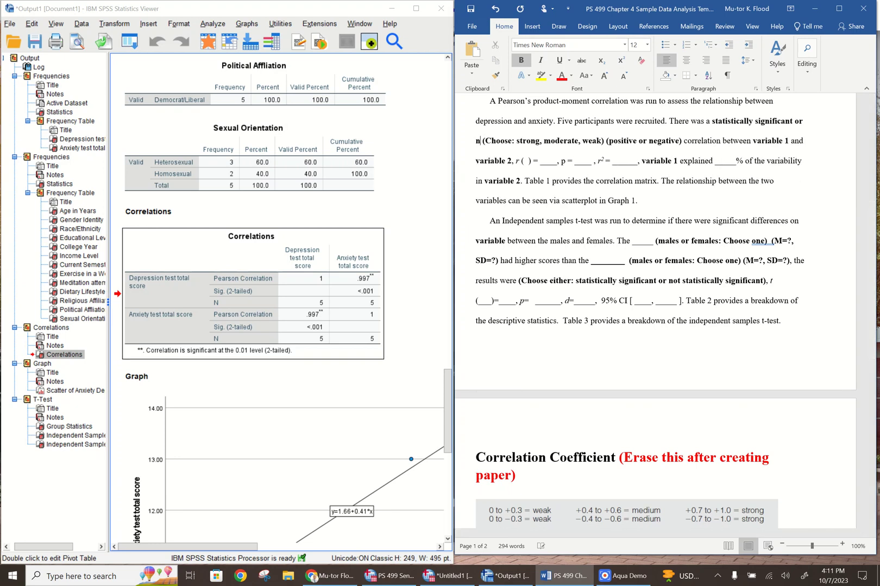
key("BackSpace")
key("BackSpace")
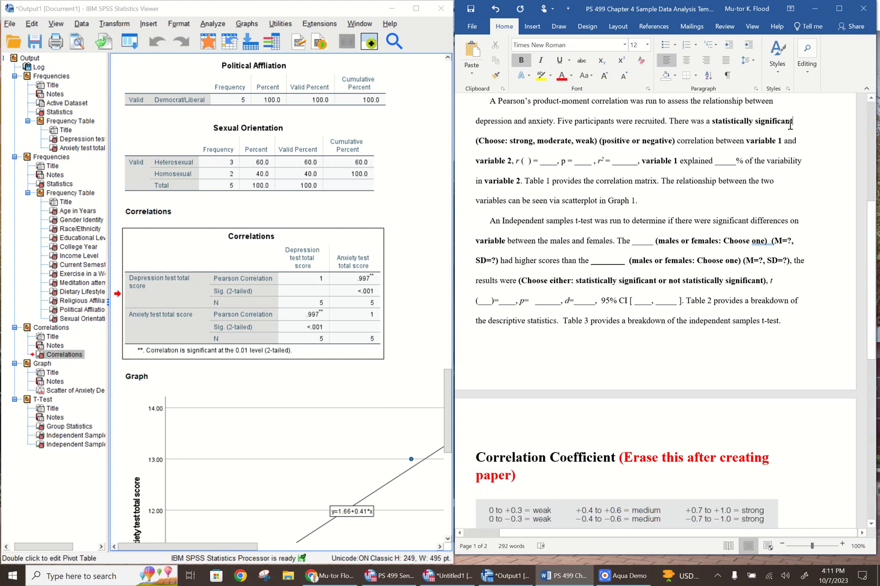
left_click_drag(793, 122, 712, 122)
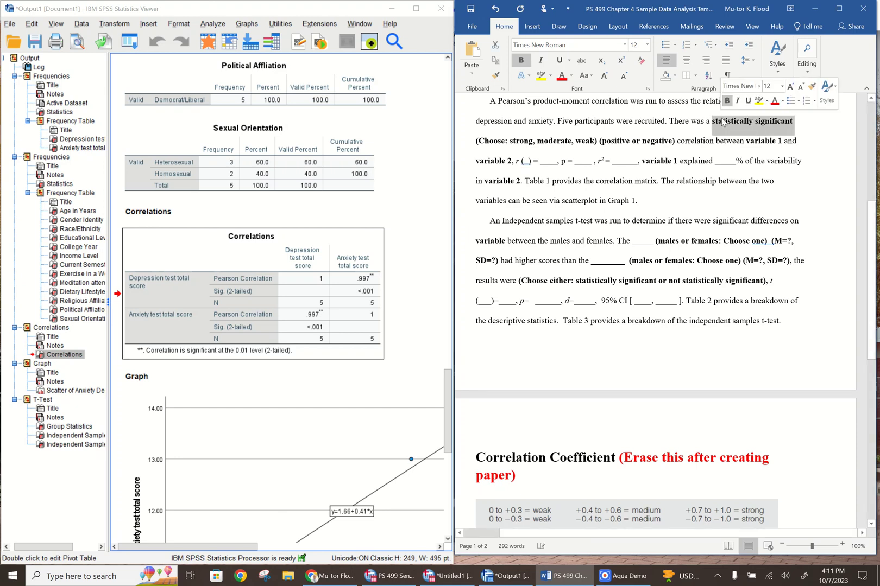
left_click(518, 60)
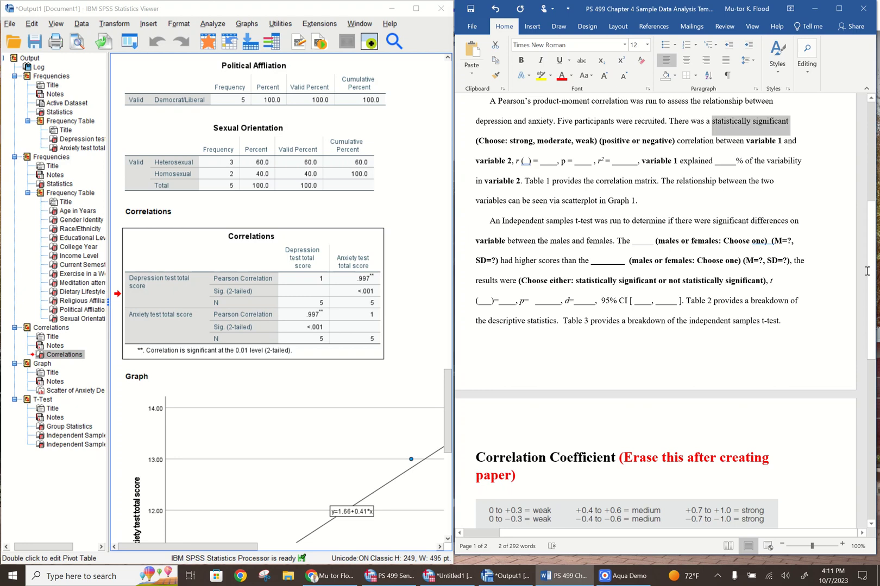
Check the correlation coefficient strength guide and reduce the "(Choose: strong, moderate, weak)" placeholder to "strong"
left_click_drag(873, 272, 864, 369)
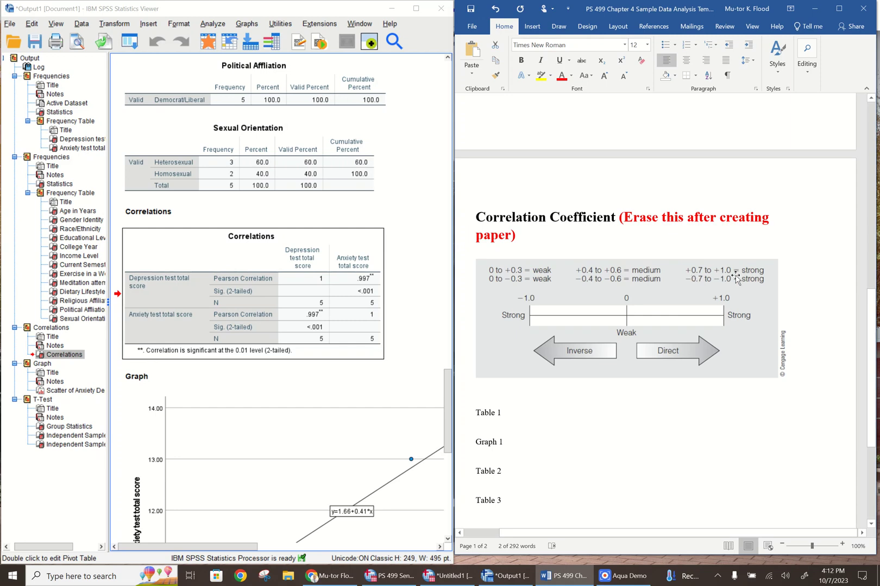
scroll(859, 257, "up", 5)
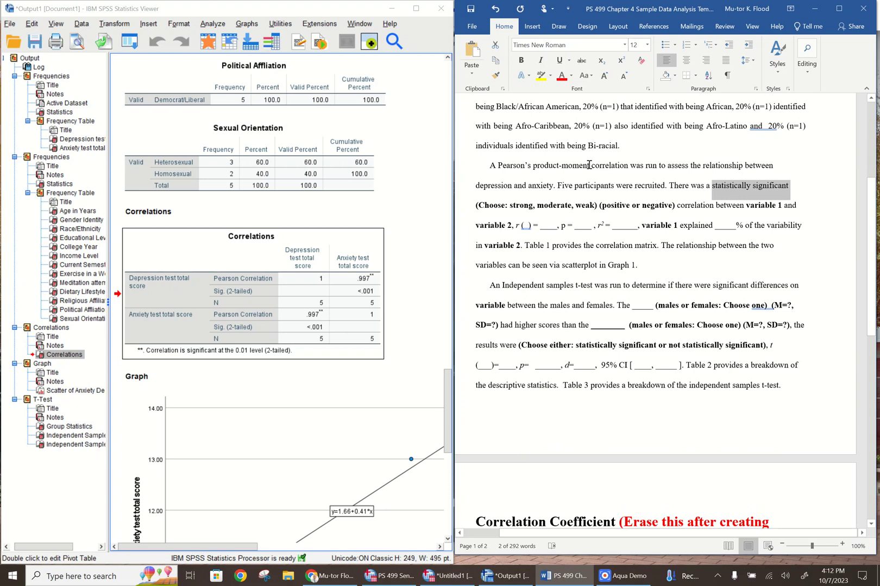
left_click(511, 207)
key("BackSpace")
key("BackSpace")
key("BackSpace")
key("BackSpace")
key("BackSpace")
key("BackSpace")
key("BackSpace")
key("BackSpace")
key("BackSpace")
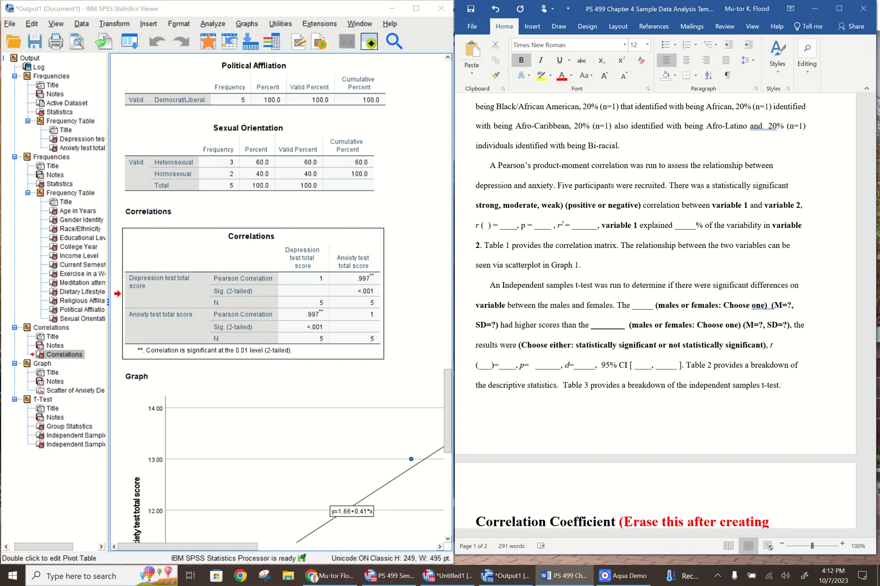
key("BackSpace")
key("BackSpace")
key("BackSpace")
key("BackSpace")
key("BackSpace")
key("BackSpace")
key("BackSpace")
key("BackSpace")
key("BackSpace")
key("BackSpace")
key("BackSpace")
key("BackSpace")
key("BackSpace")
key("BackSpace")
key("BackSpace")
key("BackSpace")
key("BackSpace")
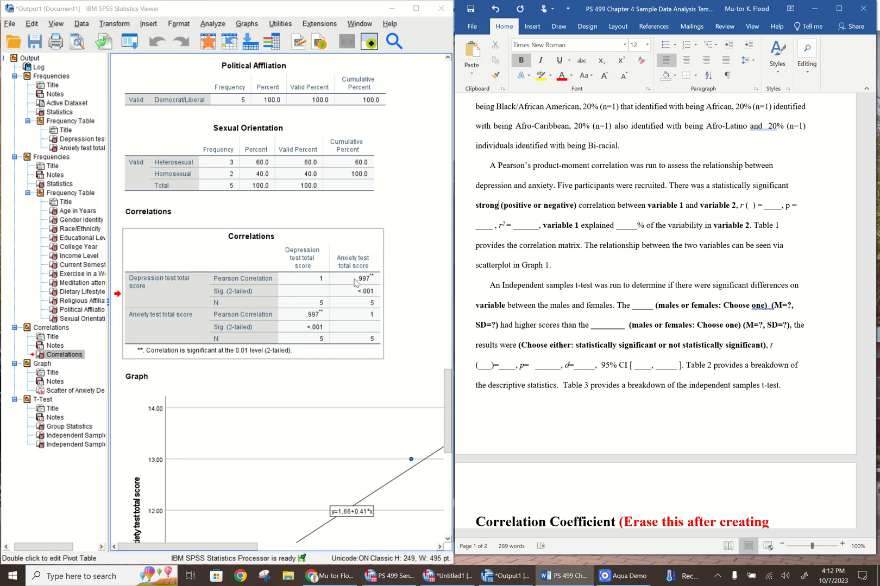
Reduce the "(positive or negative)" placeholder to "positive" and remove the bold from "strong positive"
left_click(579, 205)
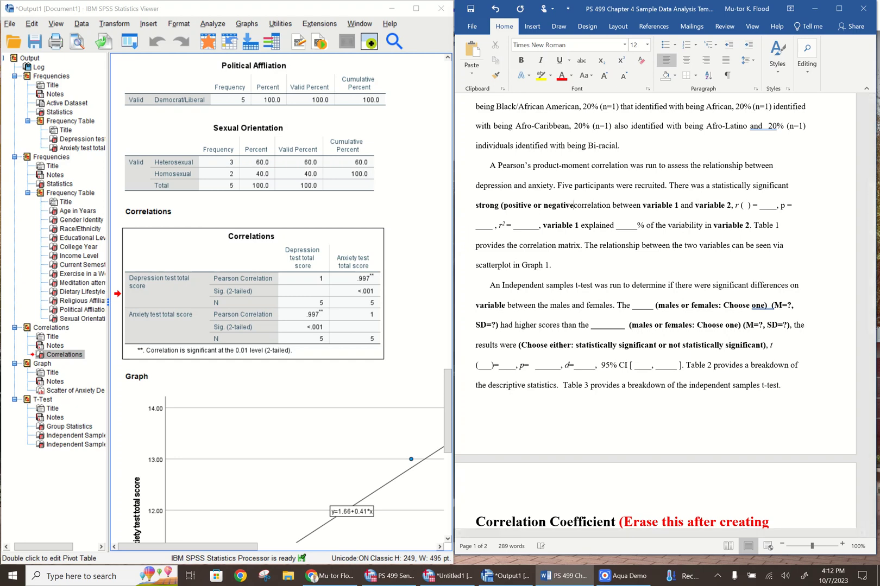
key("BackSpace")
key("BackSpace")
key("BackSpace")
key("BackSpace")
key("BackSpace")
key("BackSpace")
key("BackSpace")
key("BackSpace")
key("BackSpace")
key("BackSpace")
key("BackSpace")
key("BackSpace")
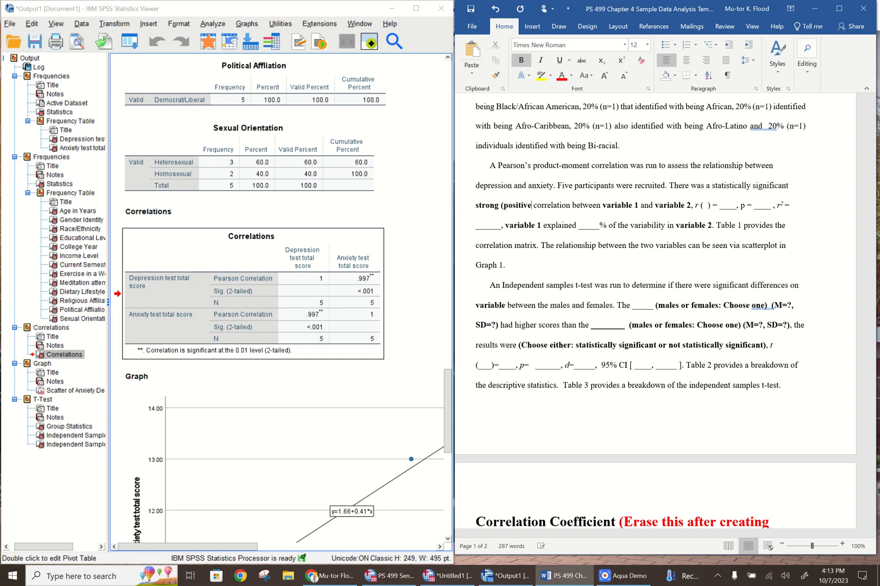
key("BackSpace")
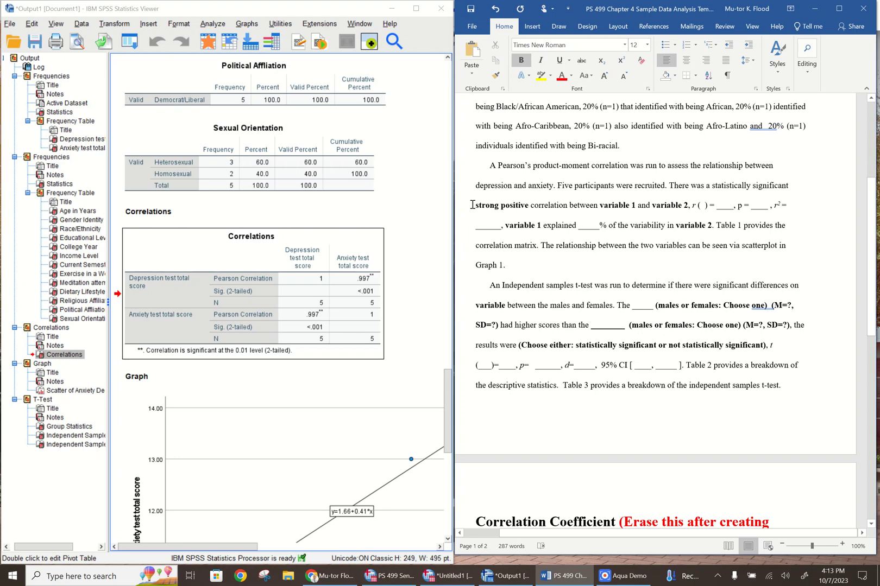
left_click_drag(472, 205, 530, 207)
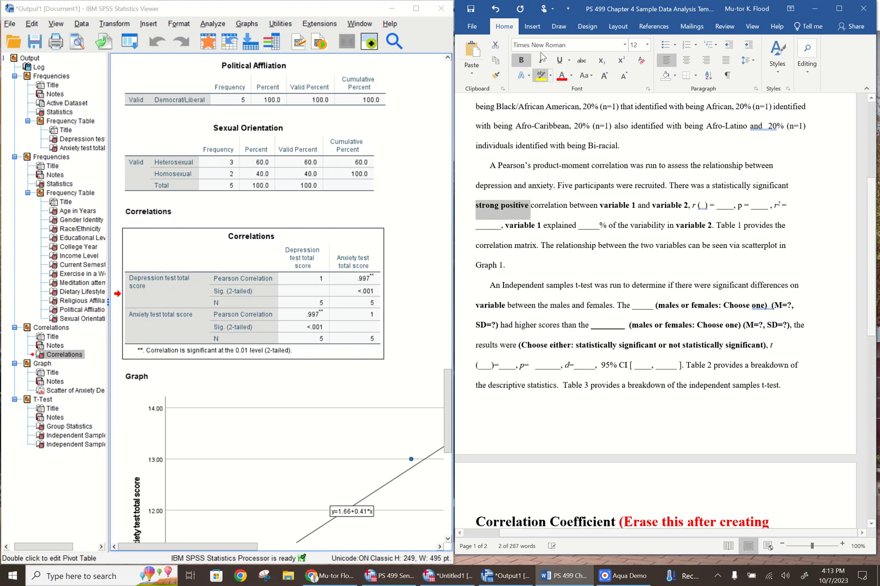
left_click(524, 61)
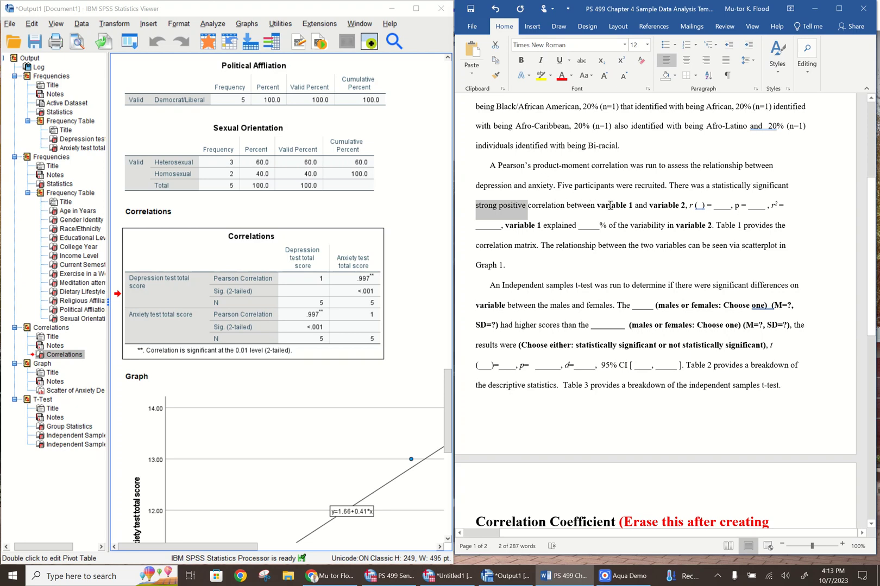
Replace the "variable 1" placeholder after "strong positive correlation between" with non-bold "depression"
left_click(632, 207)
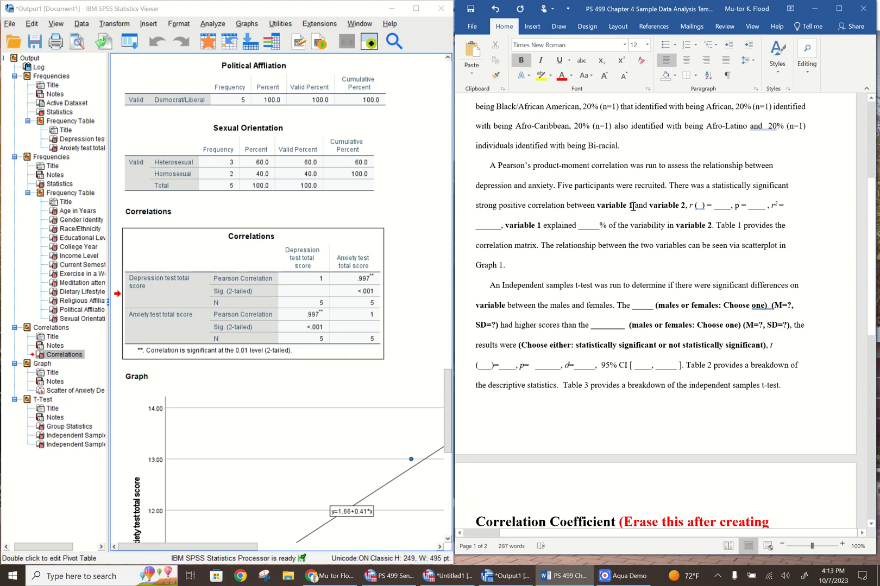
key("BackSpace")
key("BackSpace")
key("BackSpace")
key("BackSpace")
key("BackSpace")
key("BackSpace")
key("BackSpace")
key("BackSpace")
key("BackSpace")
key("BackSpace")
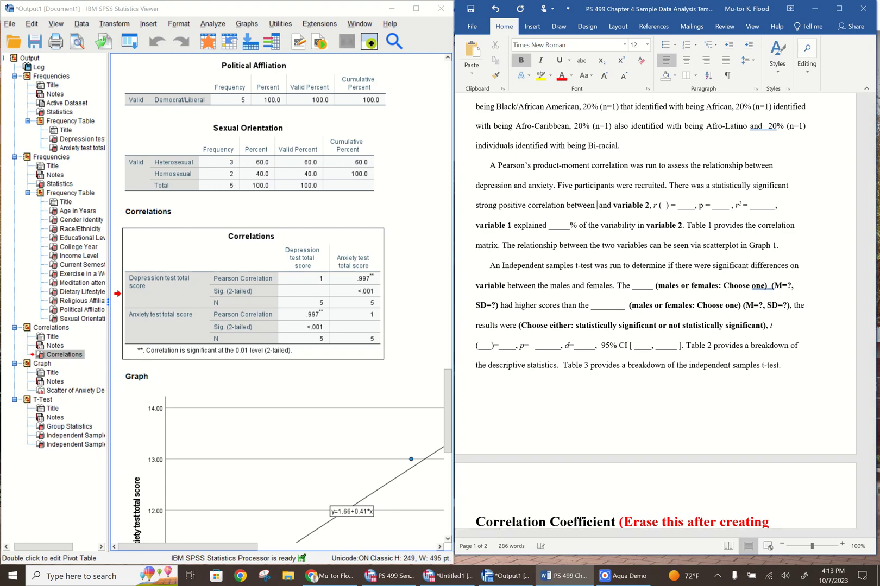
left_click(523, 61)
type("depressi")
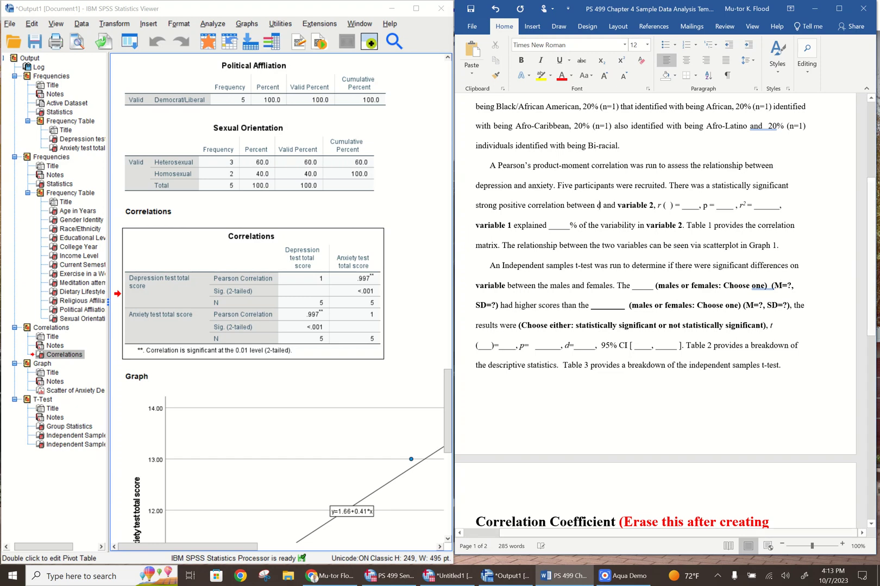
type("on")
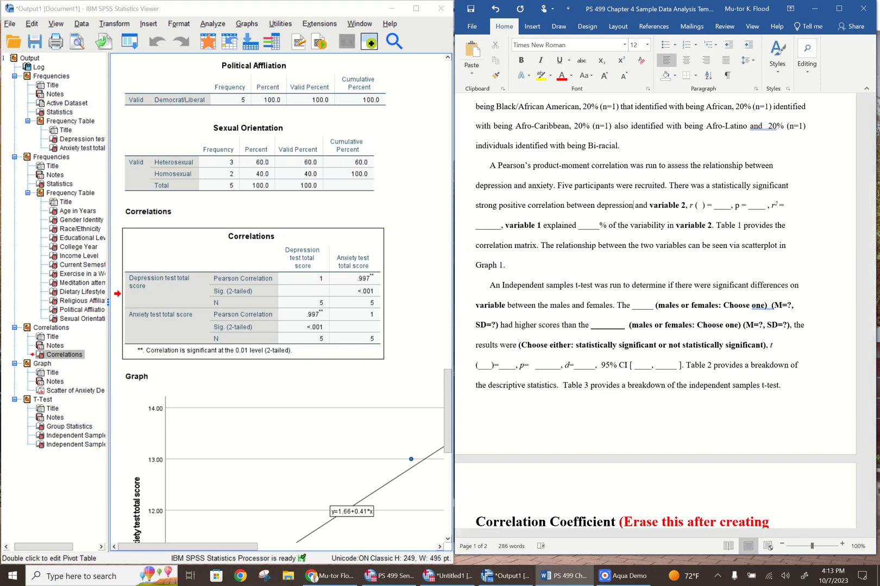
Replace the "variable 2" placeholder before the r statistic in the correlation sentence with non-bold "anxiety"
left_click(686, 207)
key("BackSpace")
key("BackSpace")
key("BackSpace")
key("BackSpace")
key("BackSpace")
key("BackSpace")
key("BackSpace")
key("BackSpace")
key("BackSpace")
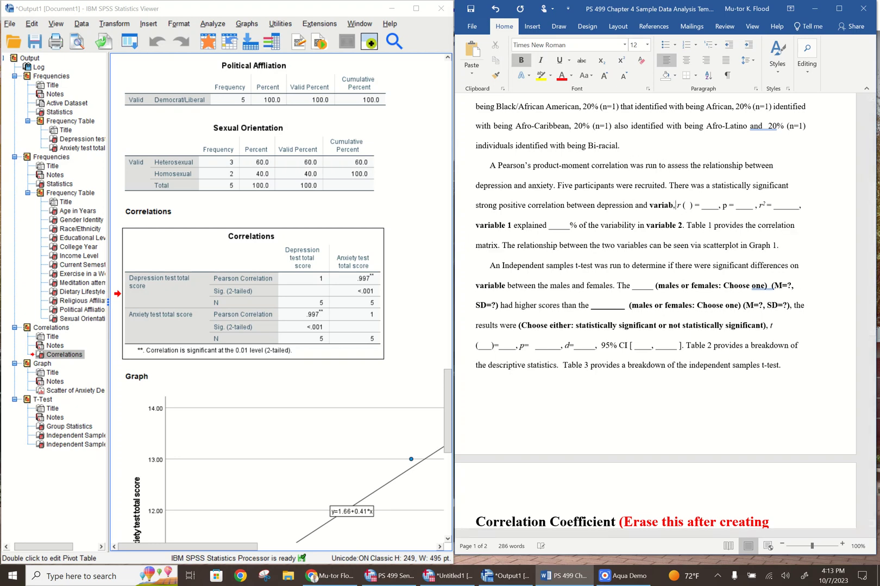
key("BackSpace")
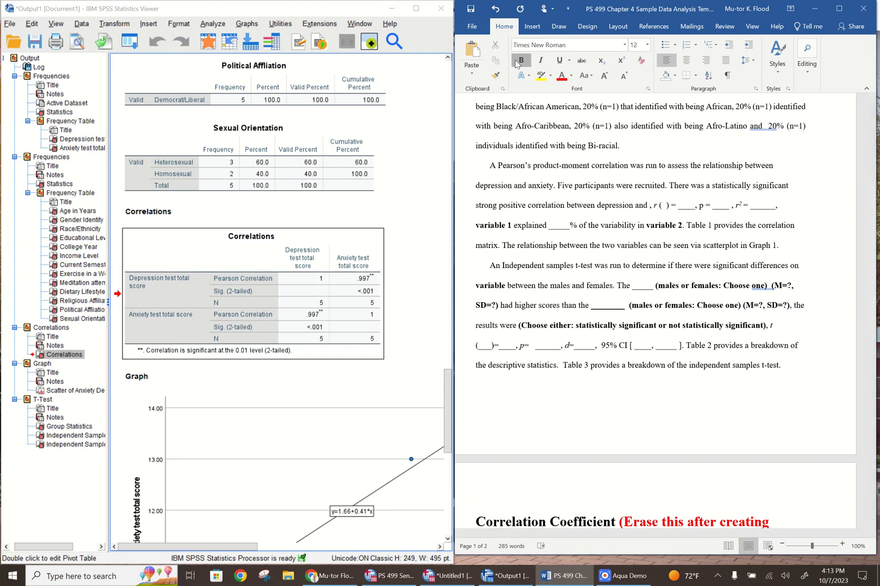
type("anxiety")
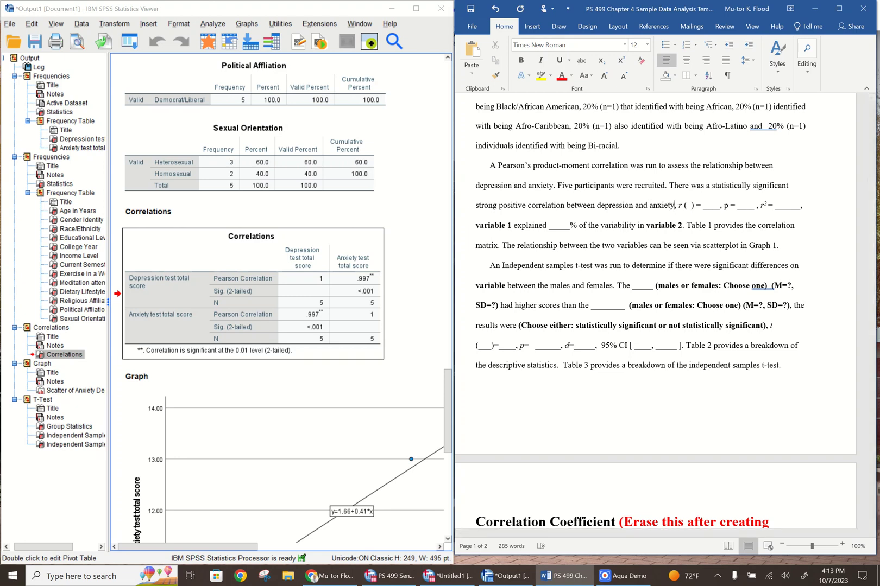
Consult the Correlations table in the SPSS output and enter 3, without extra spaces, as the degrees of freedom for r in the Word paragraph
left_click(446, 390)
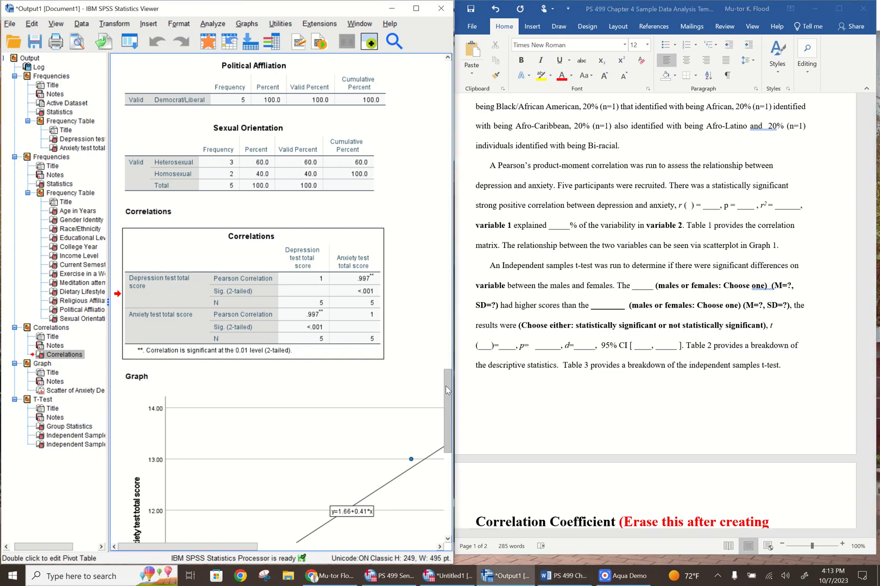
left_click_drag(445, 386, 448, 383)
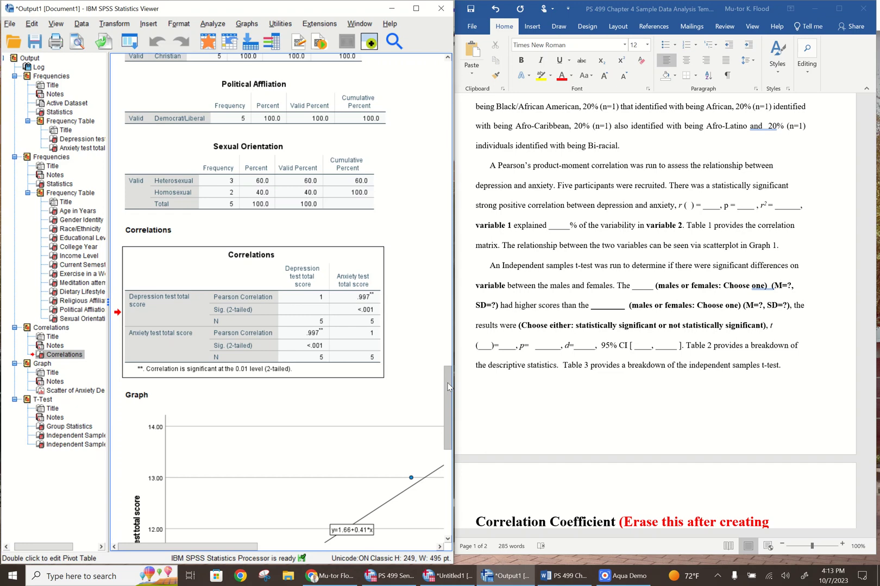
left_click_drag(448, 386, 431, 386)
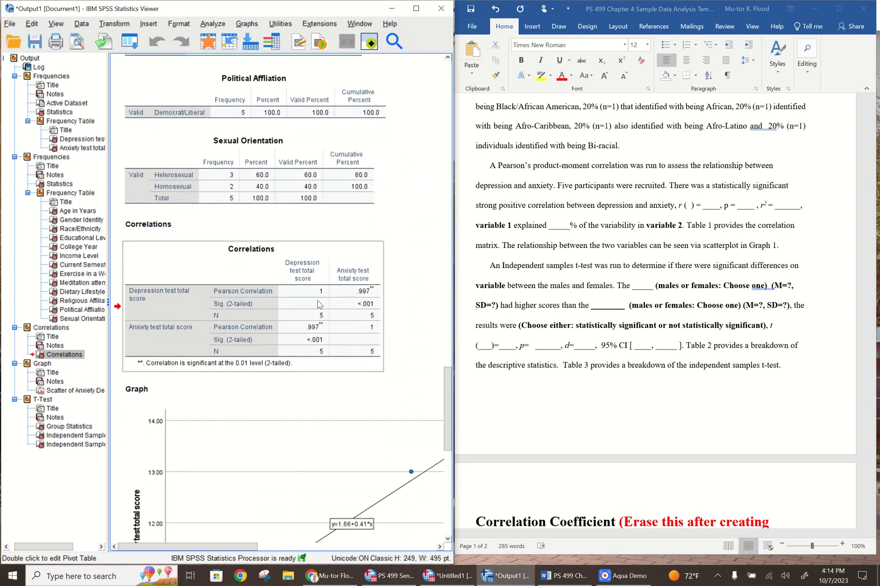
left_click(320, 305)
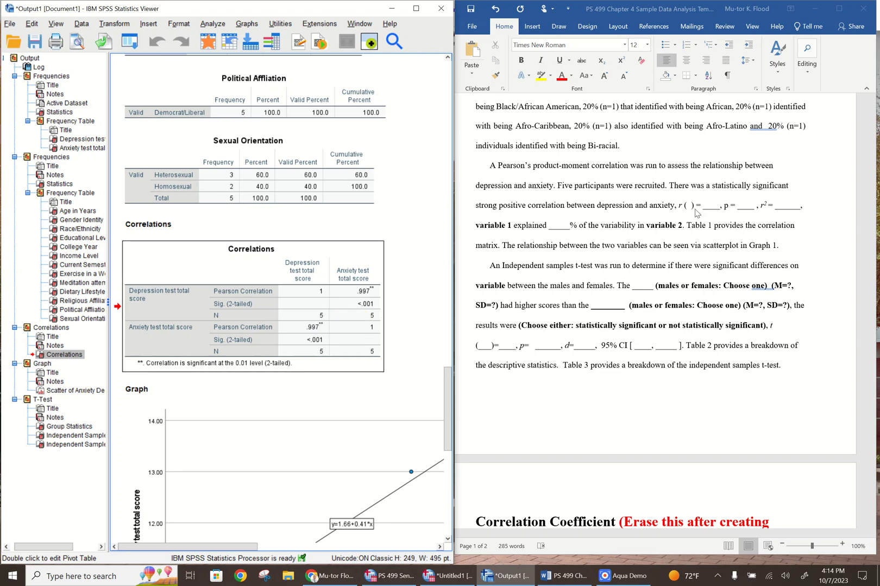
left_click(691, 208)
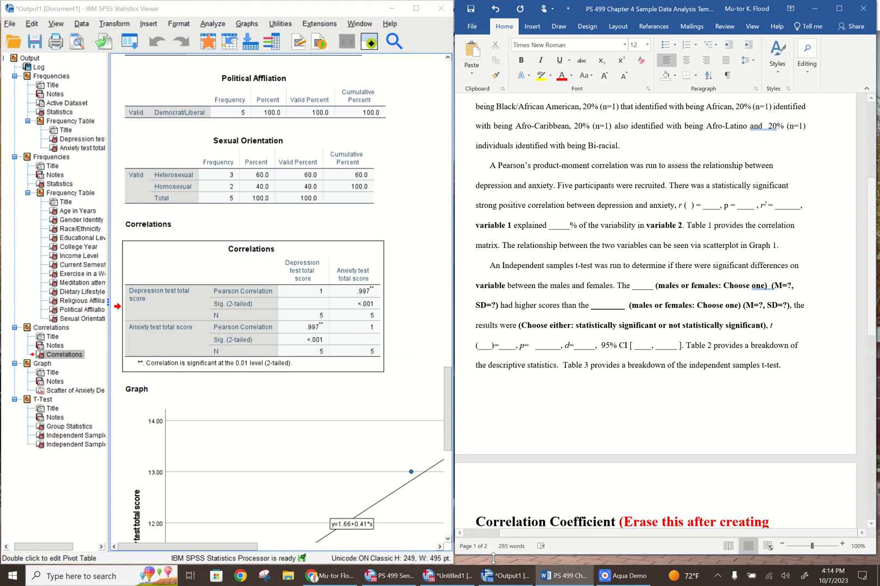
left_click(494, 579)
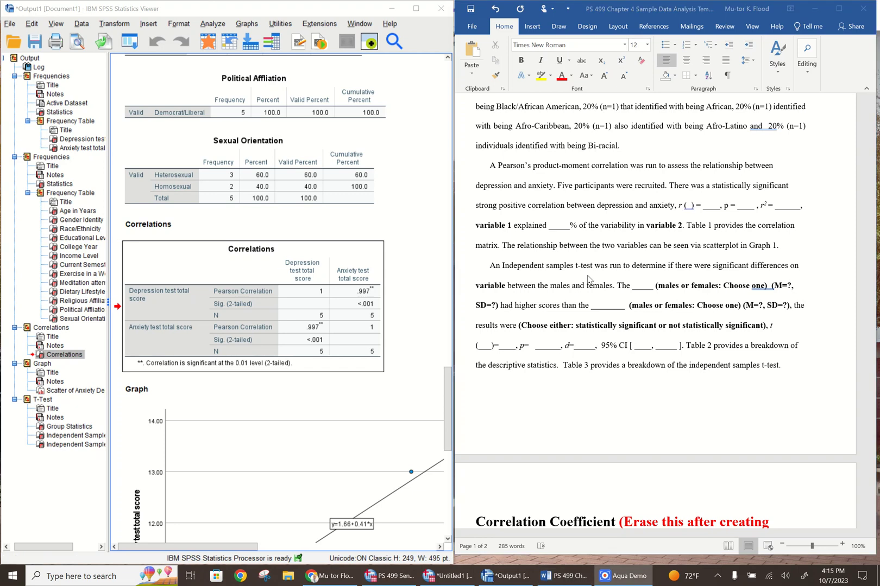
left_click(688, 209)
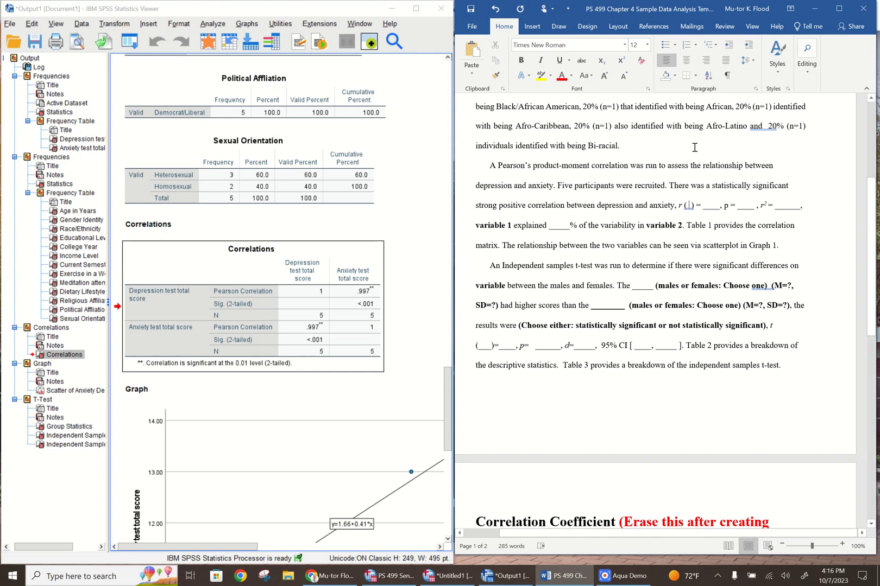
left_click(689, 206)
type("3")
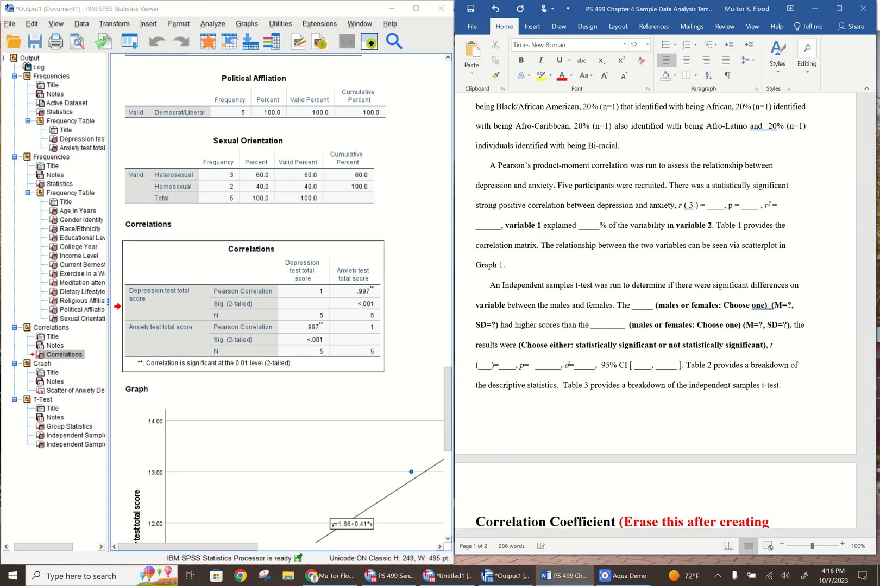
key("BackSpace")
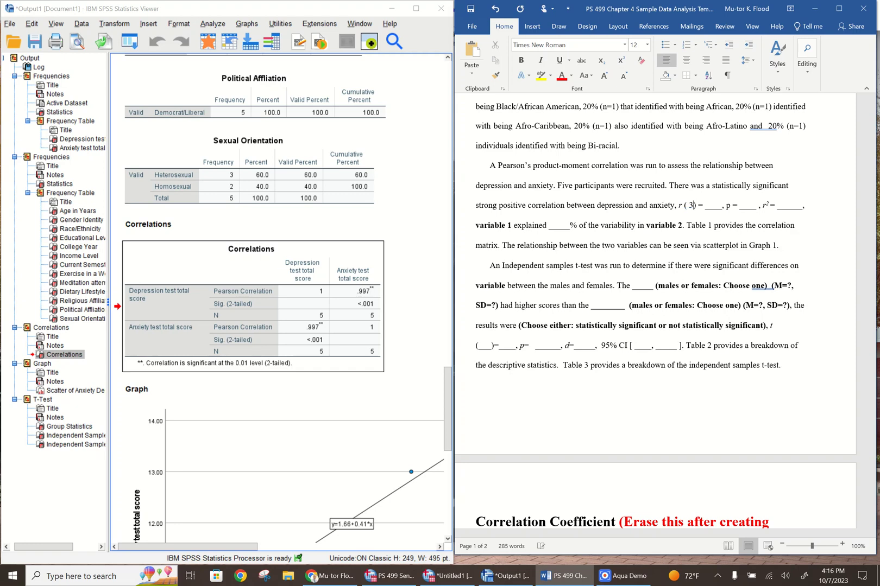
key("BackSpace")
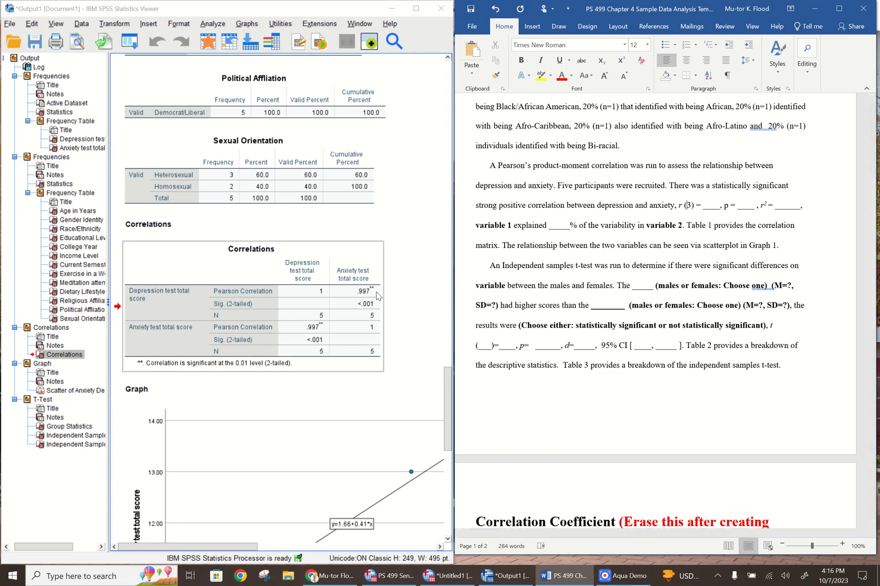
Replace the blank after "r (3) =" in the Pearson correlation paragraph with .997
left_click(720, 207)
key("BackSpace")
key("BackSpace")
key("BackSpace")
key("BackSpace")
type(".997")
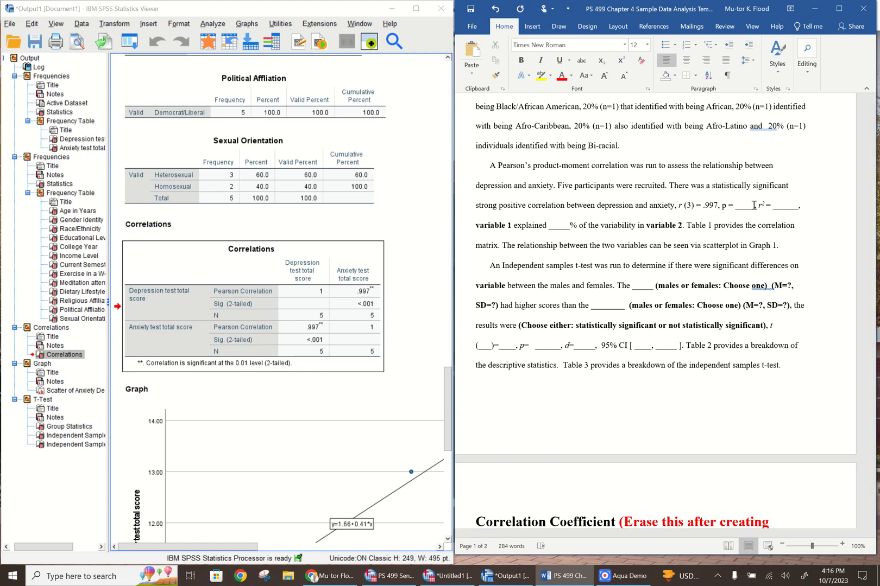
Complete the p value in the Pearson correlation sentence as p < .001, replacing the equals sign and blank
key("BackSpace")
key("BackSpace")
key("BackSpace")
key("BackSpace")
key("BackSpace")
key("BackSpace")
key("BackSpace")
type("< .001,")
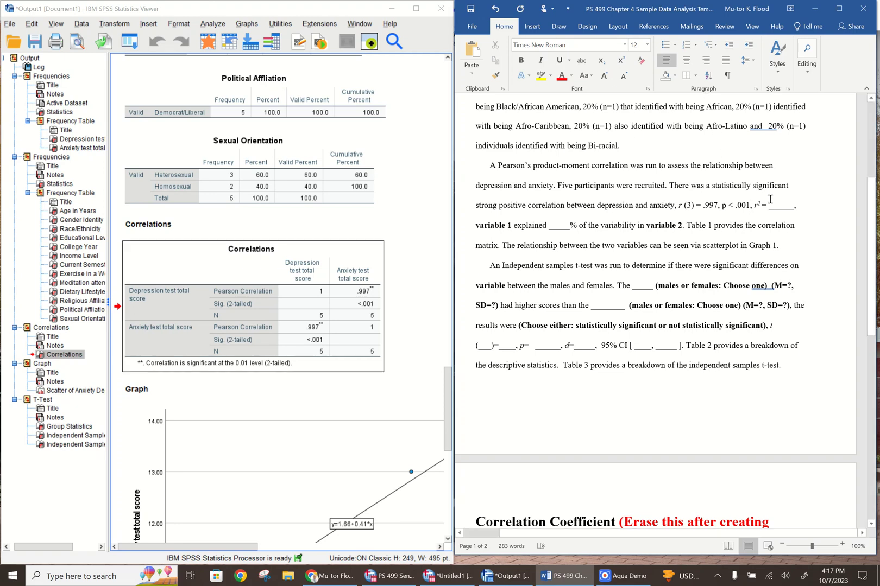
Find and open the Calculator app for working out r² from the correlation coefficient
left_click(753, 207)
left_click_drag(763, 205, 787, 206)
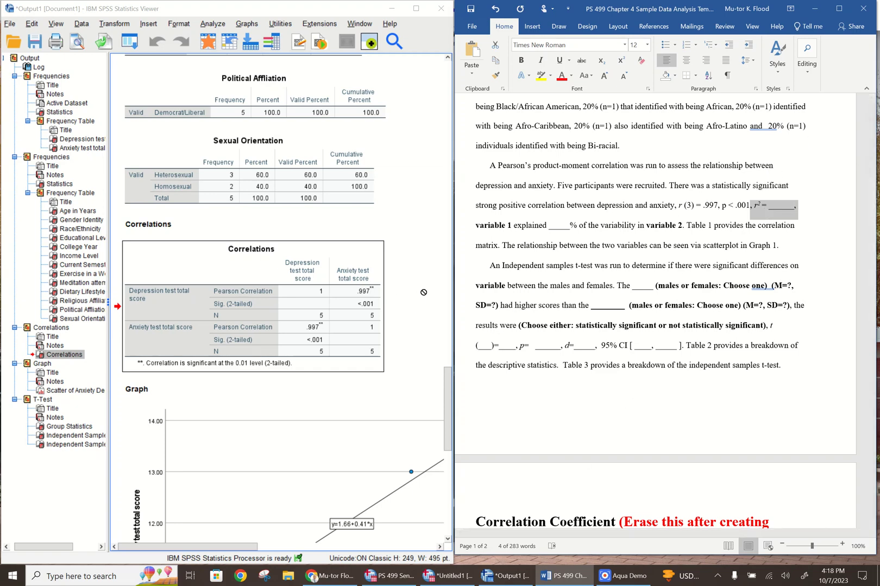
left_click(425, 292)
left_click(354, 291)
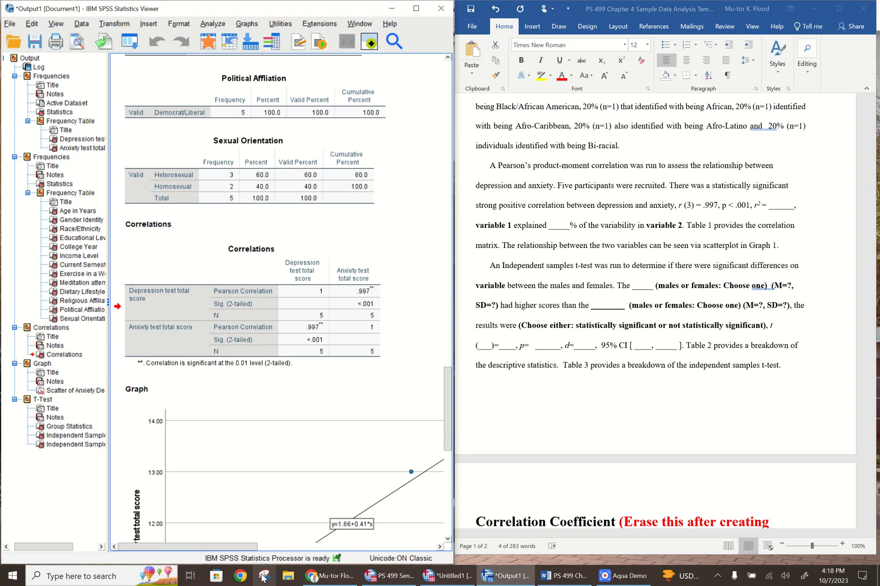
left_click(118, 577)
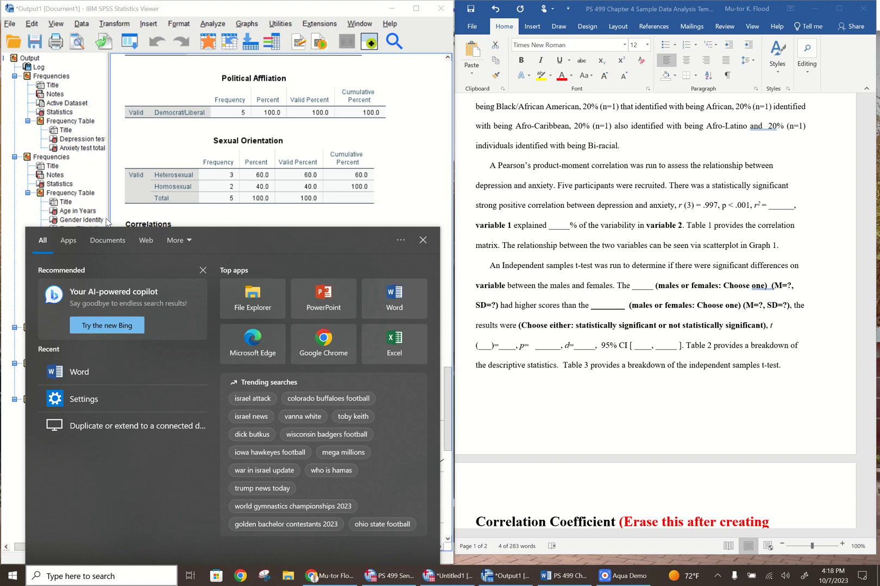
left_click(411, 181)
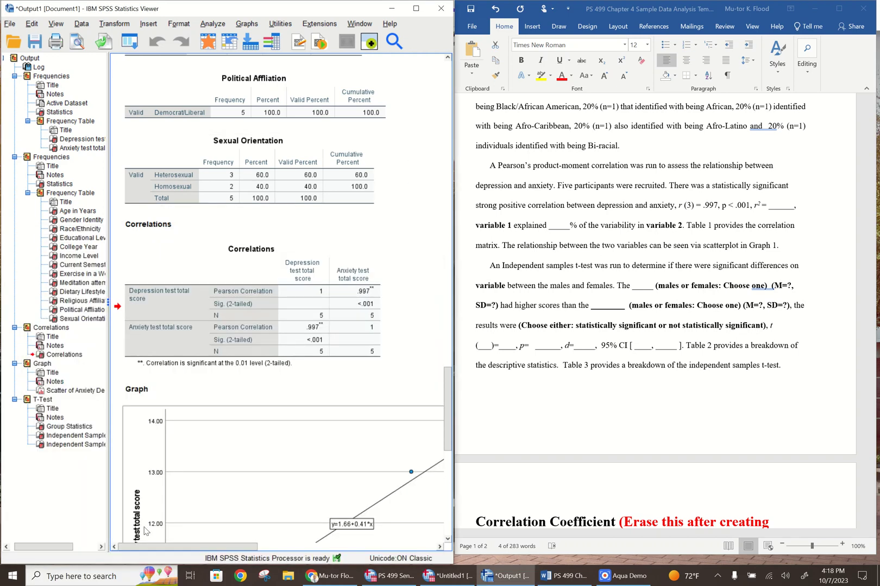
left_click(87, 581)
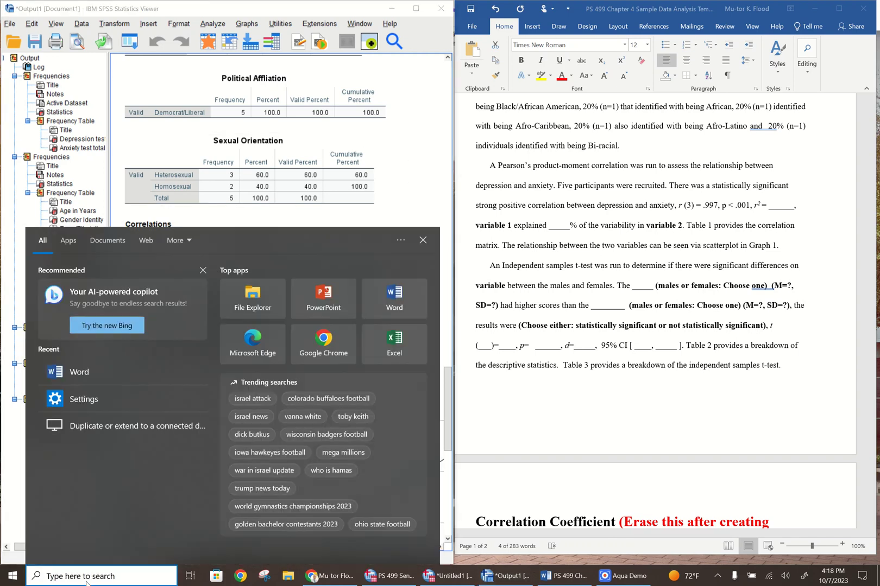
type("calc")
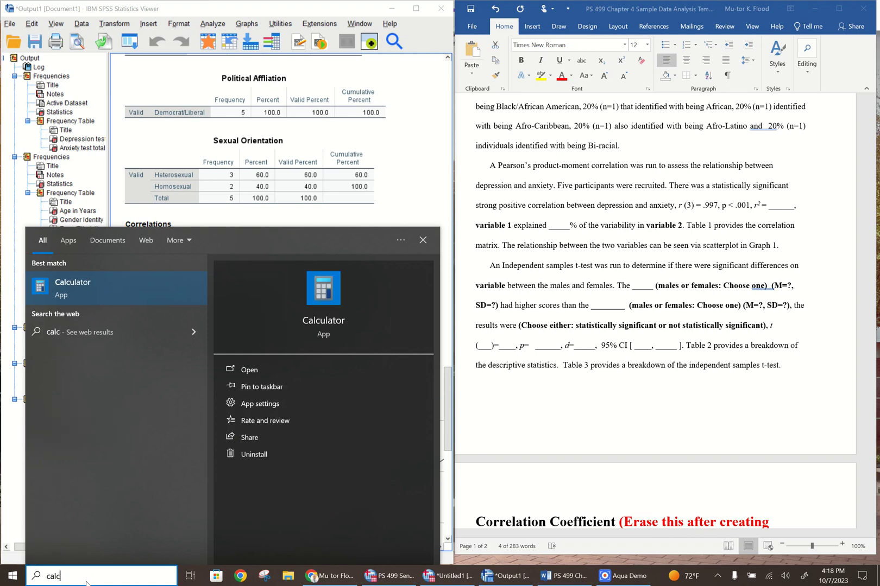
left_click(103, 289)
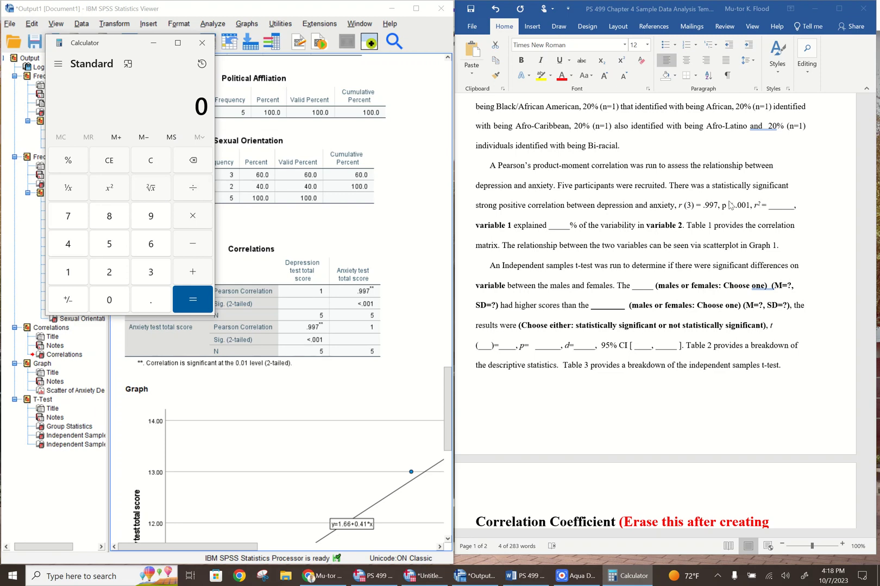
Multiply 0.997 by 0.997 to calculate r²
left_click(149, 302)
left_click(154, 221)
left_click(154, 223)
left_click(70, 225)
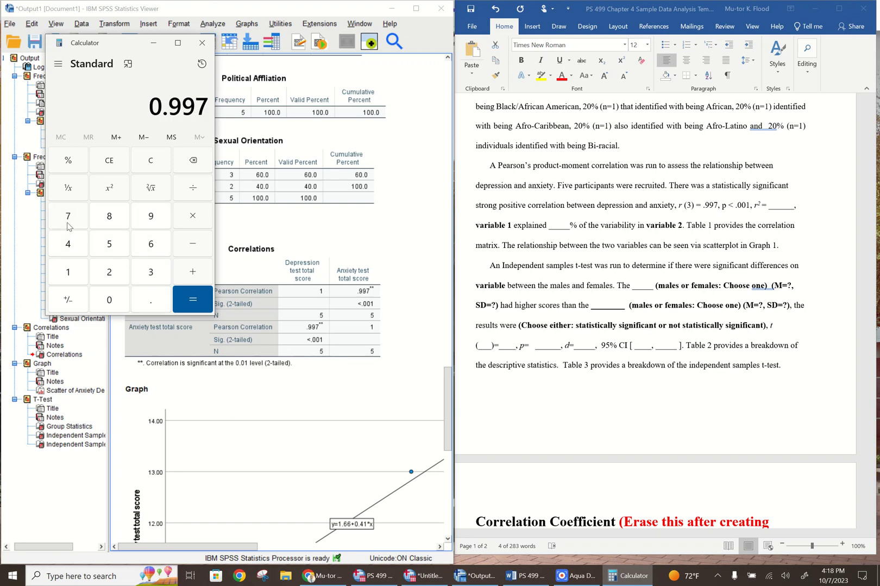
left_click(204, 226)
left_click(147, 303)
left_click(152, 218)
left_click(152, 217)
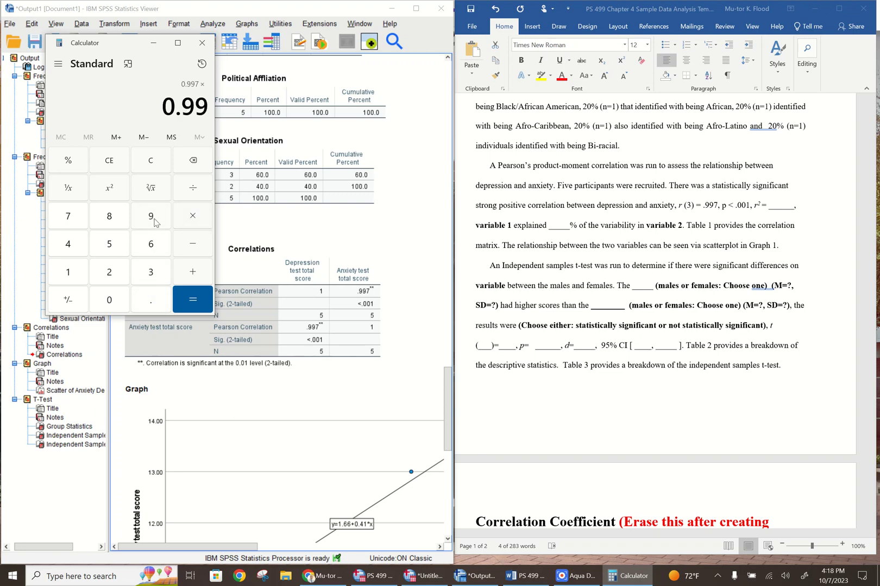
left_click(74, 245)
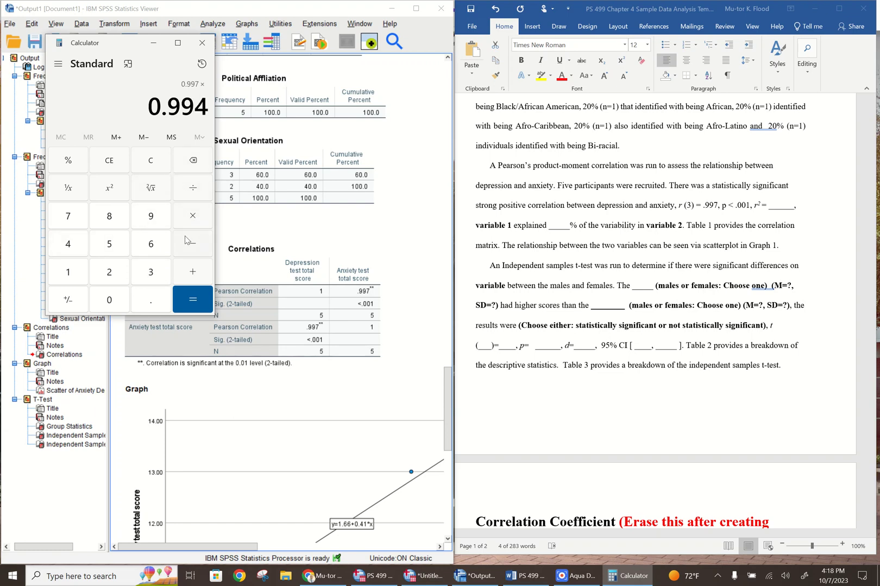
left_click(193, 158)
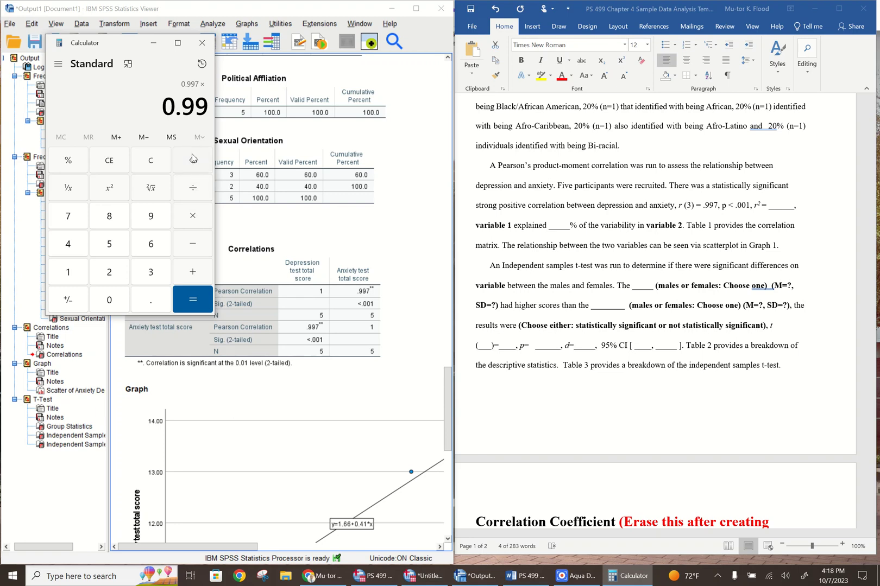
left_click(74, 213)
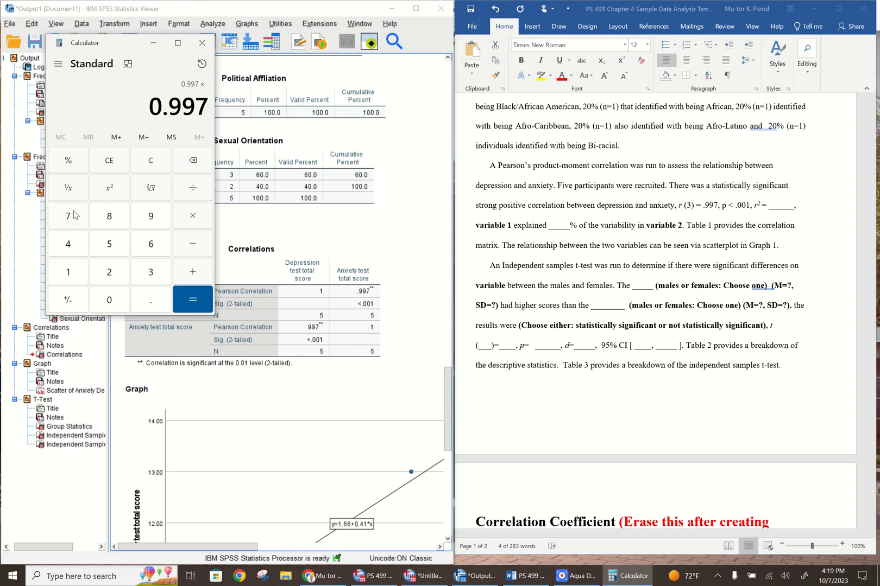
left_click(183, 304)
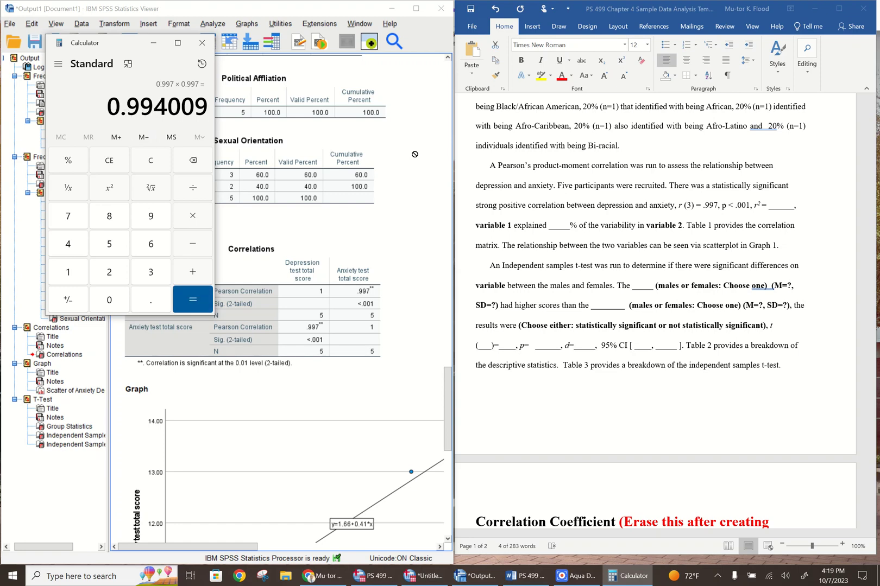
Replace the r² blank in the Word correlation sentence with .99, keep the comma after it, and close Calculator
left_click(781, 208)
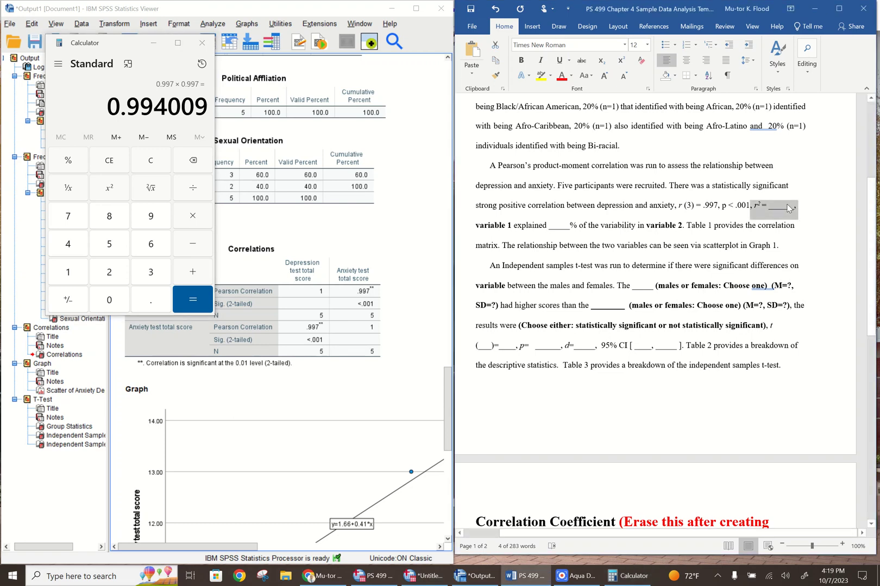
left_click(788, 208)
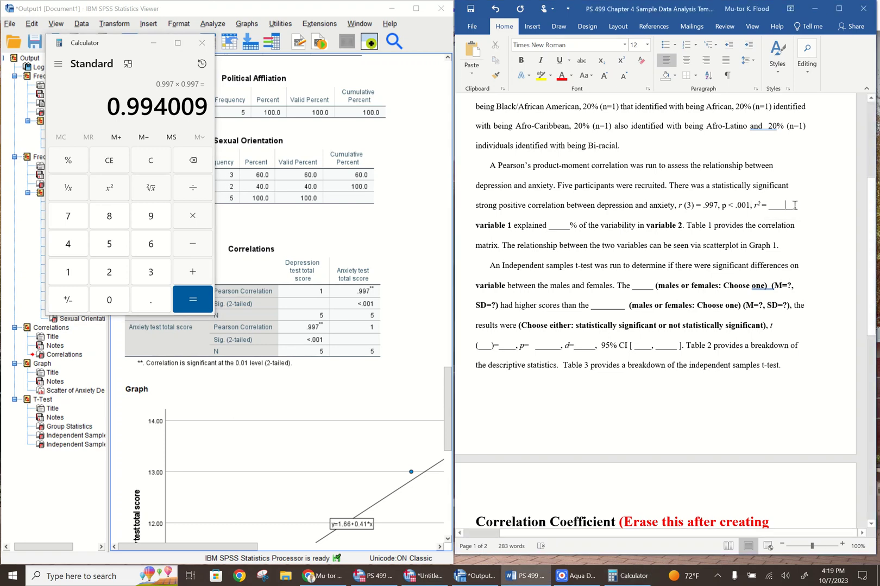
key("BackSpace")
key("BackSpace")
key("BackSpace")
key("BackSpace")
key("BackSpace")
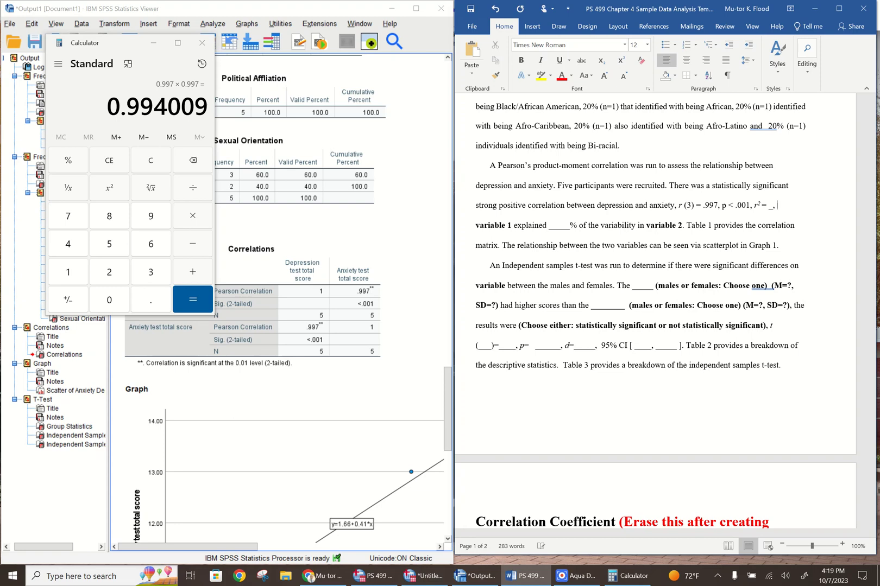
key("BackSpace")
type(".")
type("994")
type(",")
left_click(202, 43)
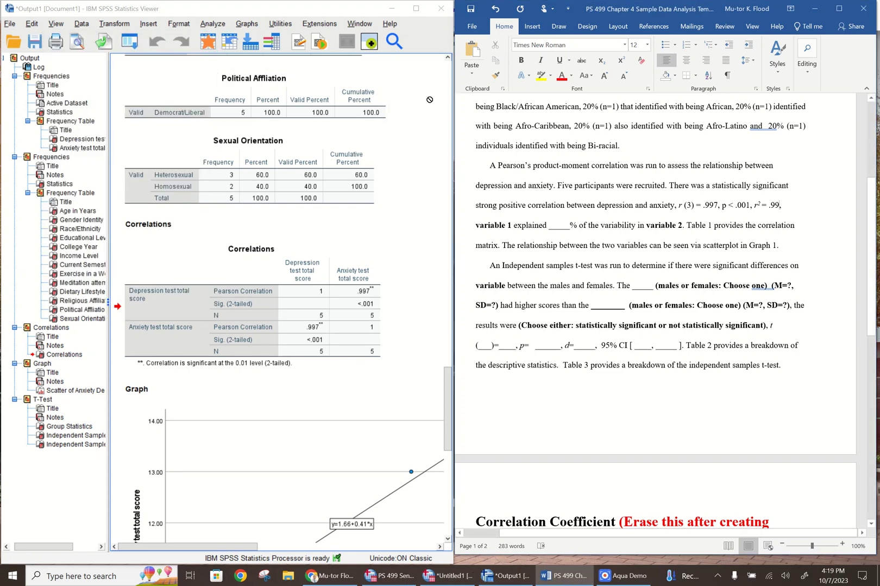
Replace the "variable 1" placeholder before "explained" with non-bold "depression"
left_click(513, 227)
key("BackSpace")
key("BackSpace")
key("BackSpace")
key("BackSpace")
key("BackSpace")
key("BackSpace")
key("BackSpace")
key("BackSpace")
key("BackSpace")
key("BackSpace")
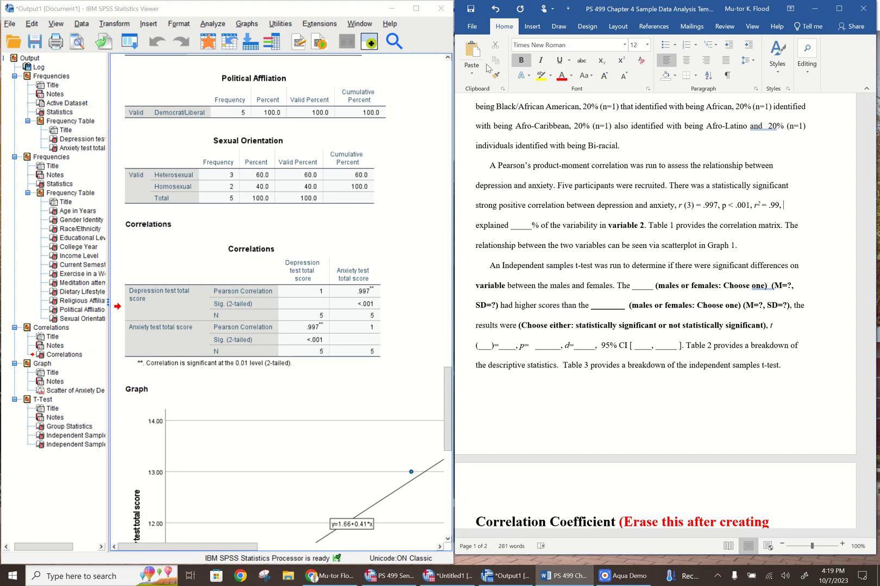
type("depression")
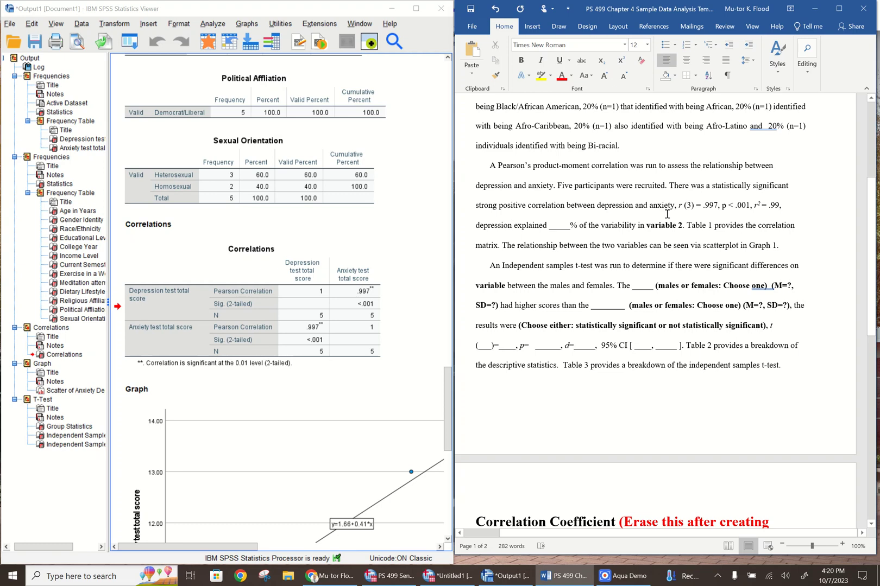
Replace the blank before "% of the variability" with 99
left_click(571, 226)
key("BackSpace")
key("BackSpace")
key("BackSpace")
key("BackSpace")
key("BackSpace")
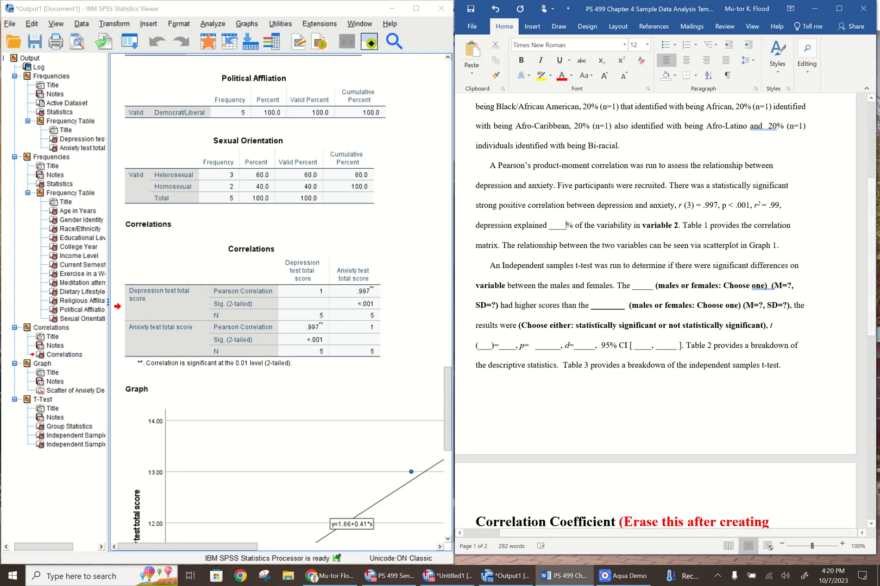
type("99")
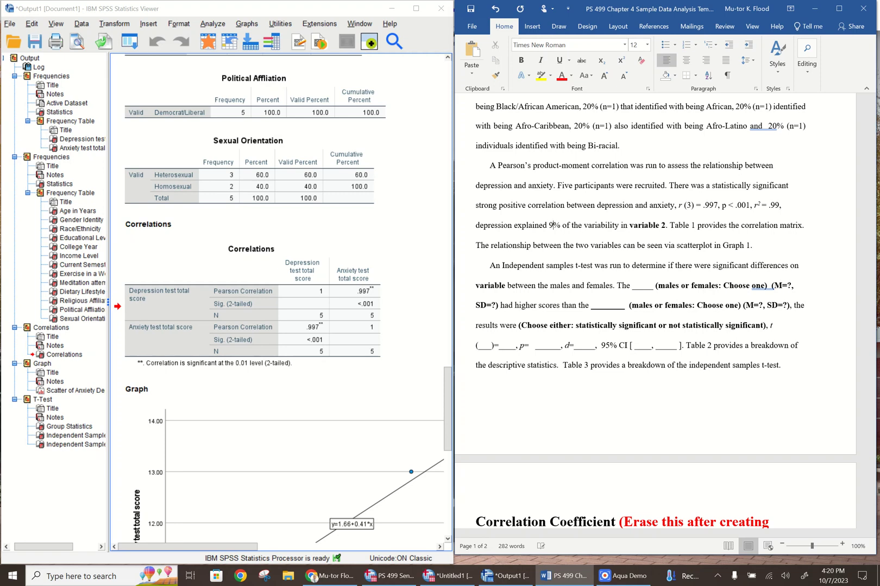
Replace the "variable 2" placeholder after "of the variability in" with non-bold "anxiety"
left_click(669, 227)
key("BackSpace")
key("BackSpace")
key("BackSpace")
key("BackSpace")
key("BackSpace")
key("BackSpace")
key("BackSpace")
key("BackSpace")
key("BackSpace")
key("BackSpace")
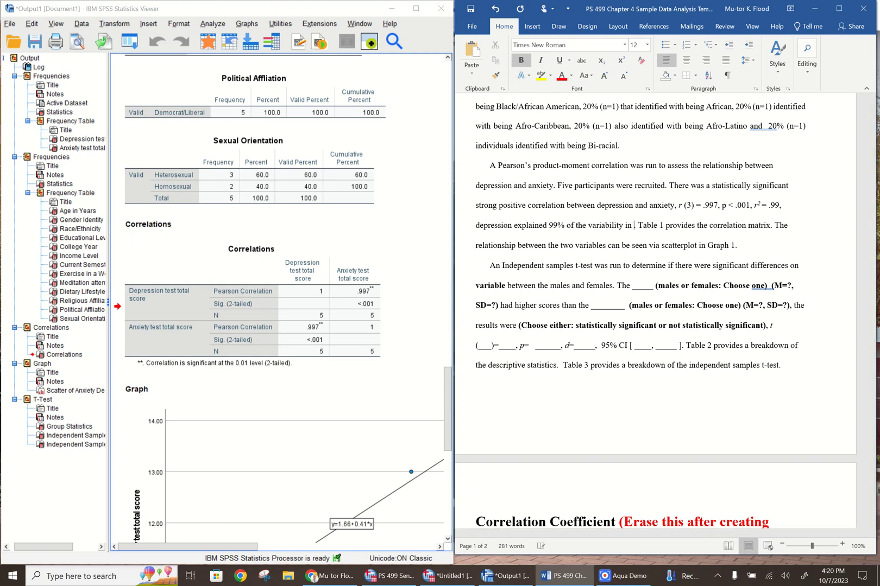
left_click(522, 60)
type("anxiety")
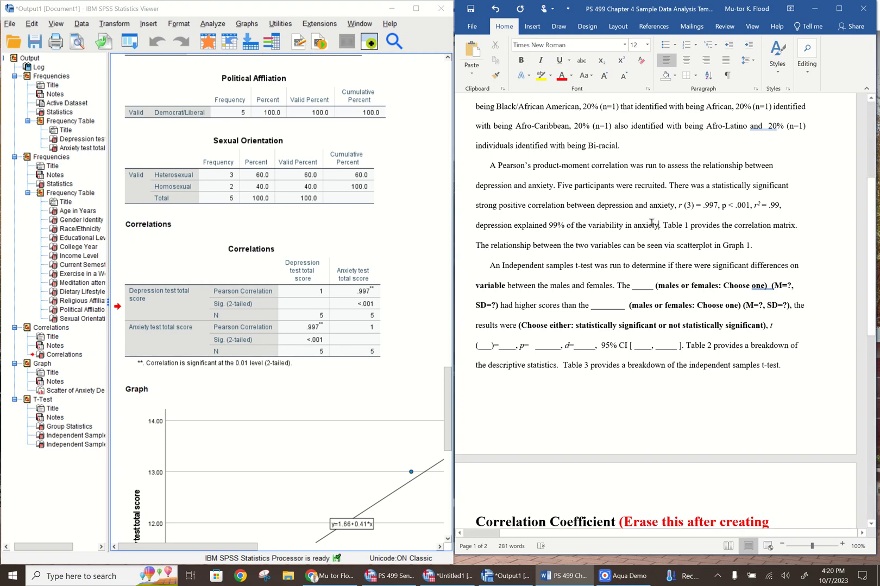
left_click_drag(664, 225, 787, 222)
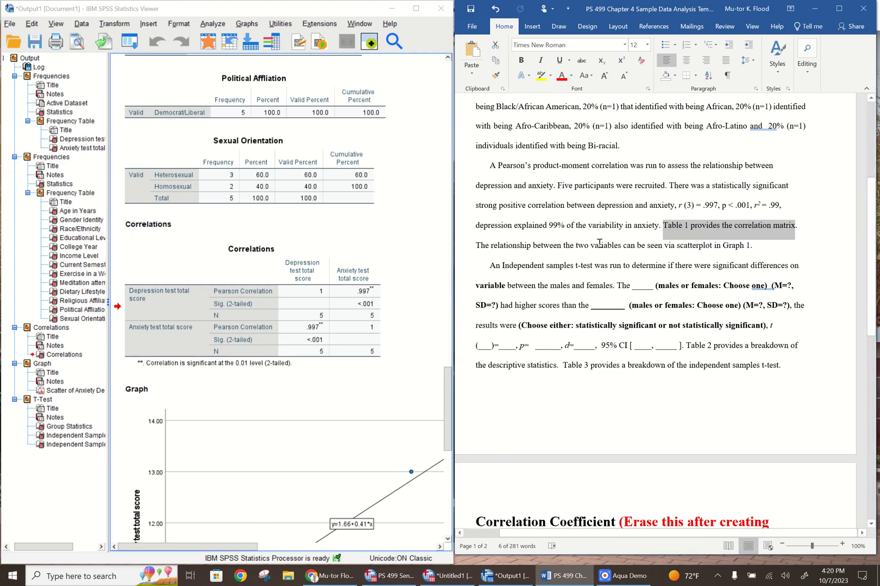
left_click_drag(753, 249, 724, 247)
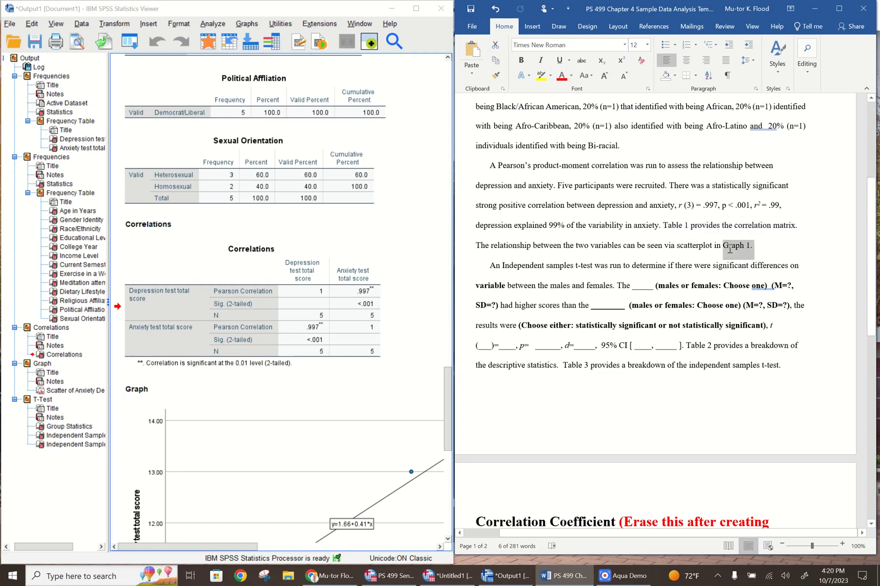
left_click(824, 259)
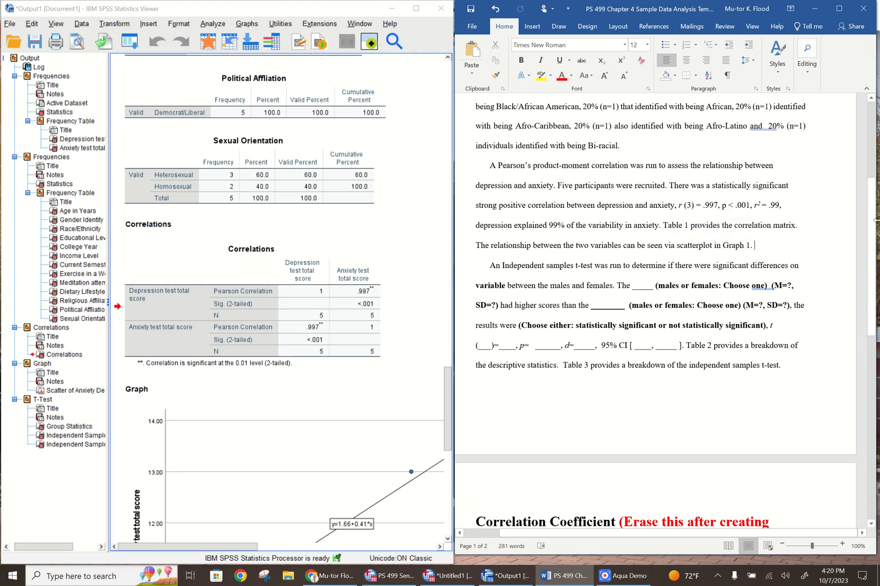
Change "on" to "in" after "significant differences" in the independent samples t-test paragraph
left_click_drag(871, 219, 849, 274)
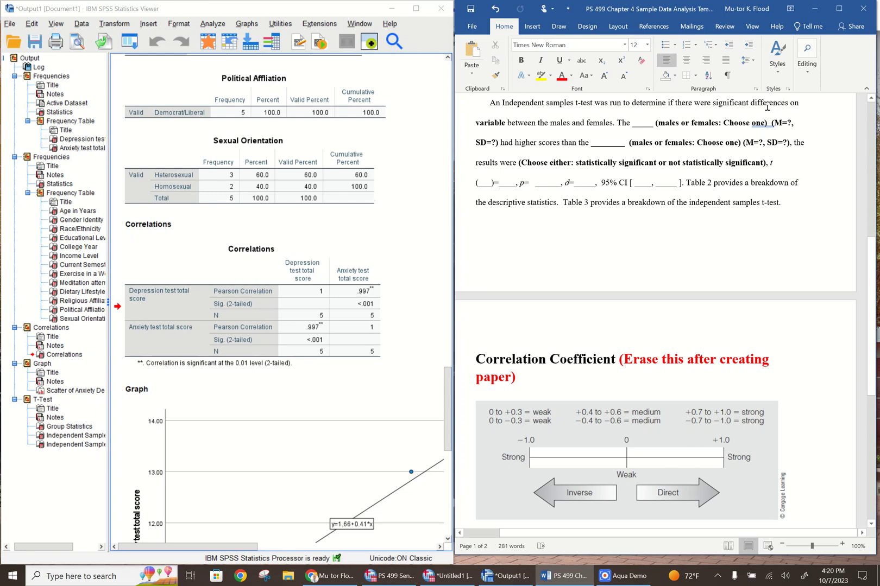
left_click(505, 123)
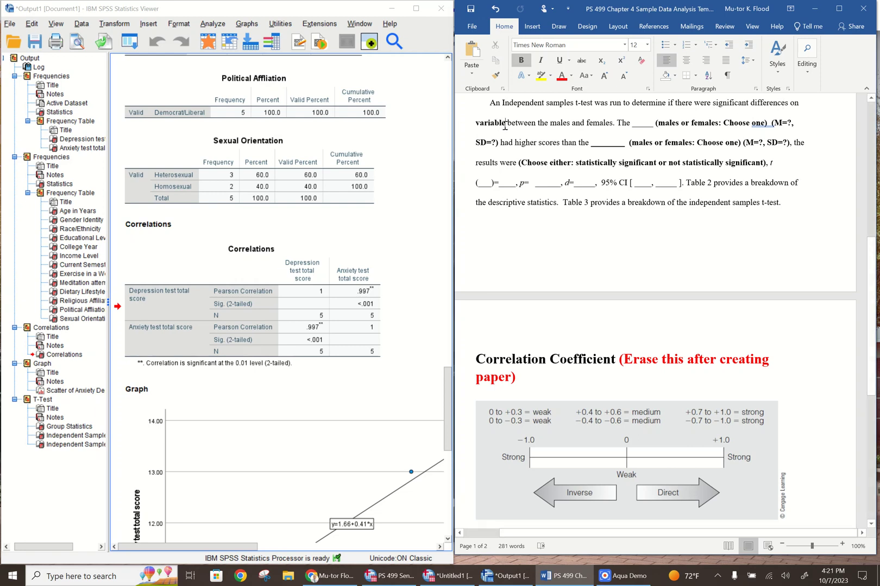
left_click(800, 104)
key("BackSpace")
key("BackSpace")
type("in")
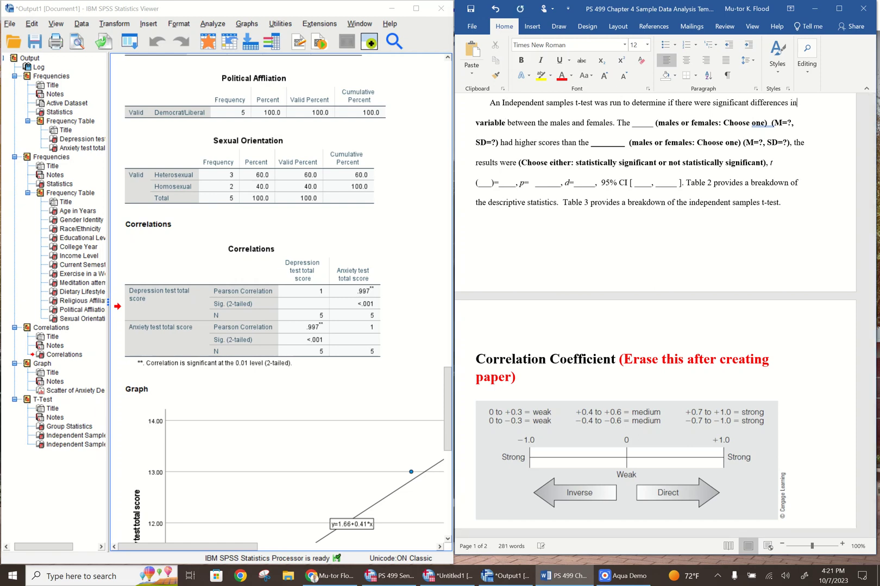
Delete the "variable" placeholder before "between the males and females" and start entering the dependent variable's name in its place
left_click(504, 123)
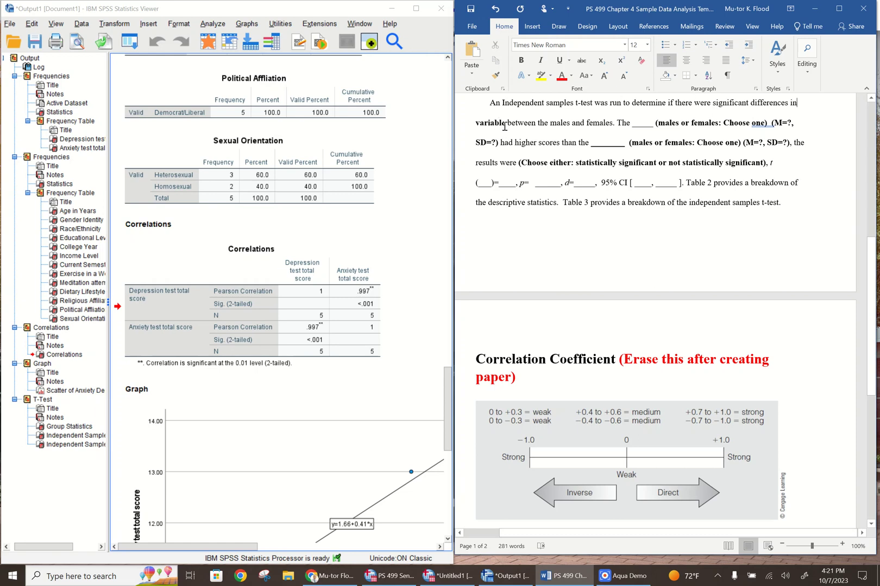
key("BackSpace")
key("BackSpace")
key("BackSpace")
key("BackSpace")
key("BackSpace")
key("BackSpace")
key("BackSpace")
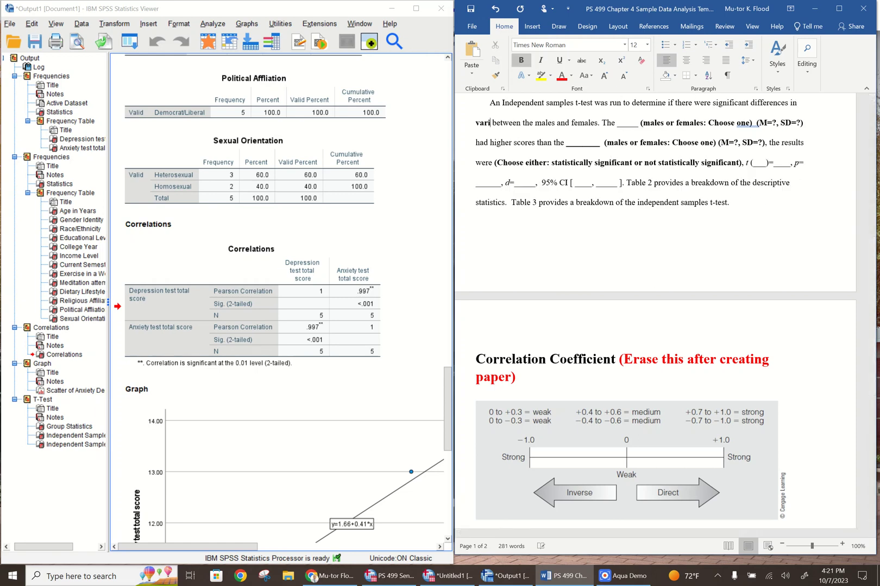
key("BackSpace")
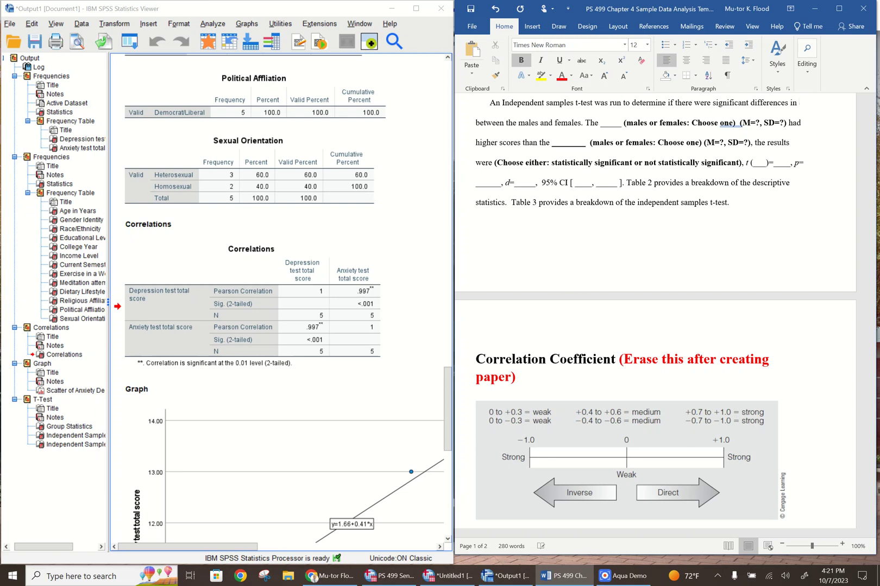
type("dep")
key("BackSpace")
key("BackSpace")
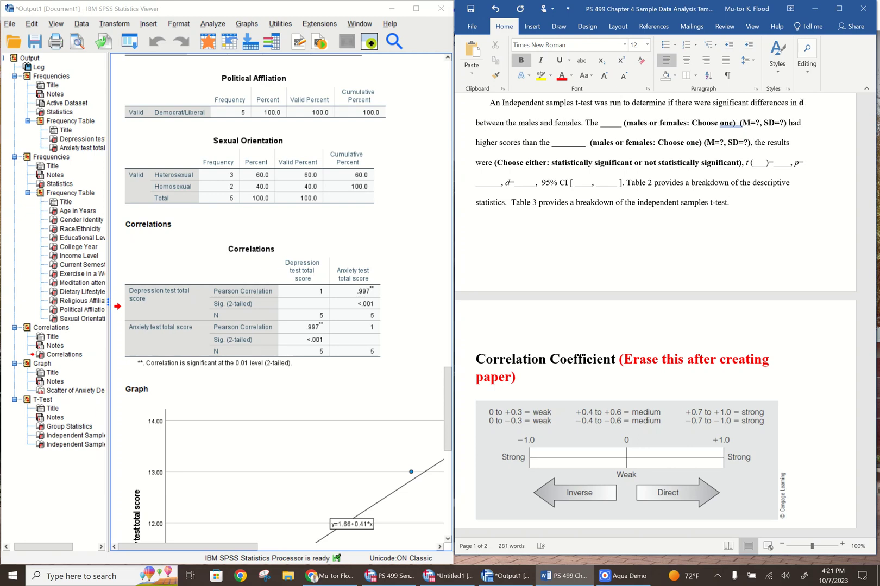
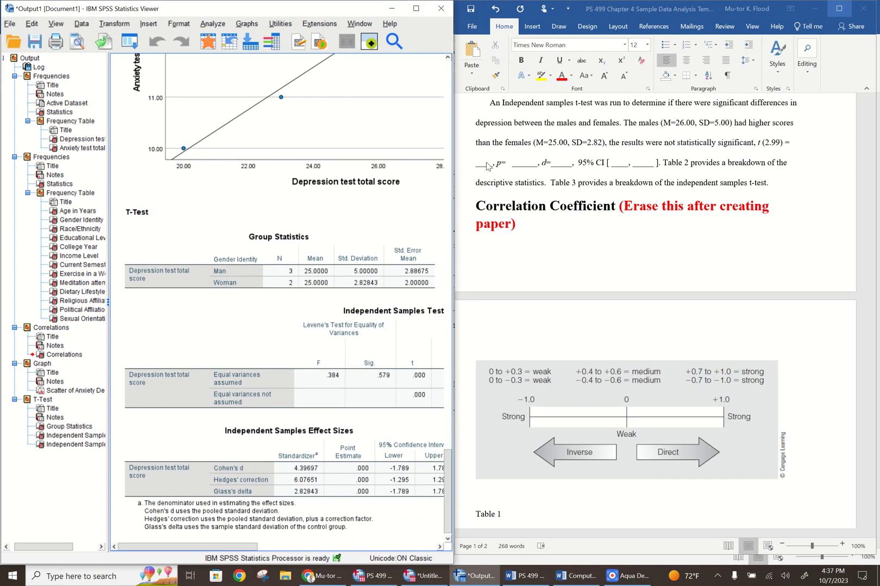
Replace the blank after "t (2.99) =" in the independent samples t-test paragraph with .000
left_click(491, 164)
key("BackSpace")
key("BackSpace")
key("BackSpace")
key("BackSpace")
key("BackSpace")
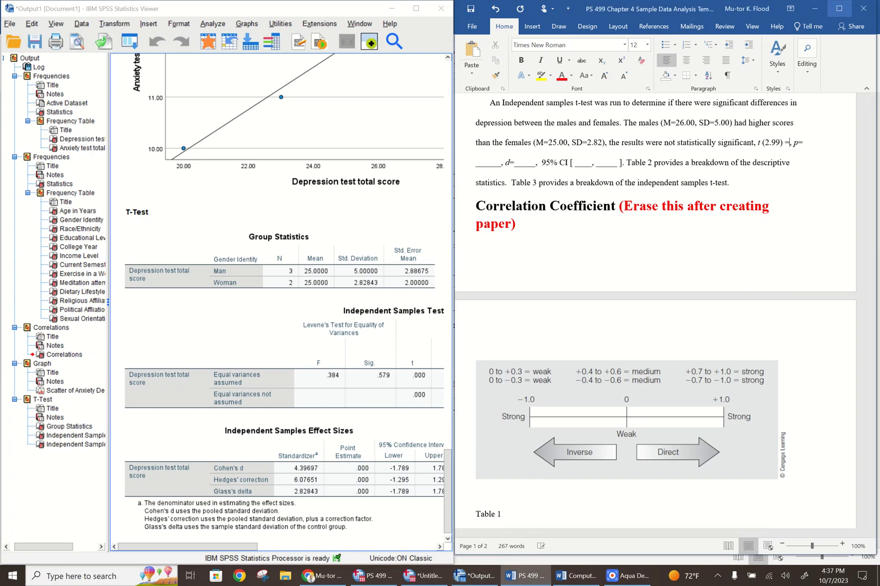
type(".000, p=")
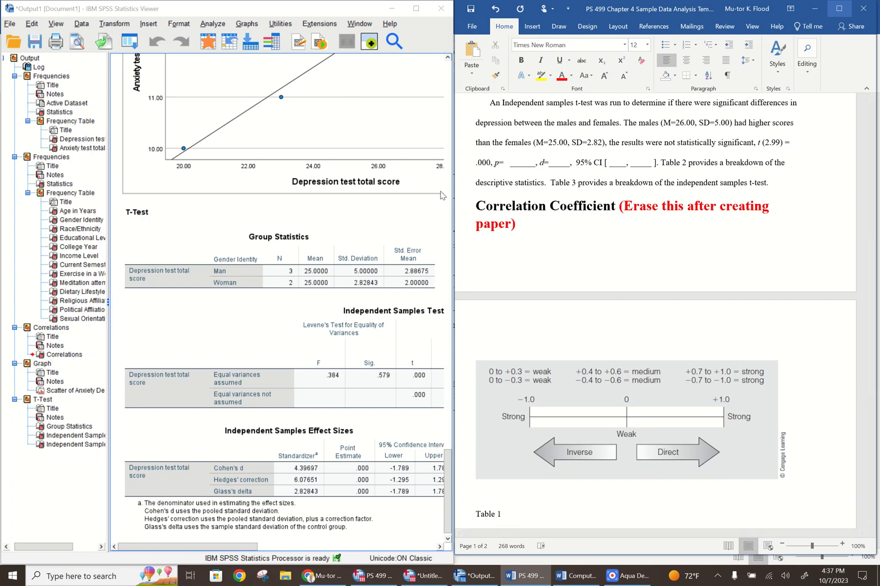
Check the two-sided significance in the full SPSS t-test output and replace the blank after "p=" with 1.000
left_click(417, 9)
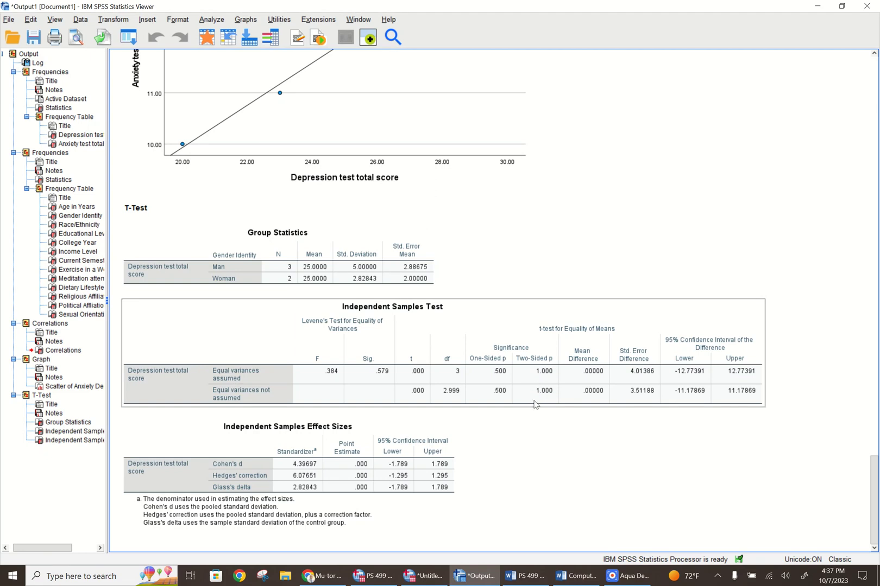
left_click(842, 6)
left_click(537, 167)
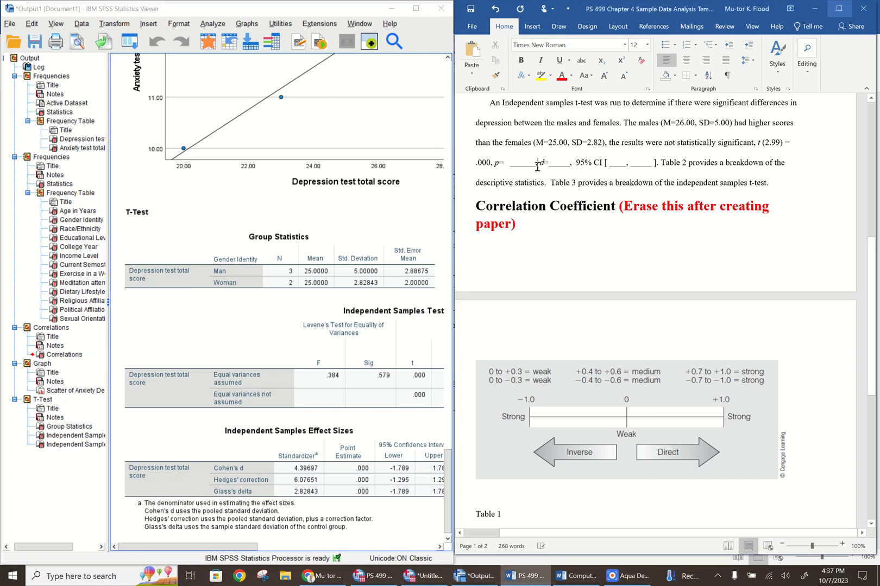
key("BackSpace")
key("BackSpace")
key("BackSpace")
key("BackSpace")
key("BackSpace")
key("BackSpace")
key("BackSpace")
key("BackSpace")
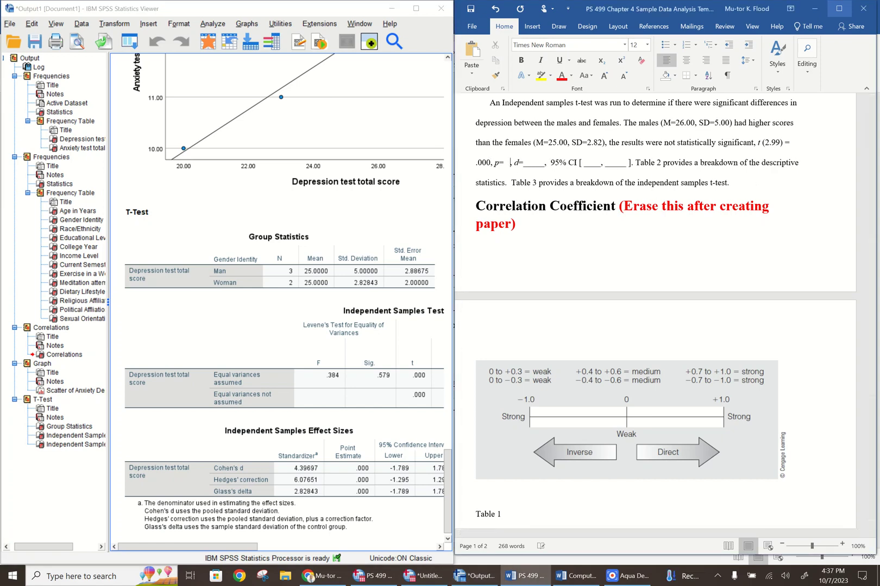
key("BackSpace")
type("1.000")
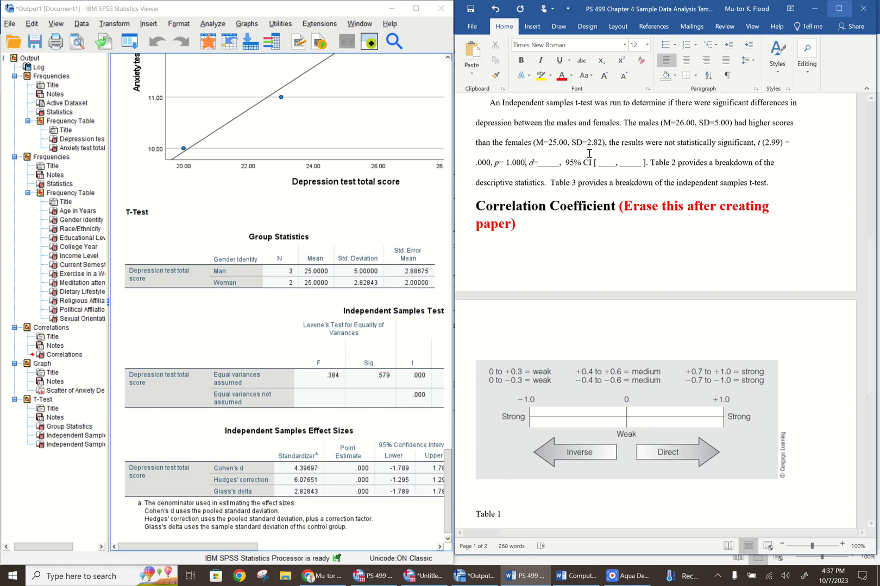
Look up Cohen's d in the SPSS effect sizes table and replace the blank after "d=" with .000
left_click_drag(530, 165, 551, 169)
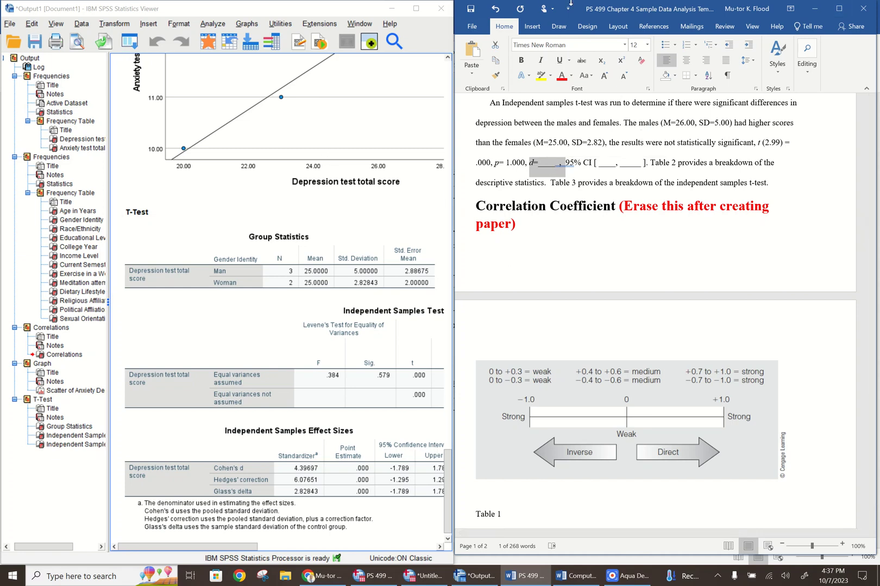
left_click(416, 8)
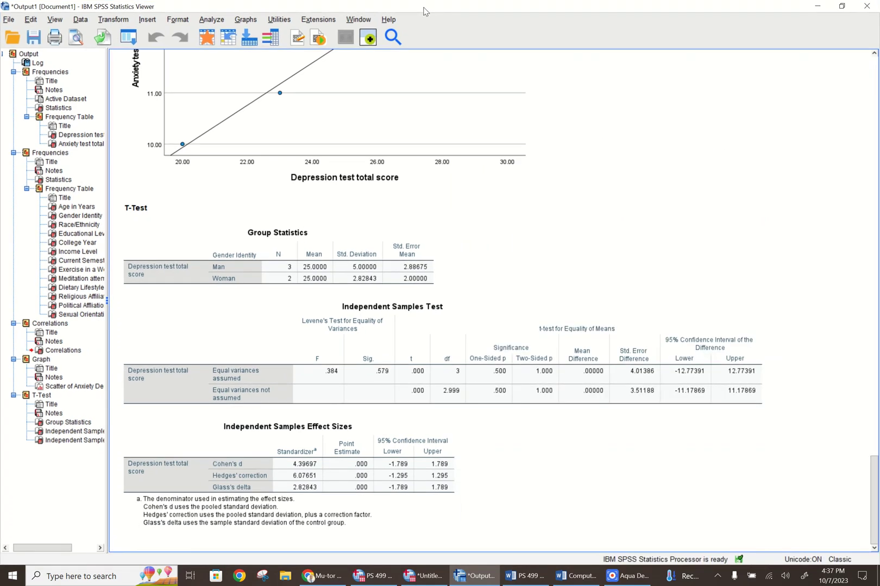
left_click(159, 472)
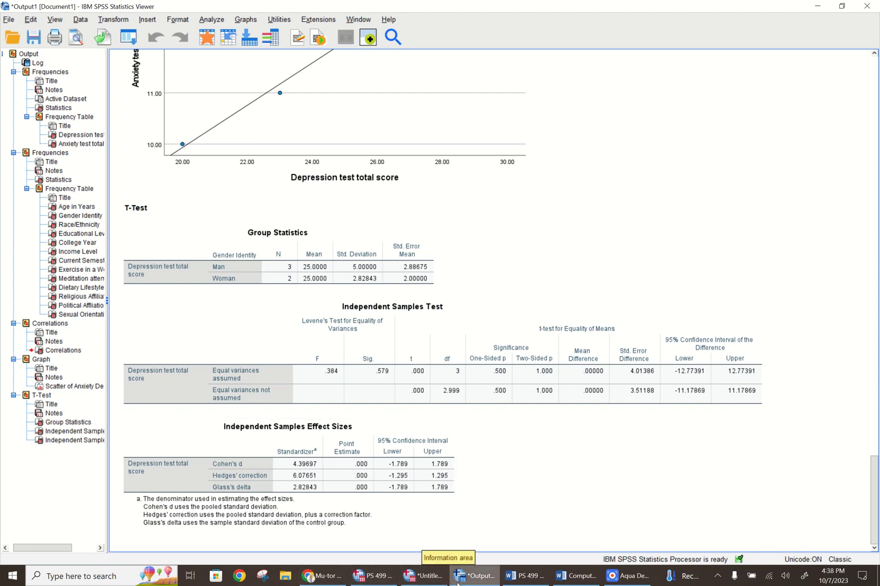
left_click(842, 5)
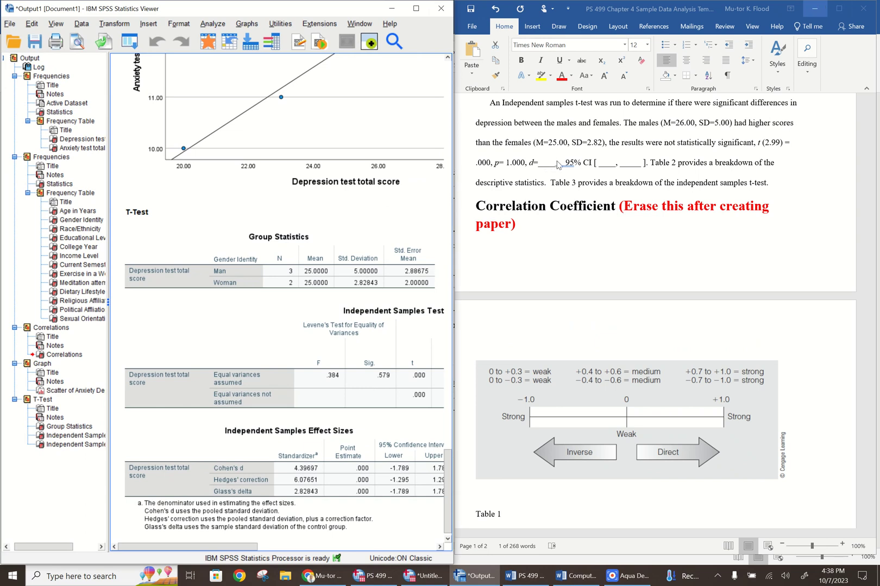
left_click(557, 164)
left_click(541, 165)
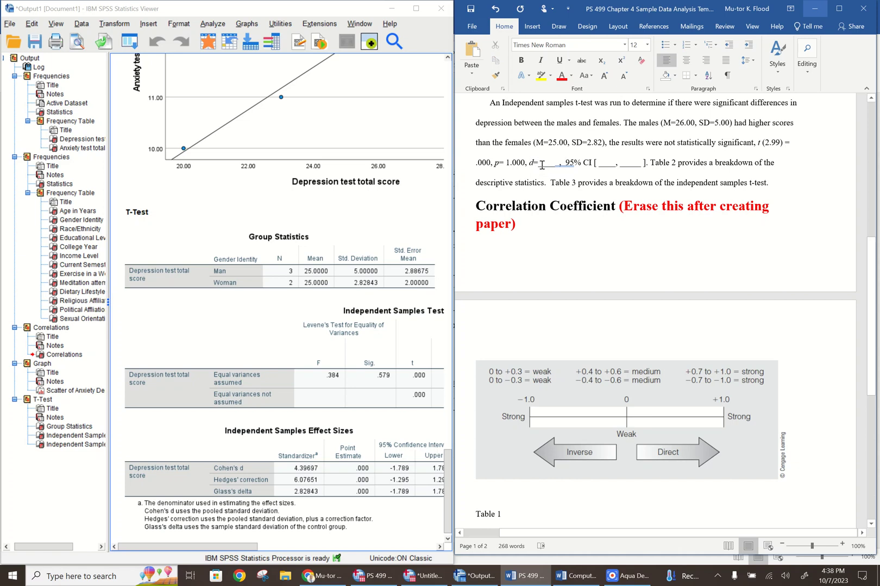
type(".000")
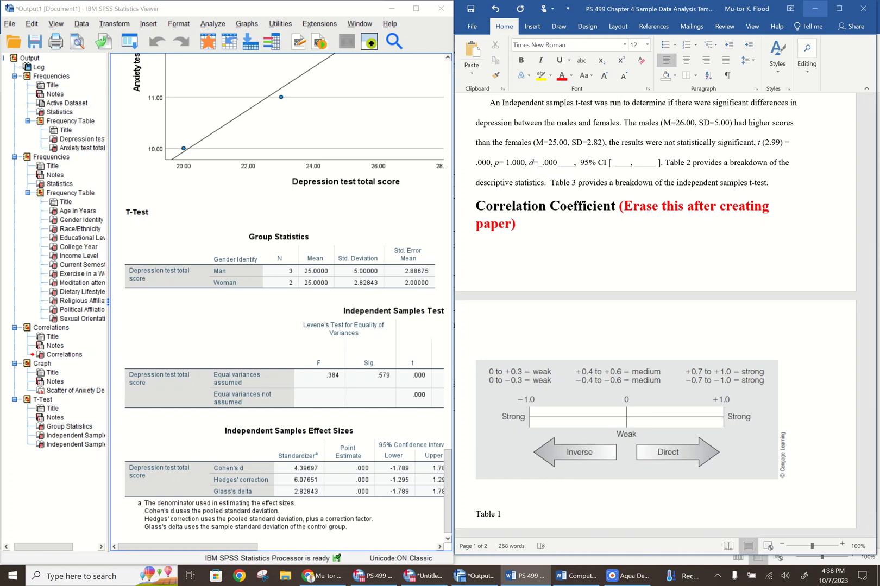
key("BackSpace")
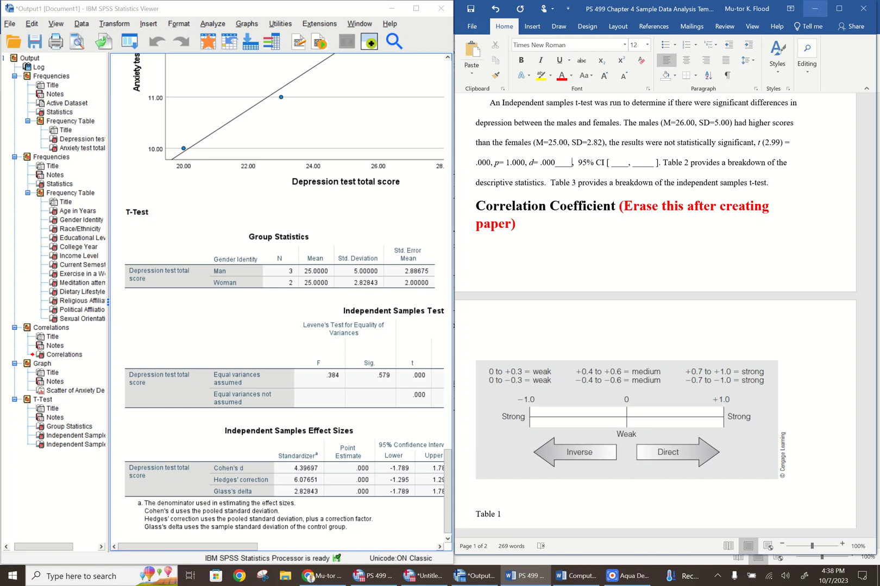
key("Delete")
key("Delete")
key("Delete")
key("Delete")
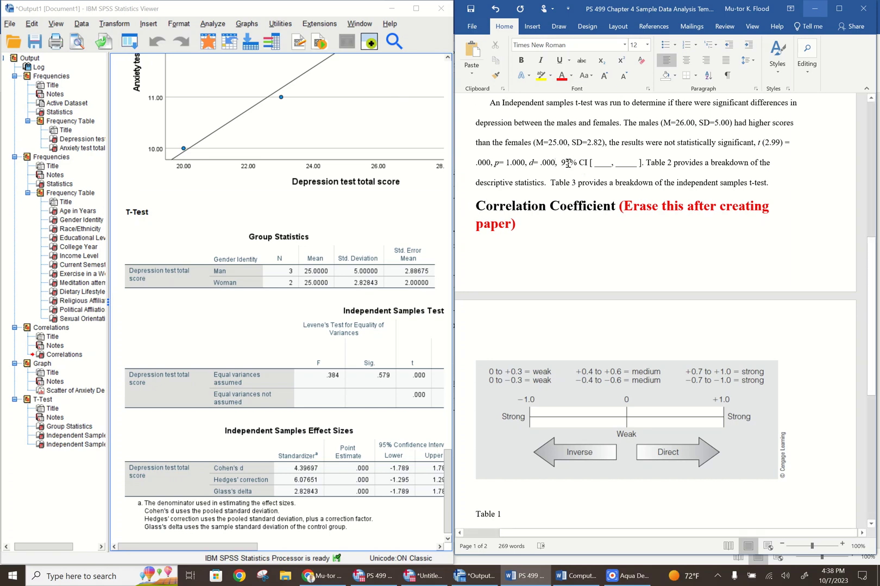
Find the 95% confidence interval of the difference for unequal variances in SPSS and enter -11.17 as the lower limit in the Word paragraph's CI brackets
left_click_drag(645, 164, 589, 169)
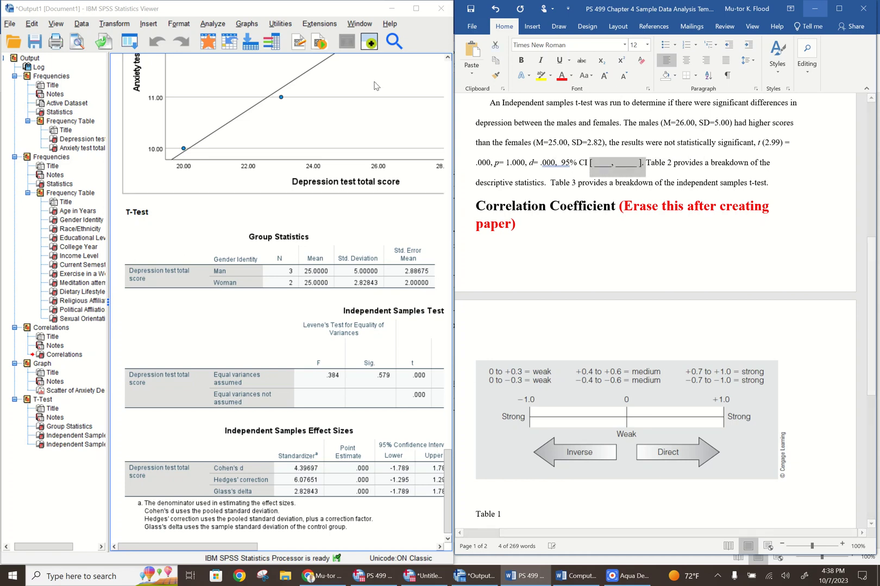
left_click(344, 5)
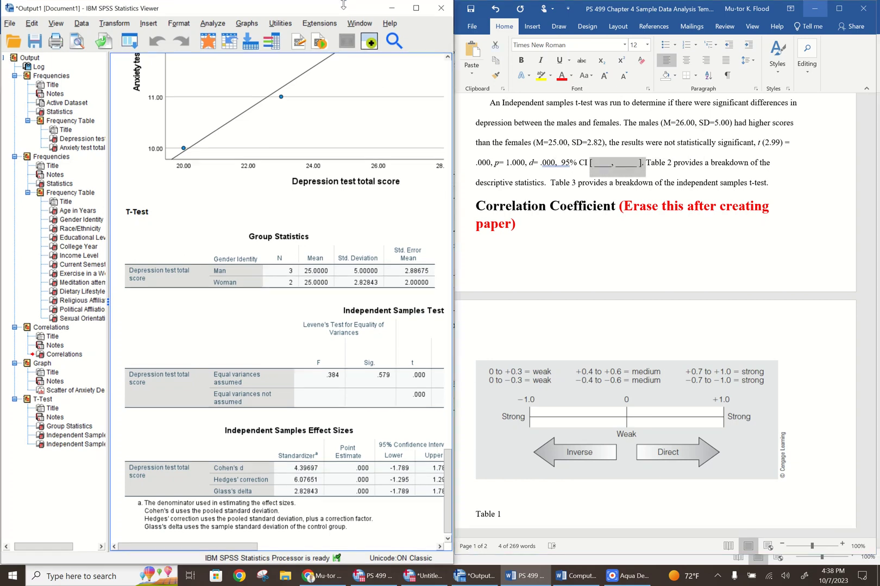
left_click(416, 8)
left_click(417, 312)
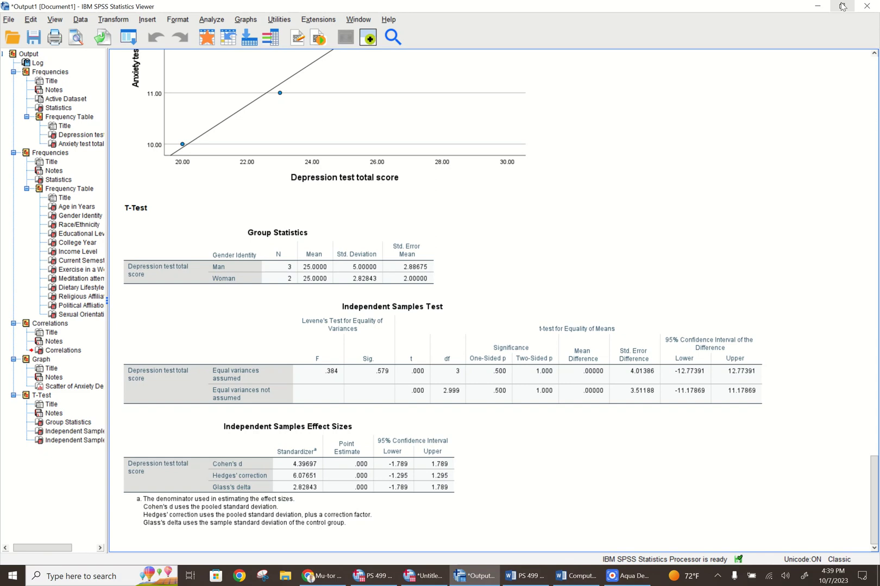
left_click(842, 6)
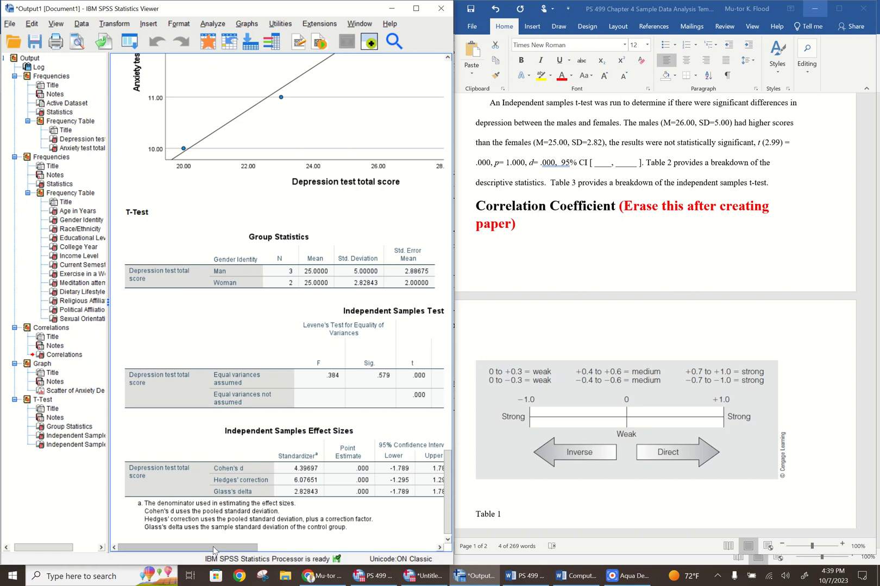
left_click_drag(214, 550, 395, 551)
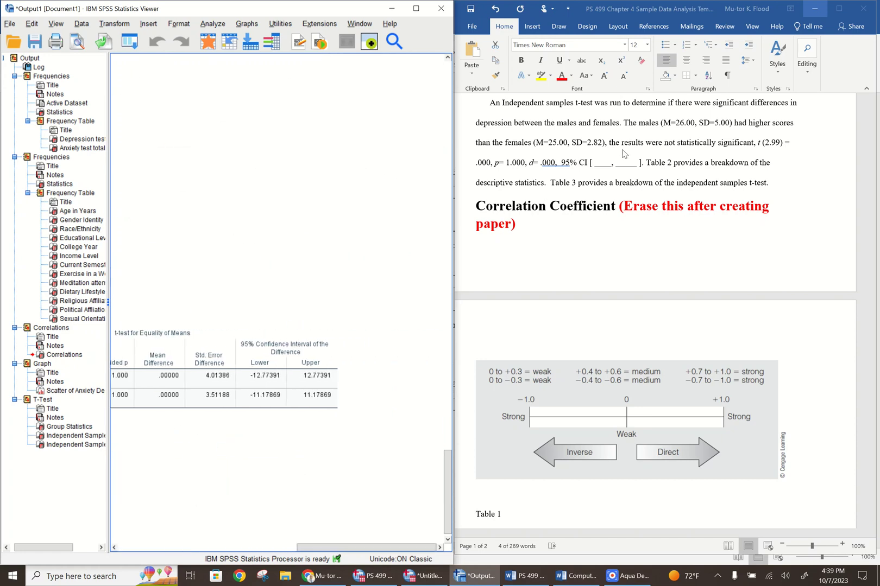
left_click(611, 167)
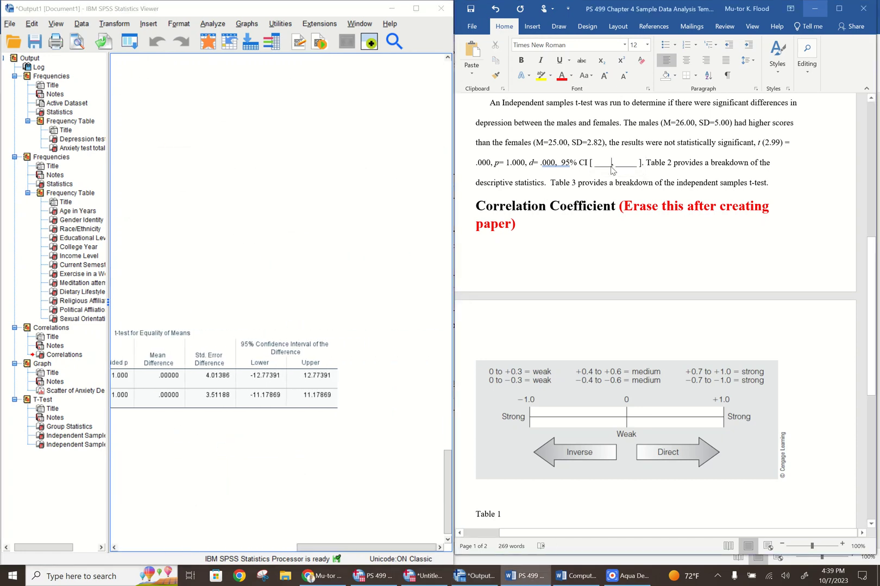
key("BackSpace")
key("BackSpace")
key("BackSpace")
key("BackSpace")
key("BackSpace")
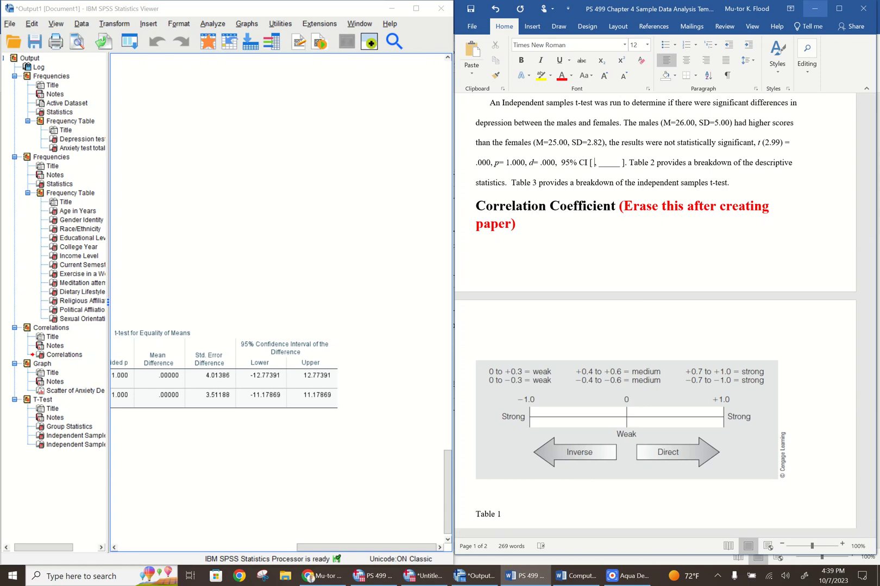
type("-11.")
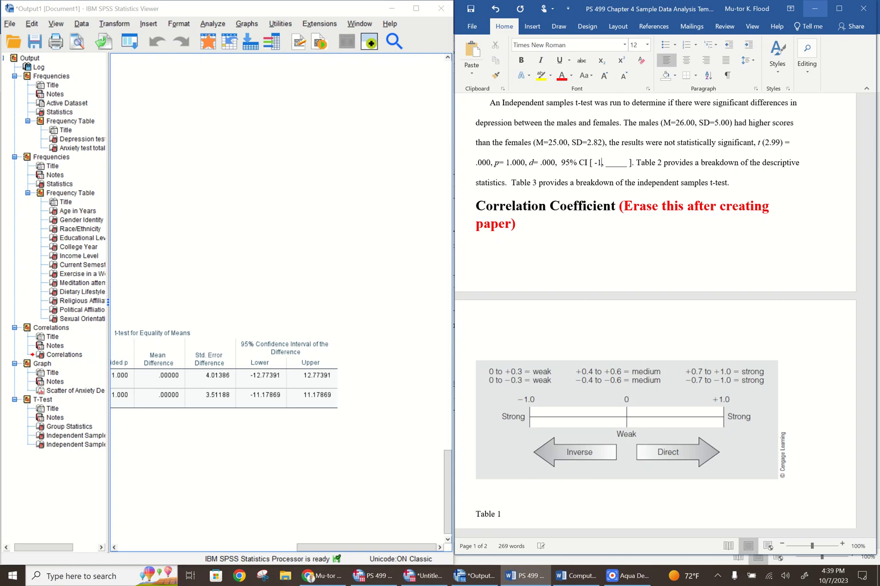
type("17")
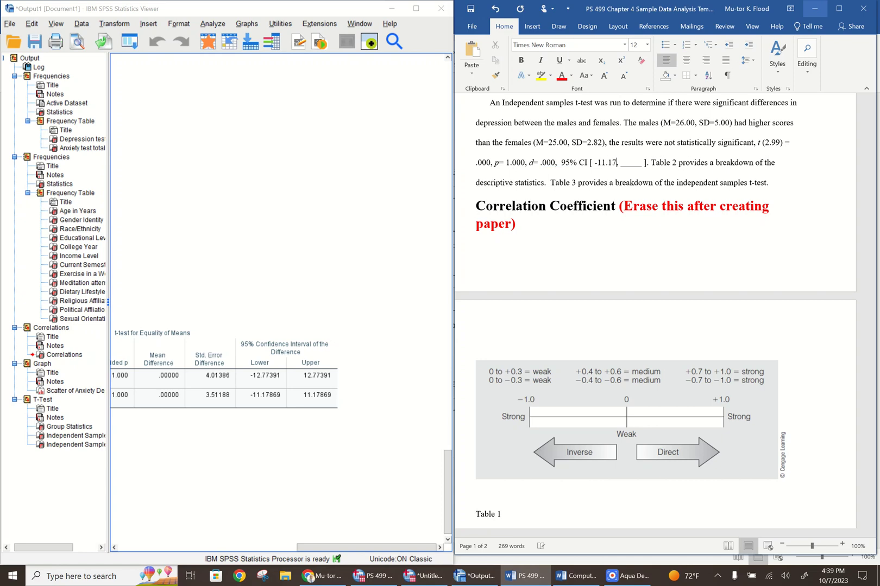
Replace the second blank in the 95% CI brackets with the upper limit 11.17
left_click(641, 165)
key("BackSpace")
key("BackSpace")
key("BackSpace")
key("BackSpace")
key("BackSpace")
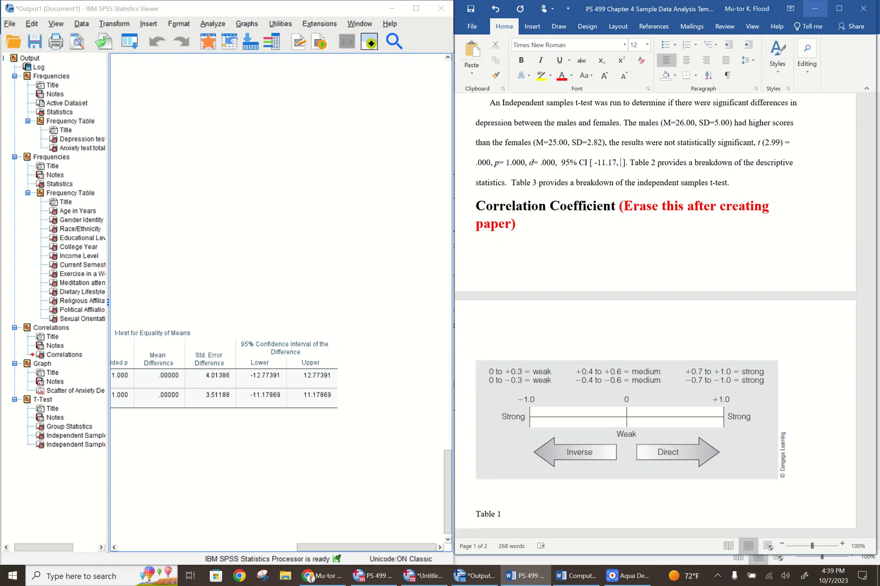
type("11")
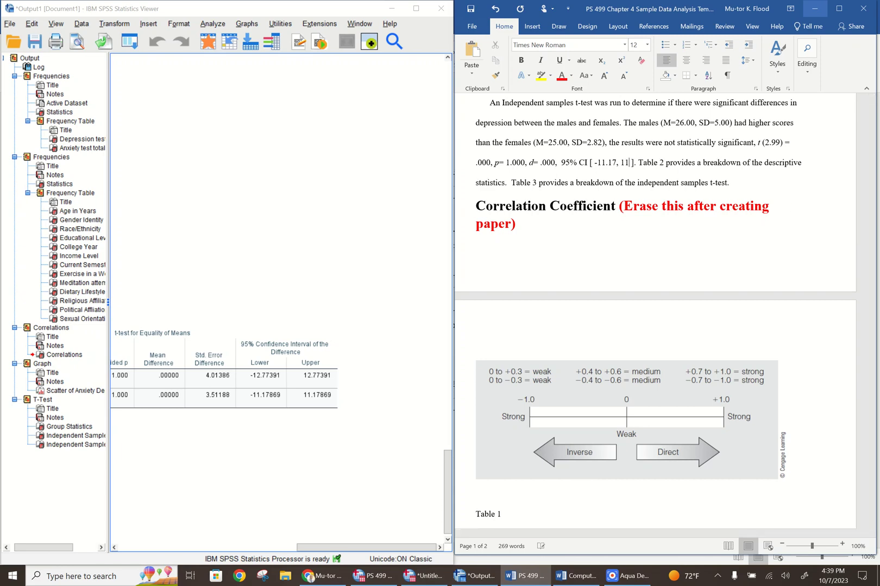
type(".17")
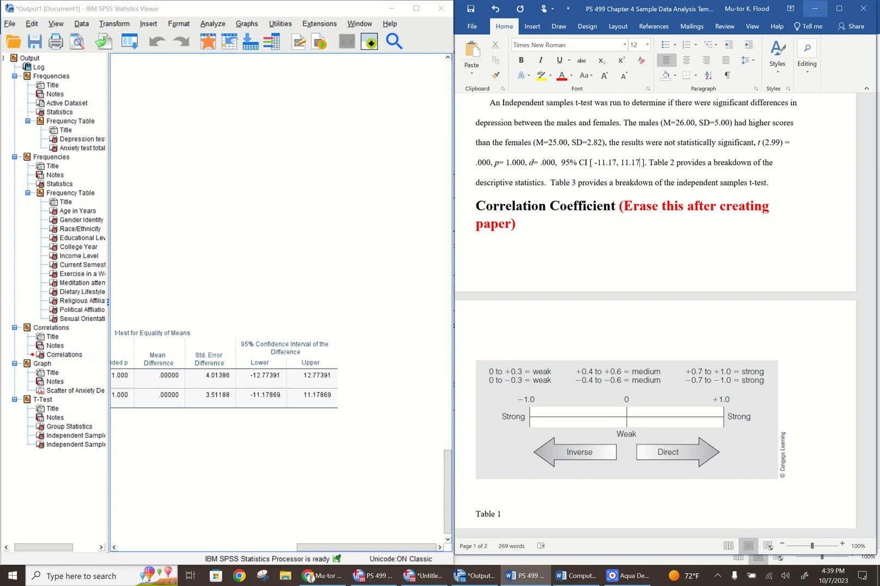
Delete the "Correlation Coefficient (Erase this after creating paper)" heading and the correlation strength picture below it
left_click(841, 8)
left_click_drag(874, 295, 851, 363)
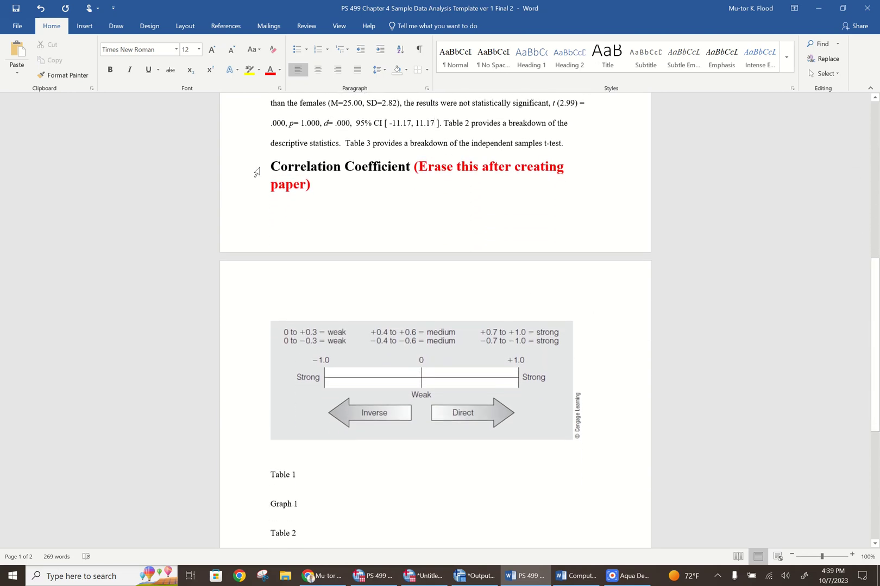
mouse_move(272, 168)
left_mouse_down()
mouse_move(308, 266)
mouse_move(304, 315)
left_mouse_up()
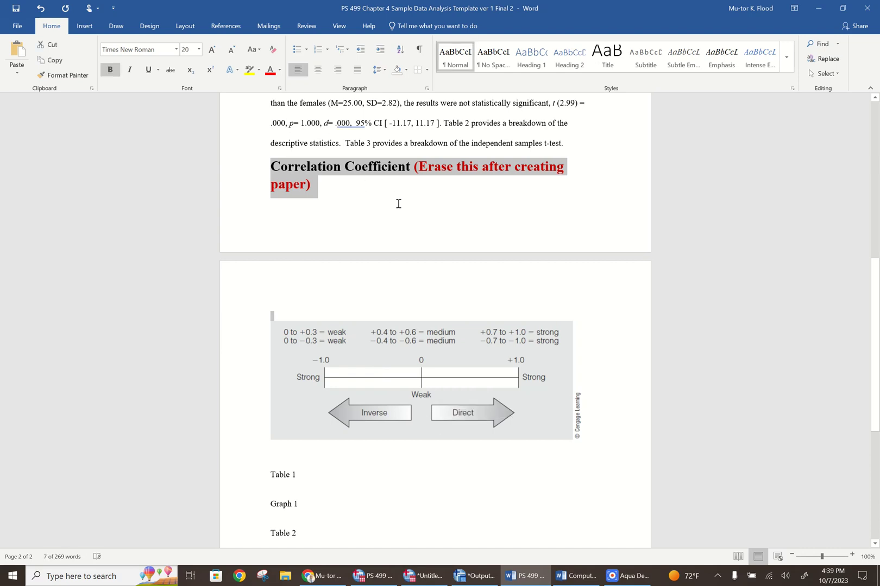
key("Delete")
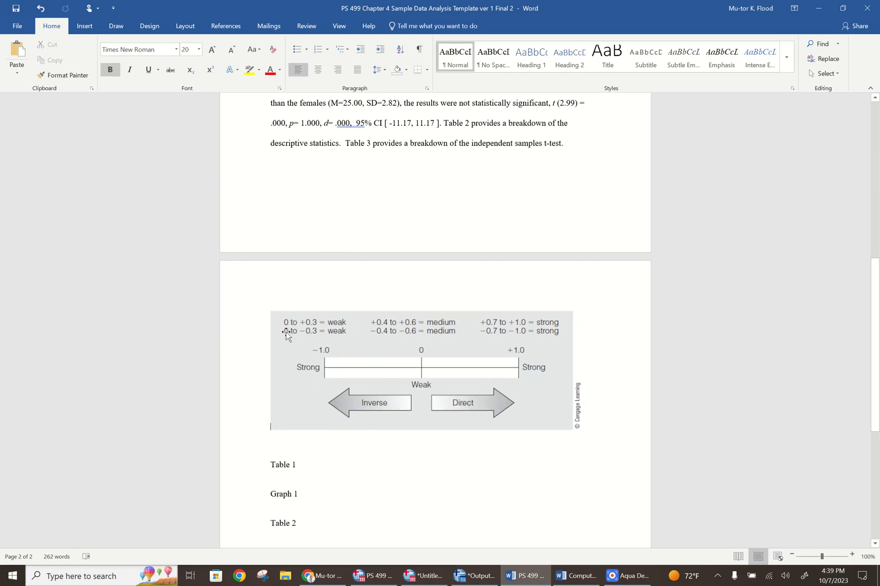
left_click(287, 347)
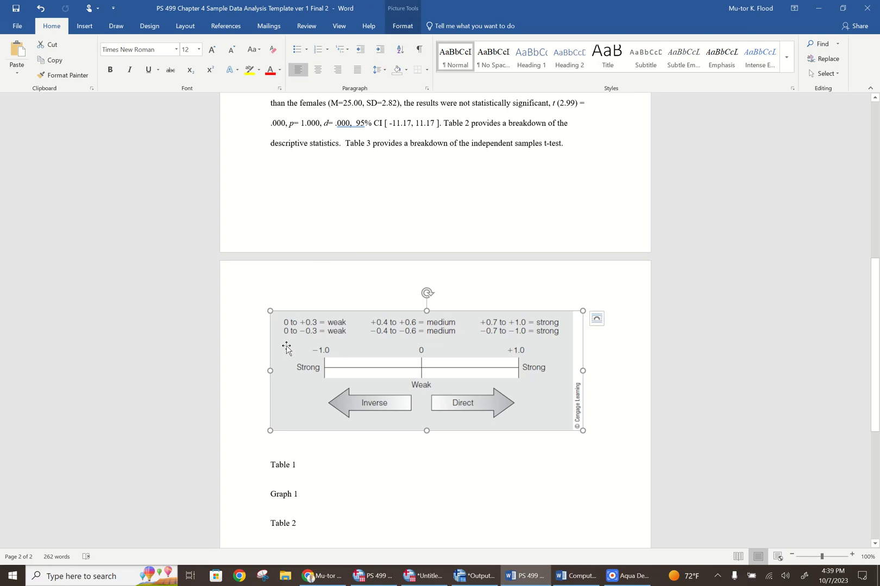
key("Delete")
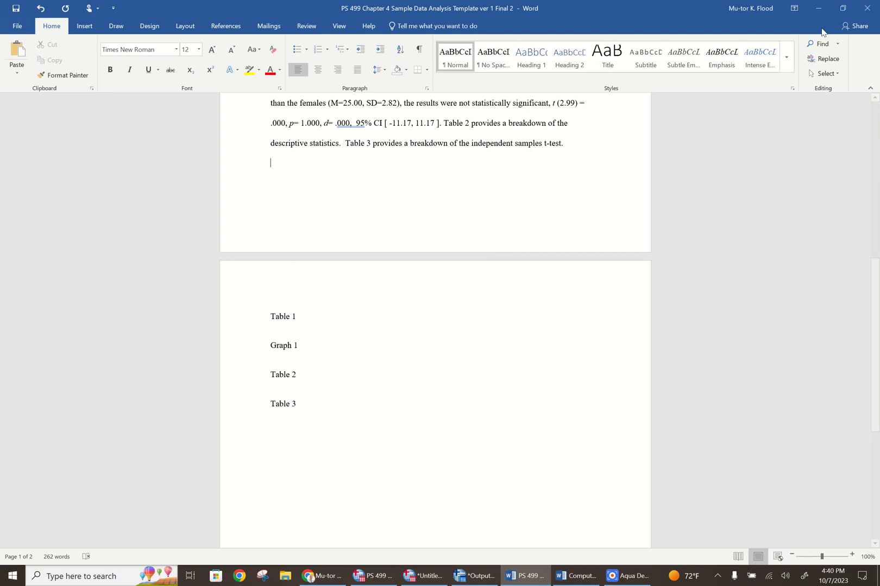
Remove the extra space between "and" and "20% (n=1)" in the ethnicity sentence of the participants paragraph
left_click_drag(875, 389, 876, 270)
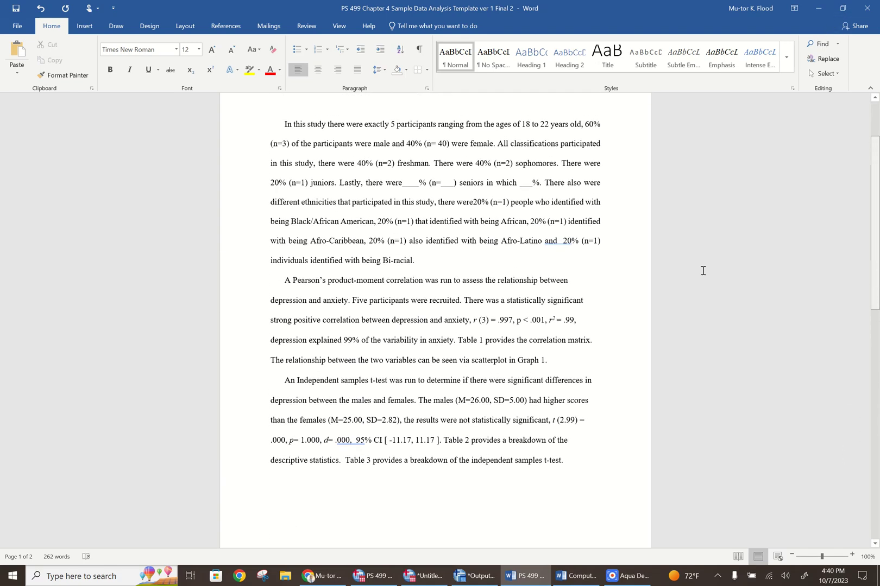
left_click(564, 244)
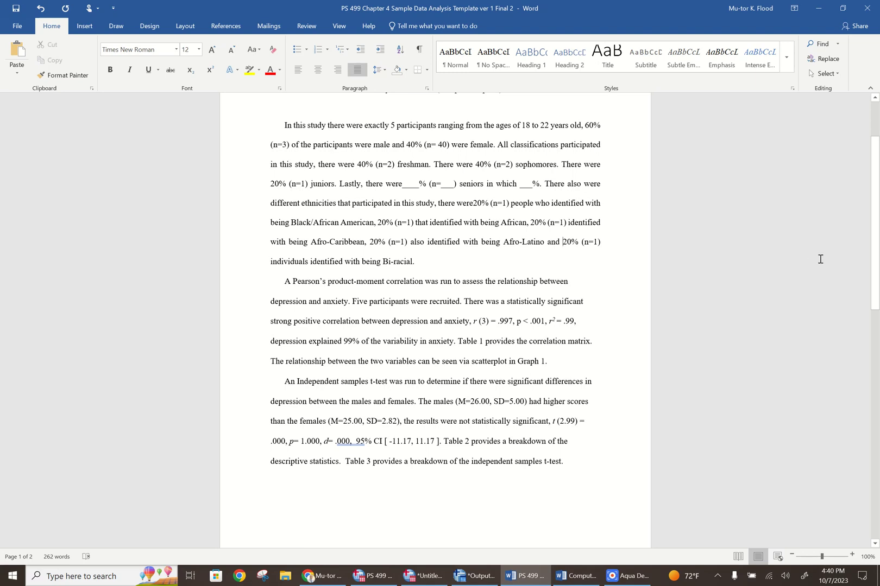
Show the document side by side with the SPSS output, with the Table 1, Graph 1, Table 2 and Table 3 placeholders in view
left_click_drag(875, 221, 878, 232)
scroll(869, 272, "down", 3)
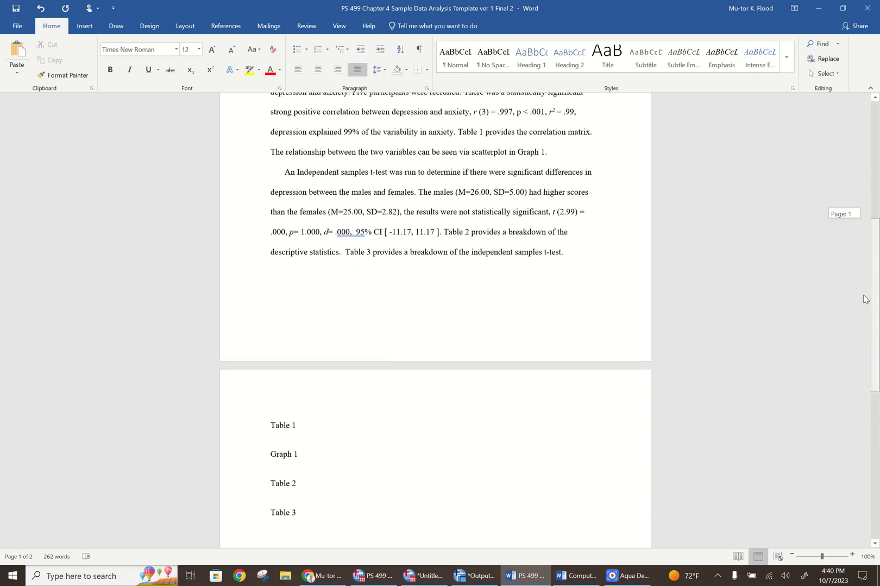
left_click(843, 9)
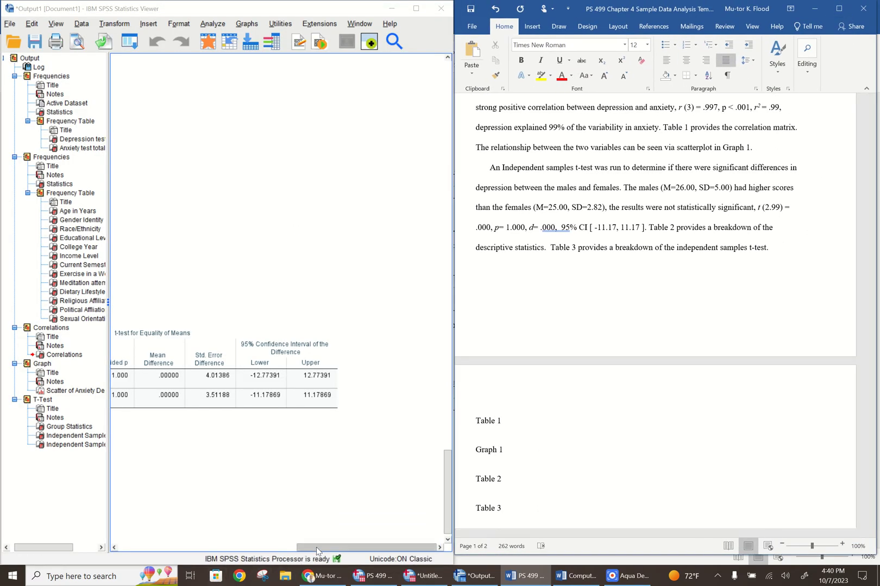
Copy the Correlations table for depression and anxiety test total scores from the SPSS output
left_click_drag(316, 547, 137, 547)
left_click(429, 454)
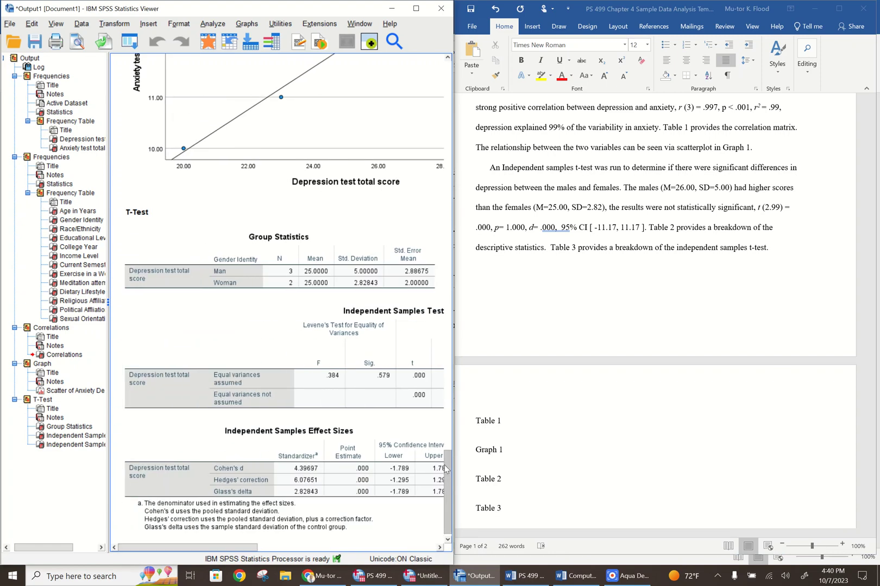
left_click_drag(445, 470, 450, 397)
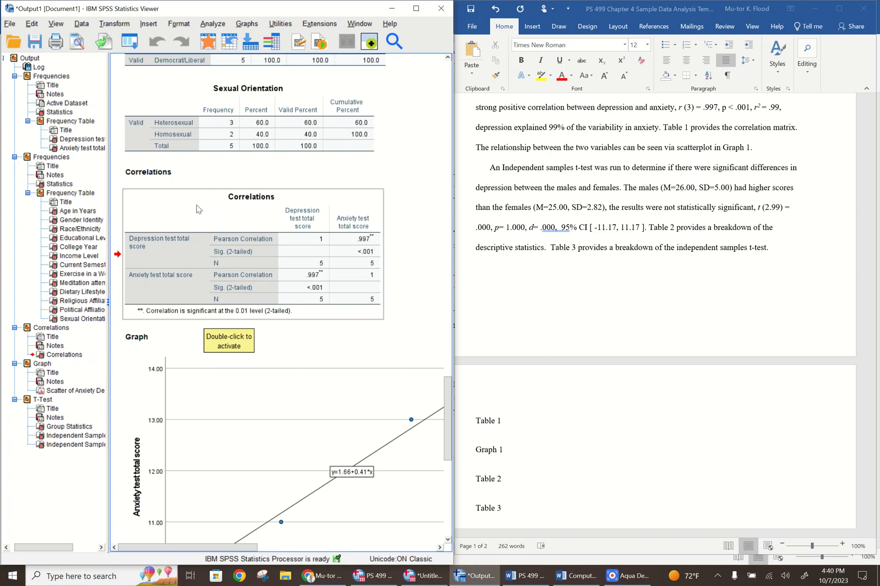
right_click(198, 210)
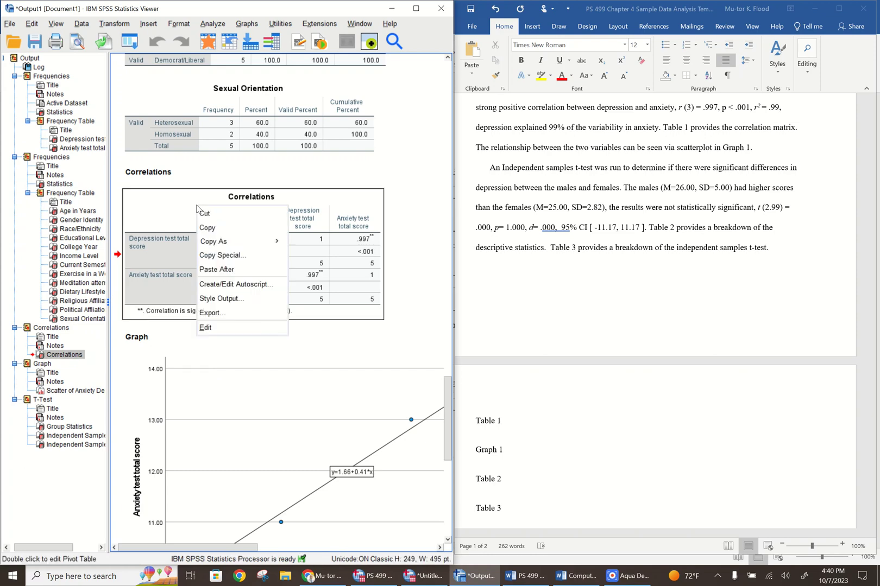
left_click(214, 228)
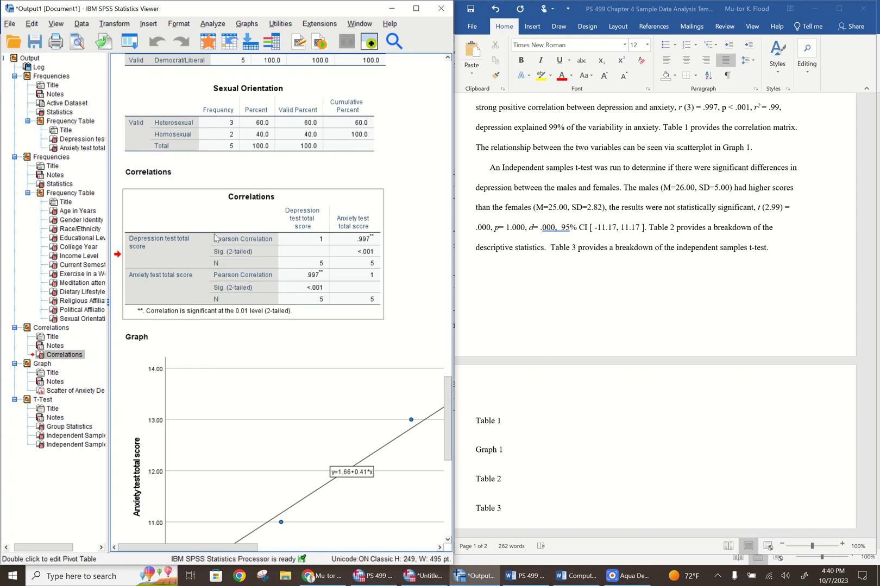
Paste the copied Correlations table on the line below the Table 1 heading in Word, keeping the source formatting
left_click(480, 437)
left_click(478, 436)
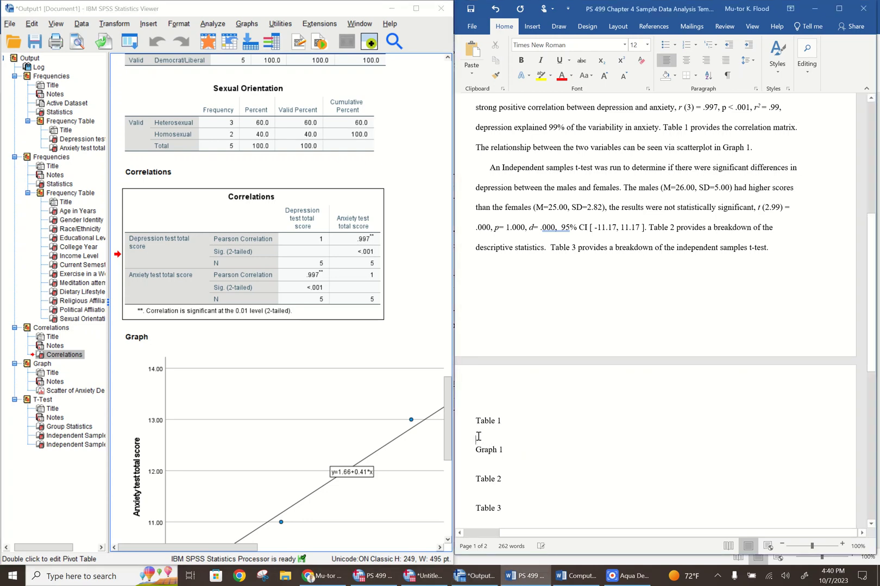
right_click(478, 437)
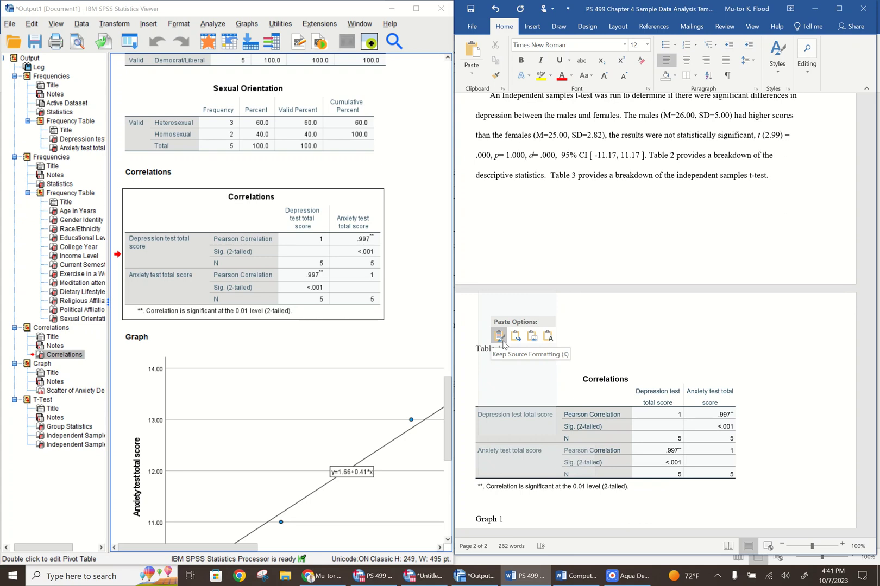
left_click(500, 338)
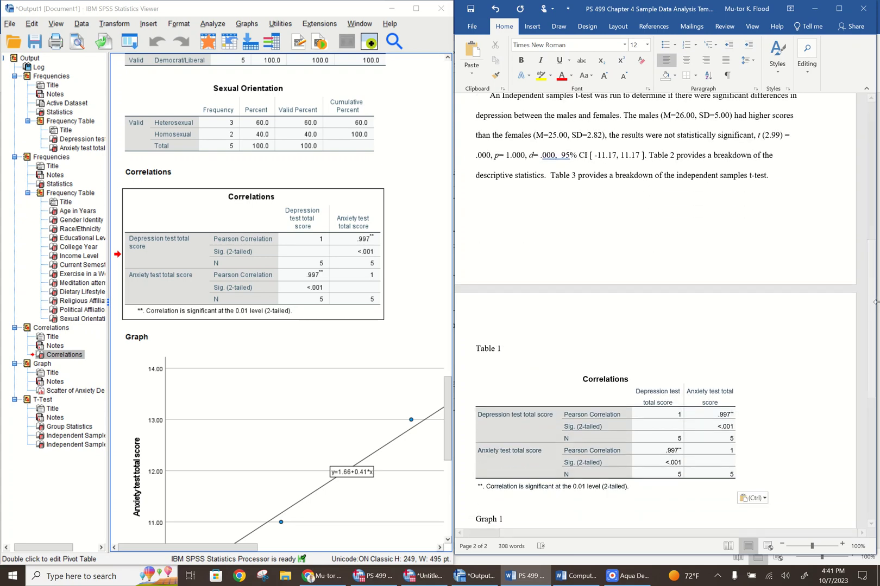
Check the sentence that refers to Graph 1 in the correlation paragraph and copy the anxiety-by-depression scatterplot from the SPSS output
scroll(858, 365, "down", 4)
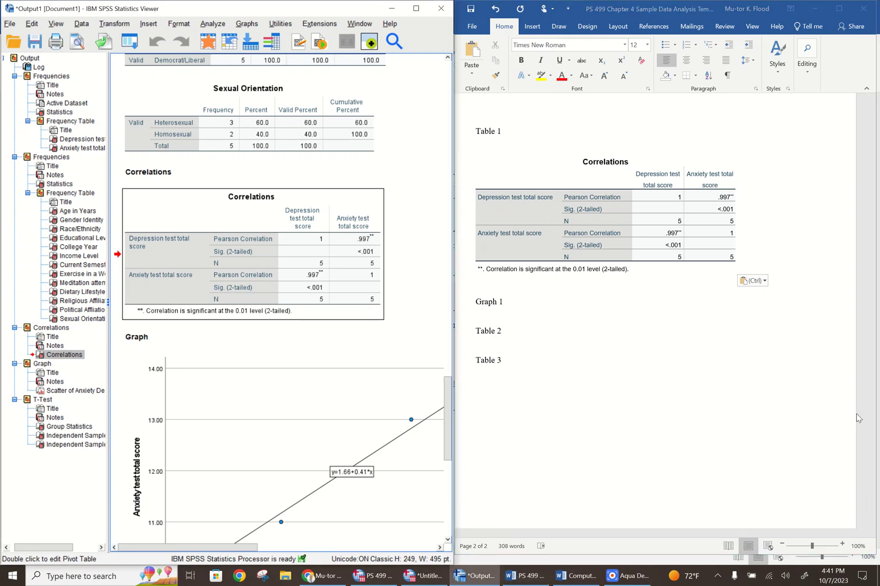
left_click_drag(875, 371, 878, 212)
left_click_drag(477, 290, 748, 292)
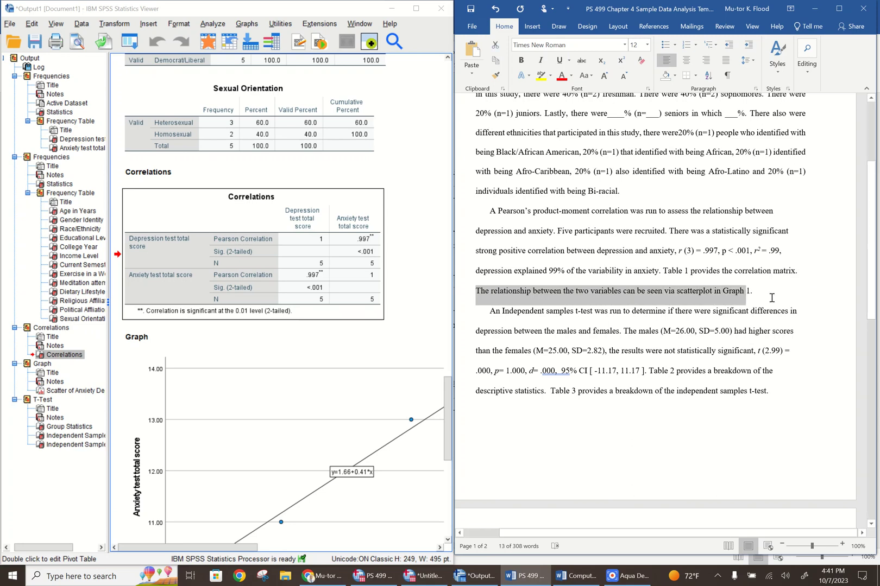
left_click(772, 297)
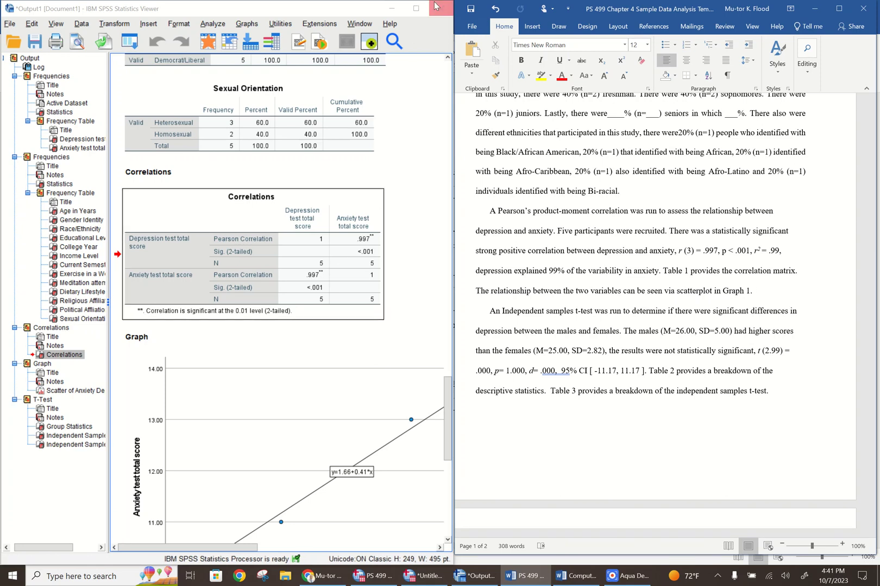
left_click(416, 8)
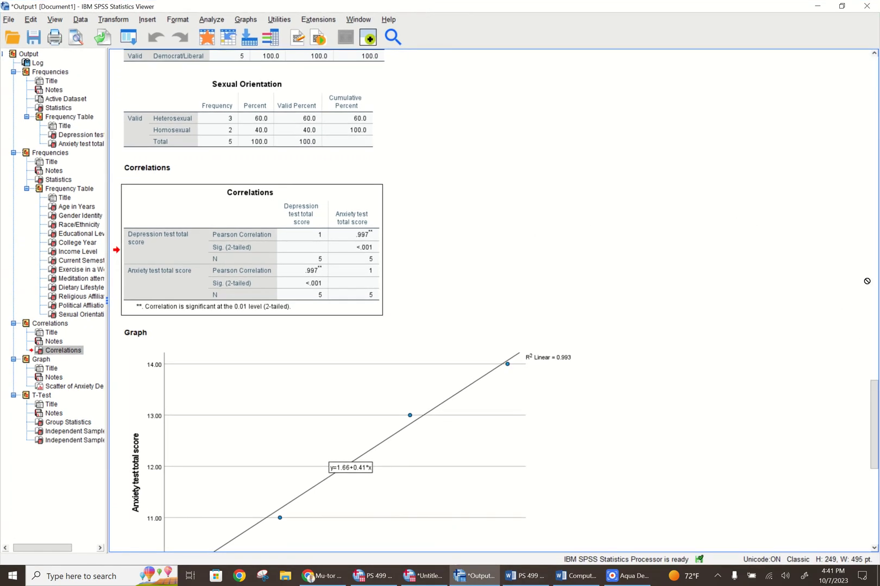
left_click_drag(874, 400, 872, 422)
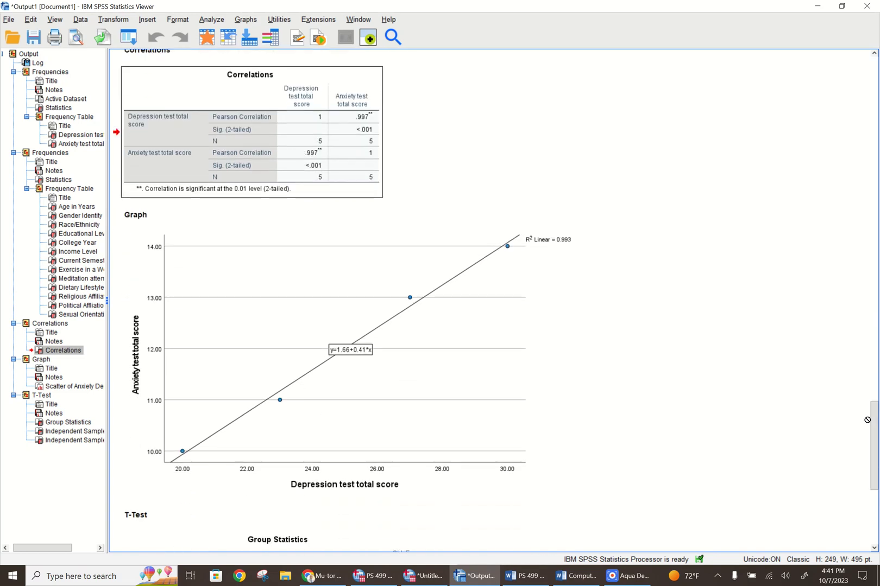
left_click(442, 347)
right_click(442, 346)
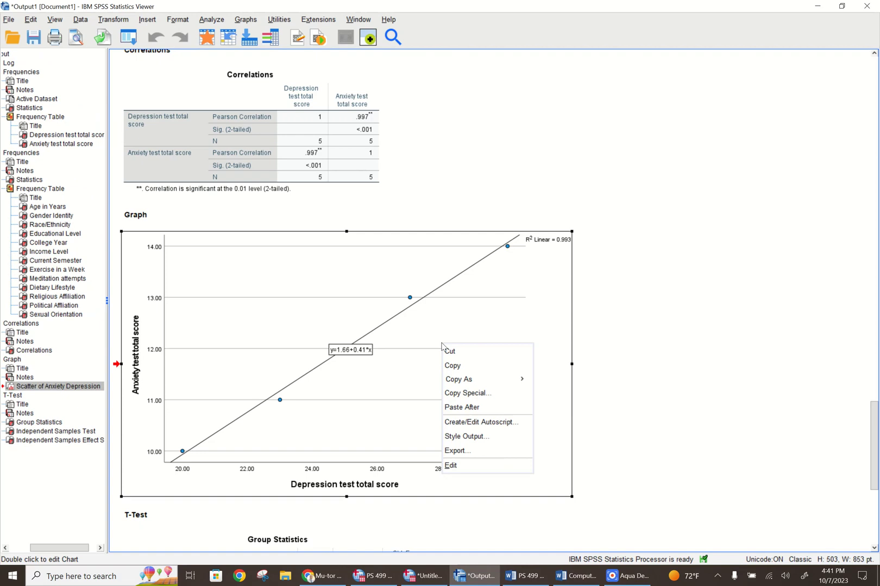
left_click(457, 366)
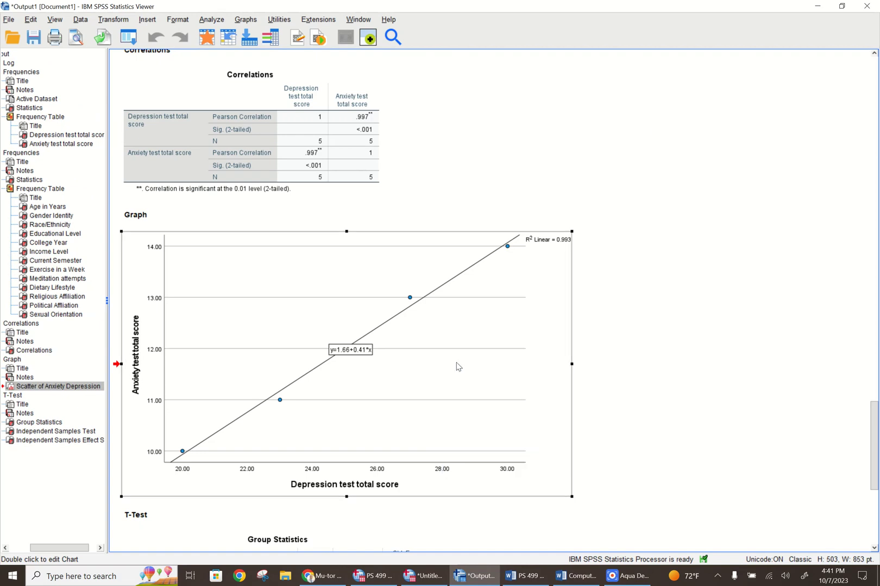
Paste the copied scatterplot on the line below the Graph 1 heading in Word, keeping the source formatting
left_click(841, 6)
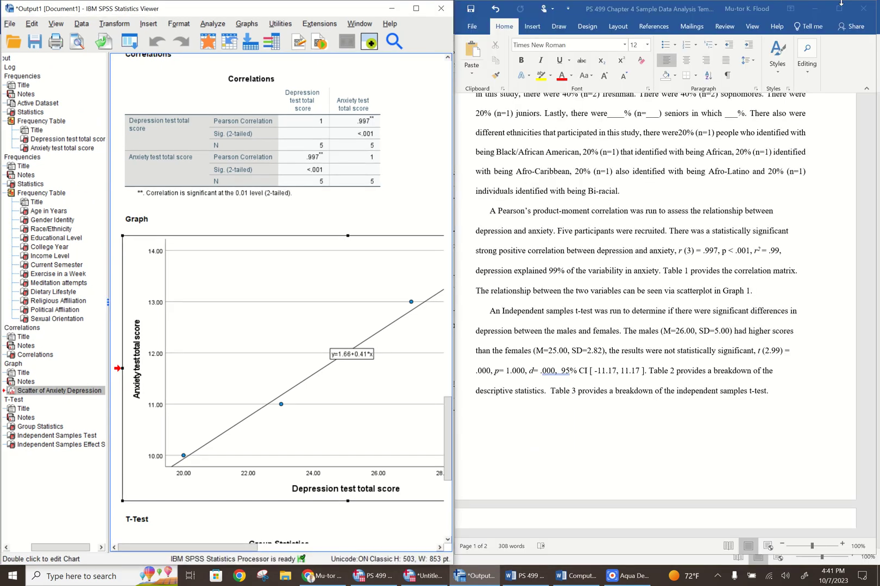
left_click(840, 9)
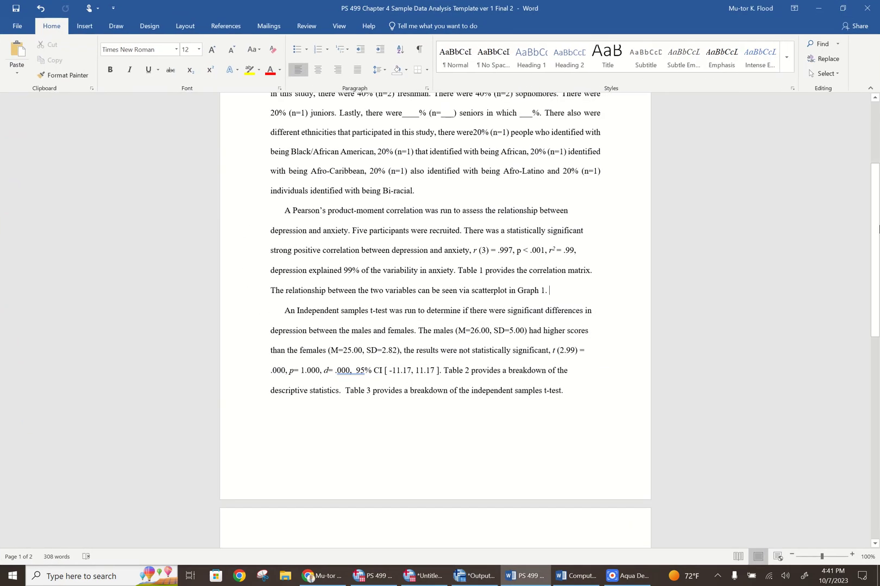
scroll(856, 347, "down", 3)
scroll(855, 346, "down", 4)
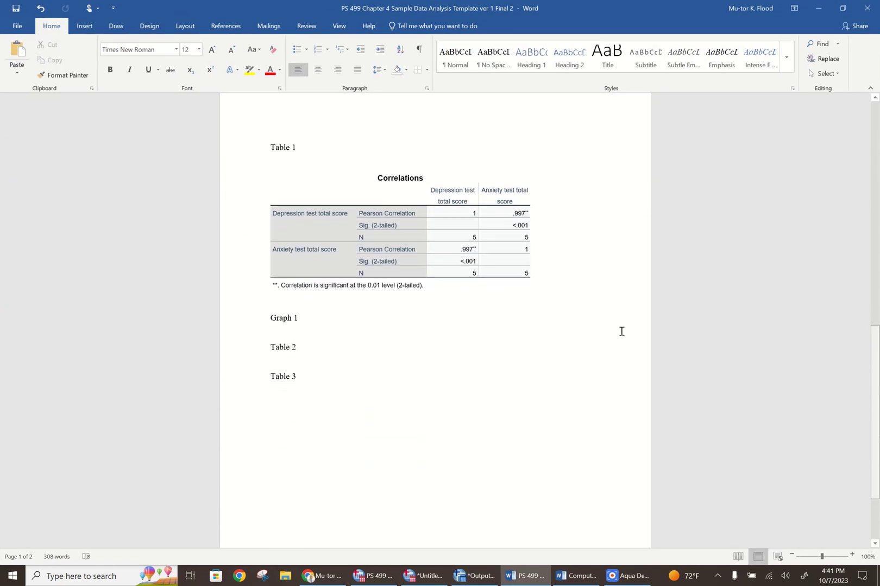
left_click(271, 322)
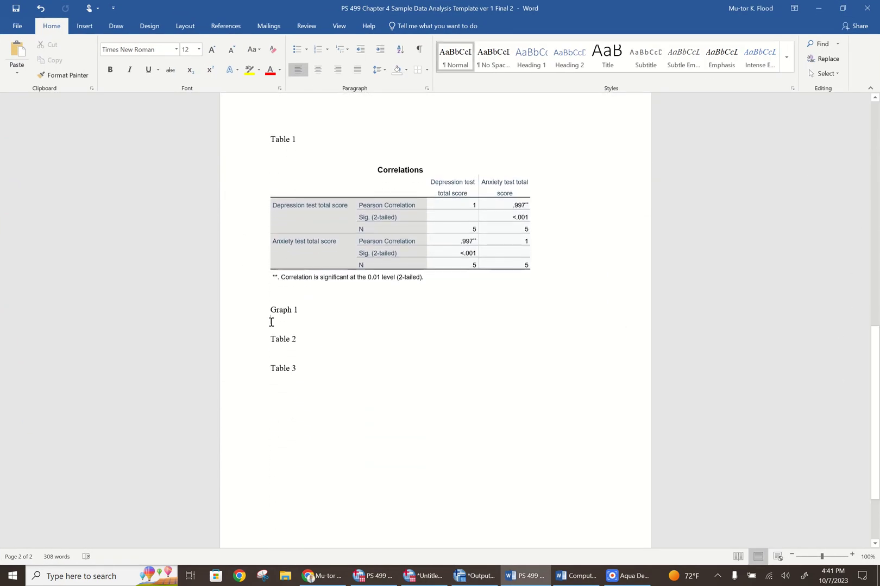
right_click(271, 323)
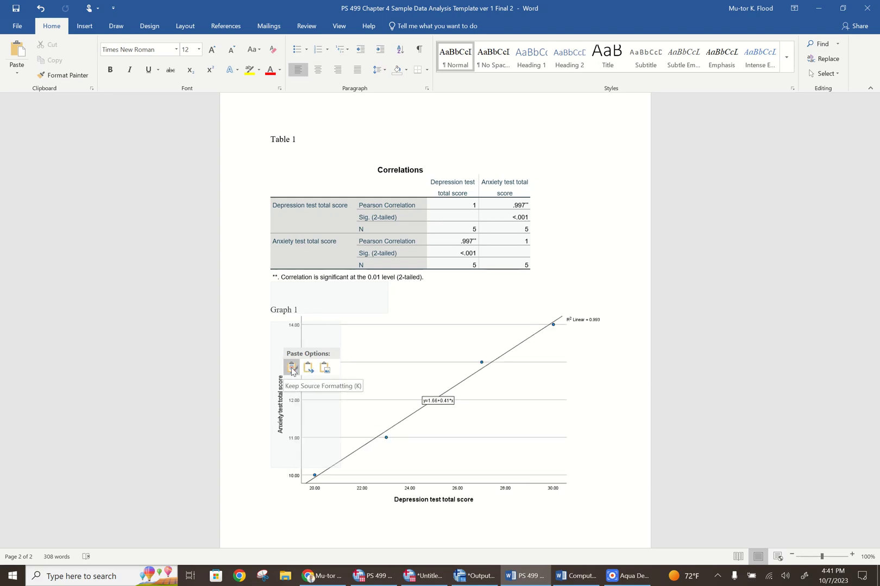
left_click(292, 369)
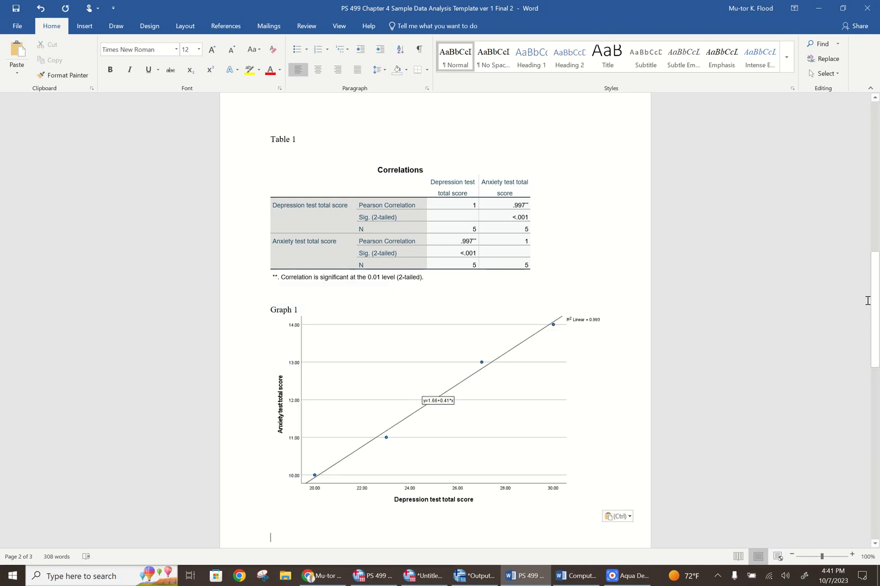
Read the sentence describing Table 2 in the t-test paragraph and look through the SPSS output for the matching descriptive statistics
left_click_drag(876, 309, 876, 225)
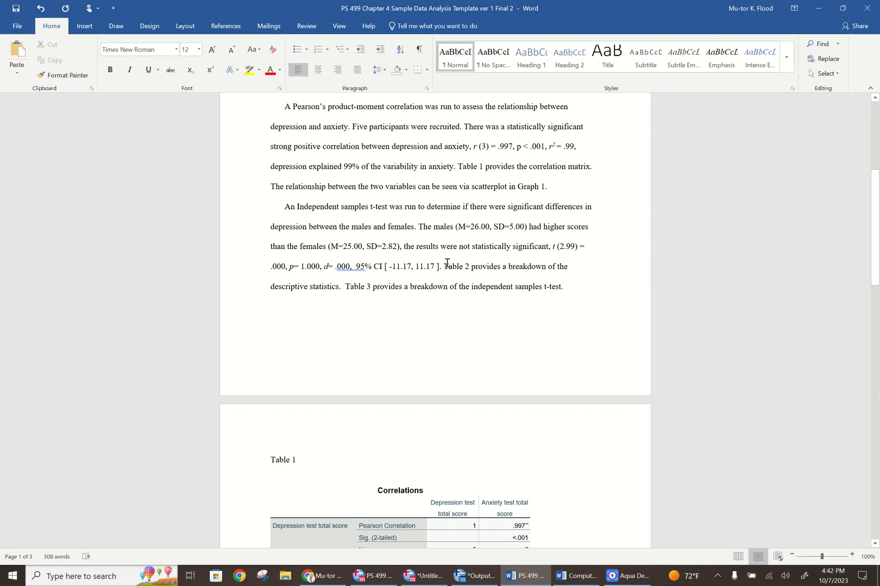
left_click_drag(444, 265, 331, 294)
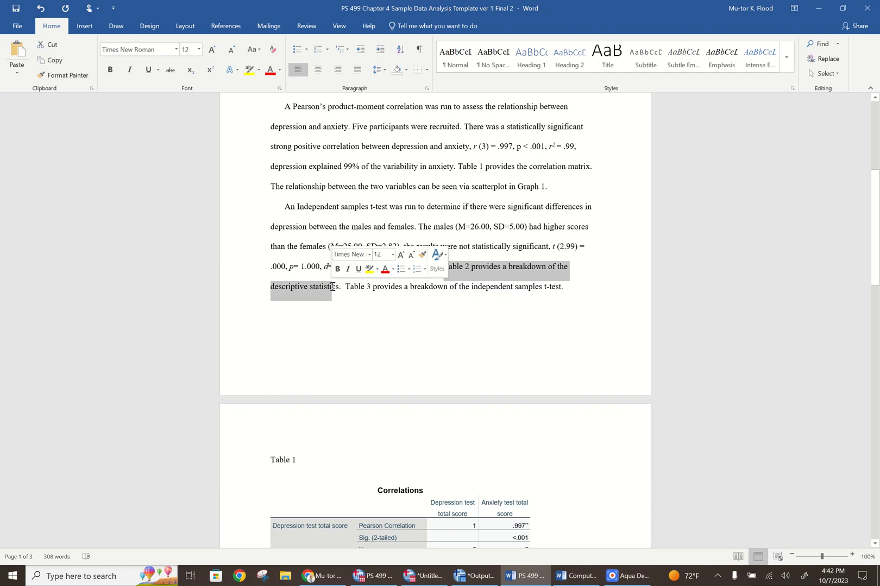
left_click(629, 307)
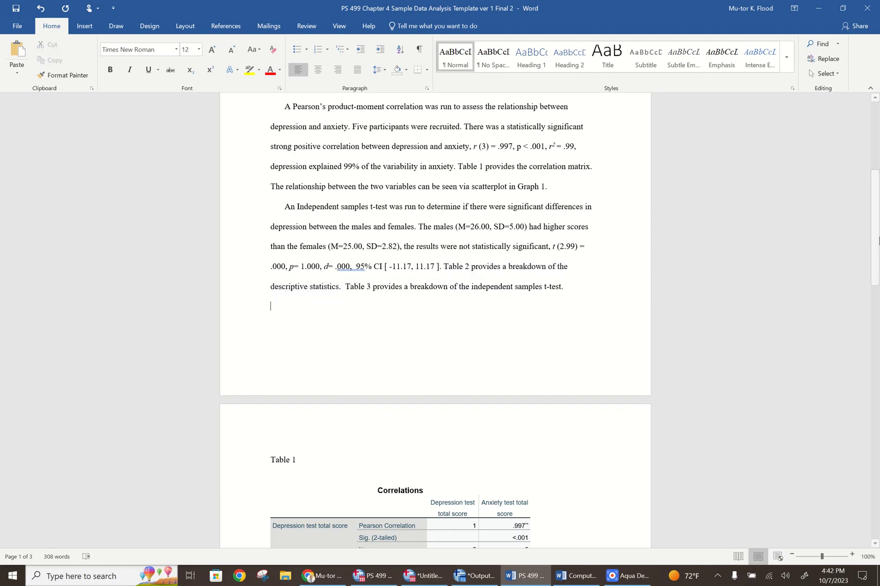
left_click_drag(875, 230, 875, 252)
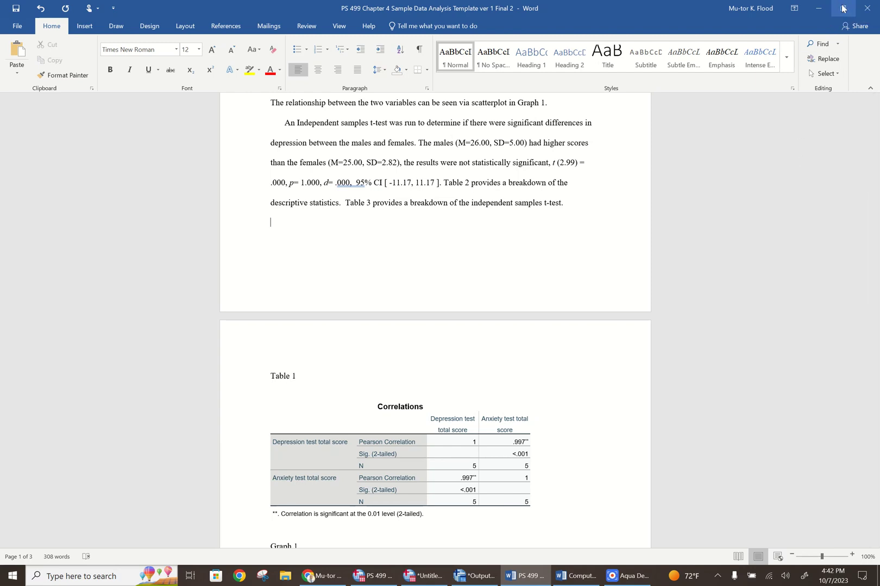
left_click(842, 9)
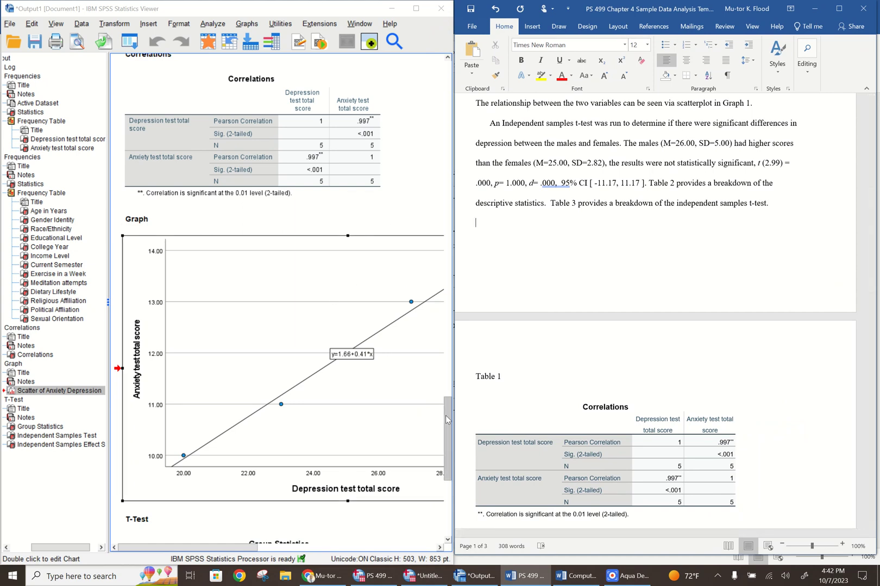
left_click_drag(445, 420, 436, 481)
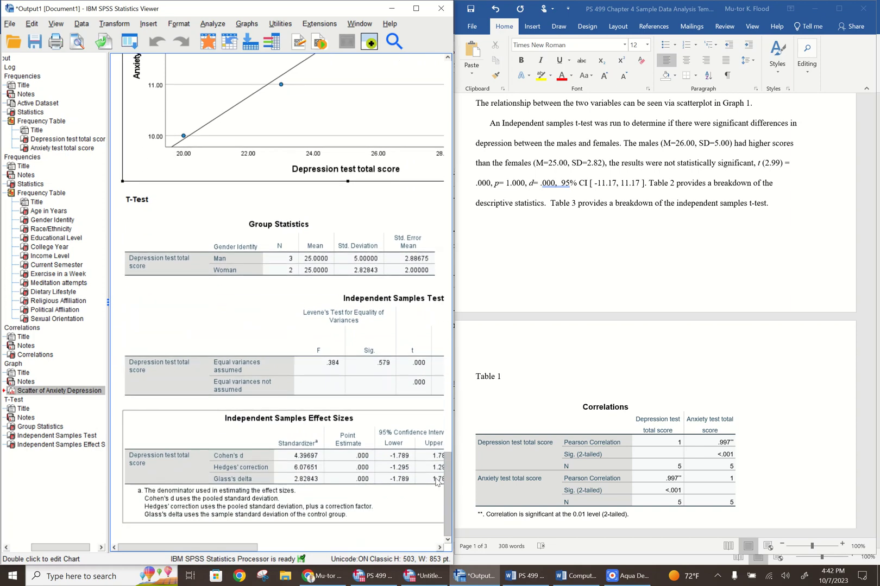
left_click(363, 230)
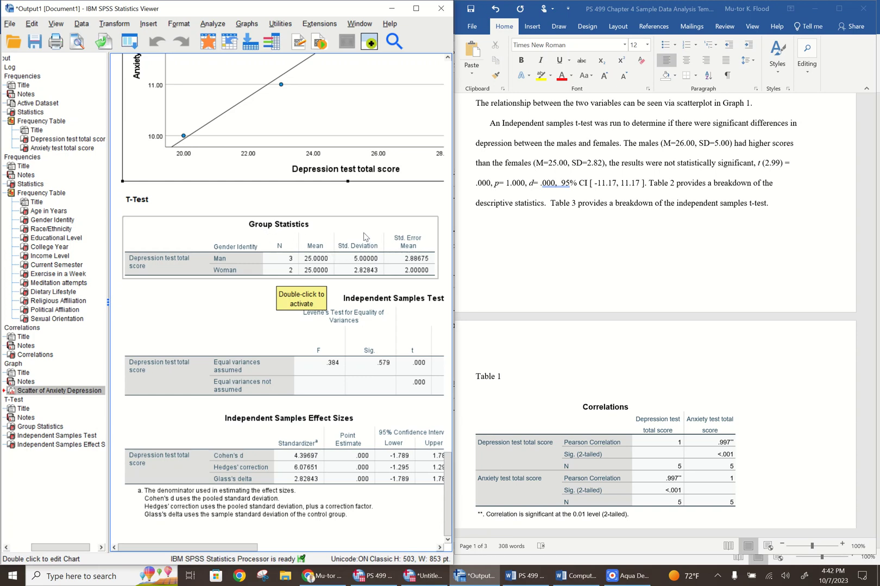
right_click(364, 237)
left_click(359, 207)
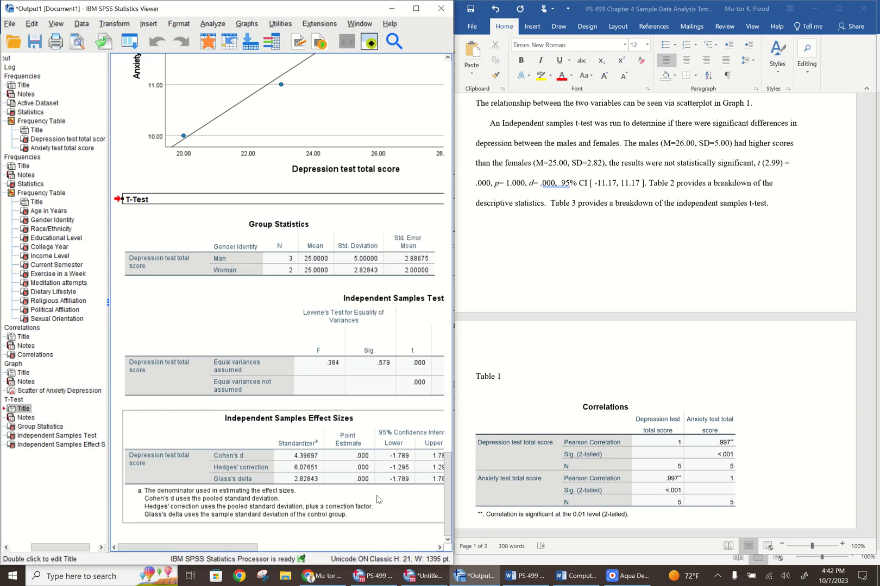
left_click_drag(446, 479, 455, 91)
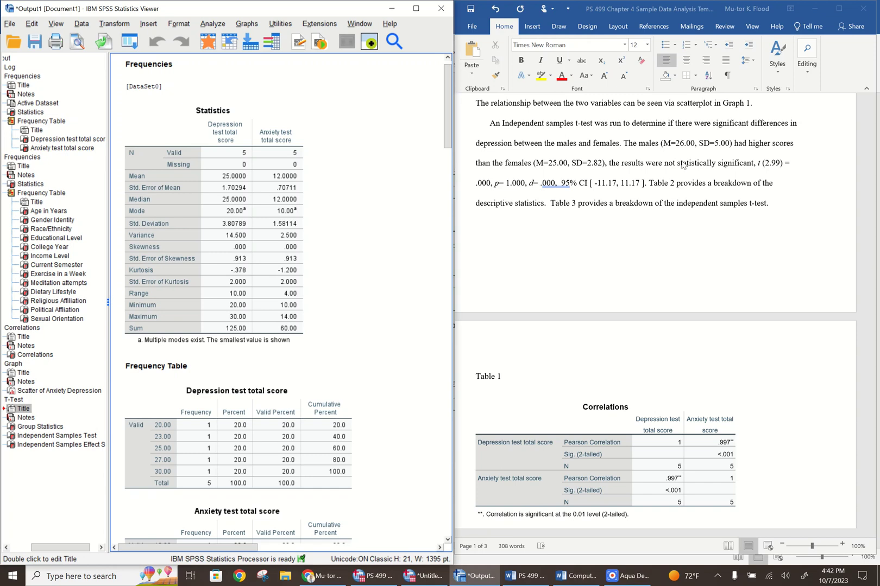
left_click(705, 224)
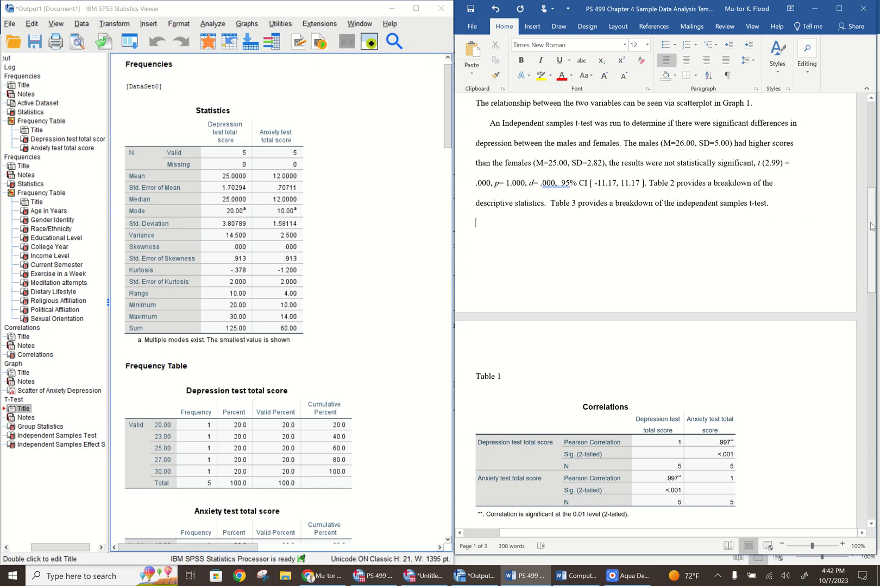
left_click_drag(870, 225, 869, 228)
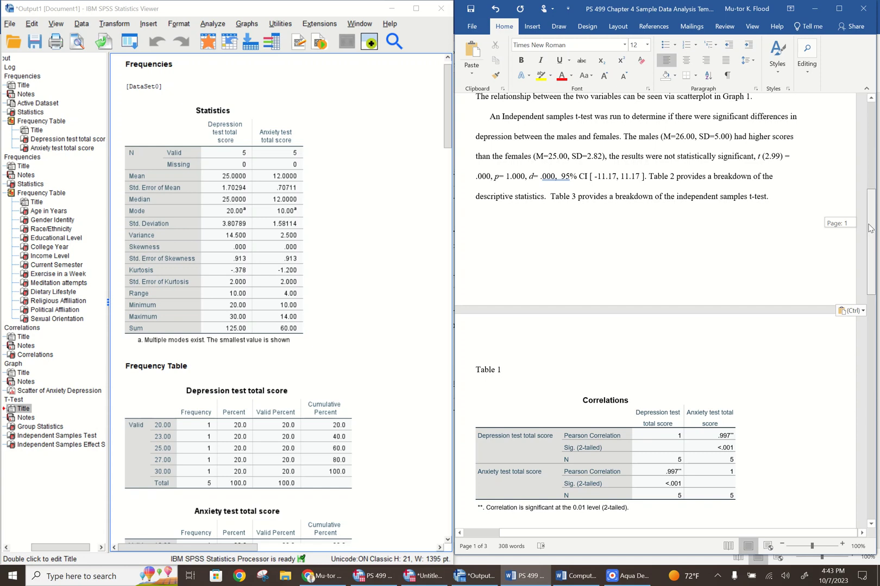
Copy the Group Statistics table from the T-Test section of the SPSS output and return to the Word document
left_click_drag(446, 106, 437, 462)
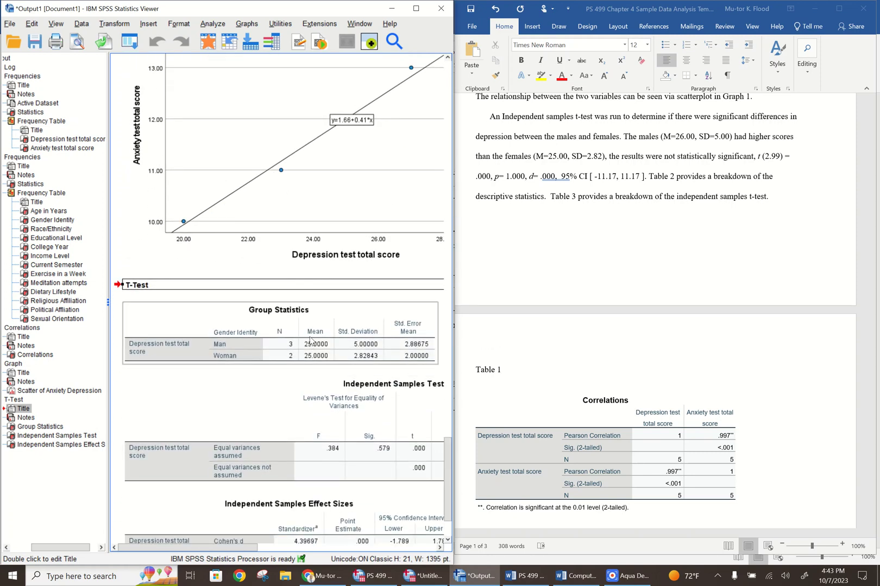
left_click(336, 320)
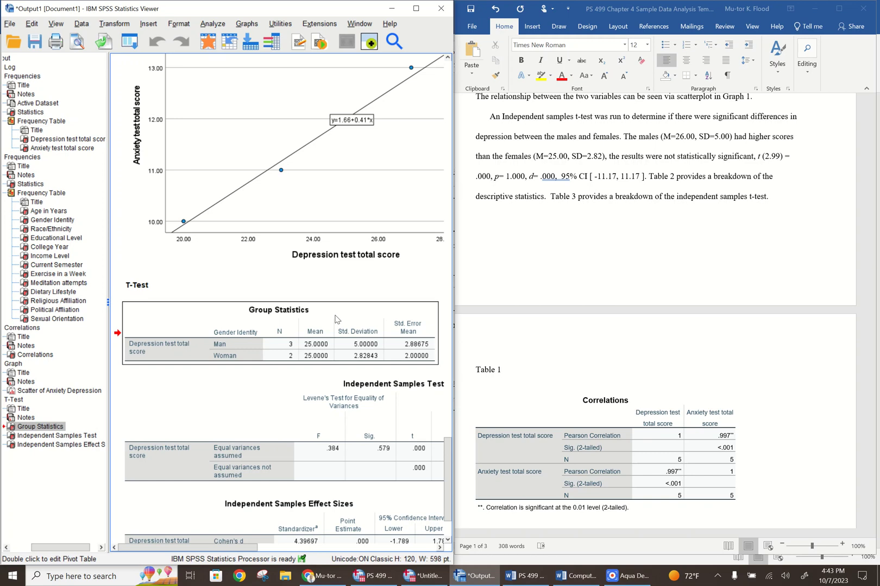
right_click(336, 319)
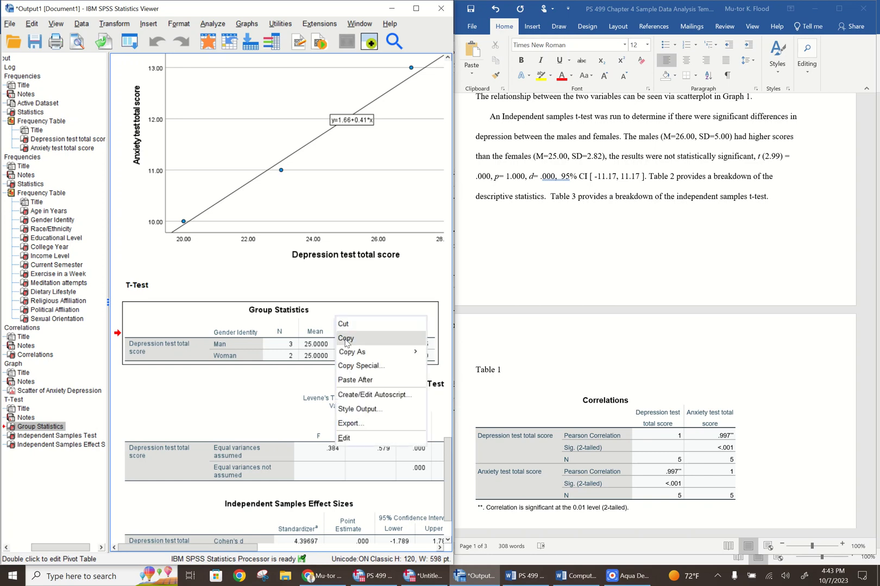
left_click(346, 339)
left_click(795, 410)
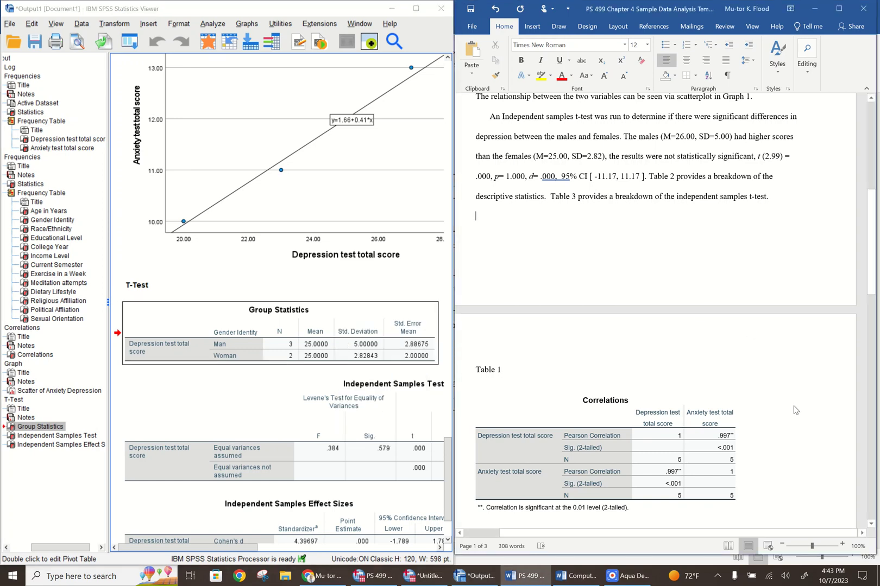
Paste the copied Group Statistics table on the line below the Table 2 heading in Word, keeping the source formatting
left_click_drag(873, 260, 861, 400)
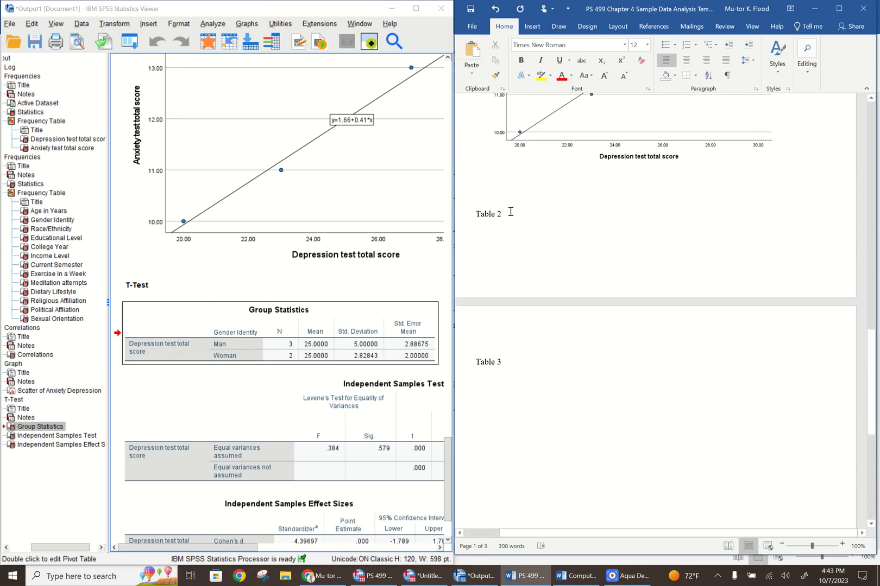
left_click(481, 231)
right_click(481, 232)
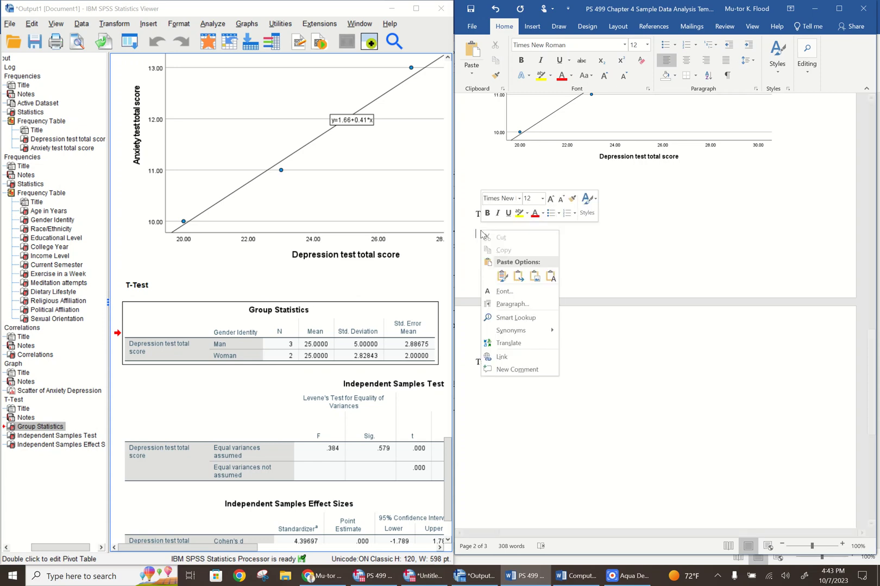
left_click(501, 277)
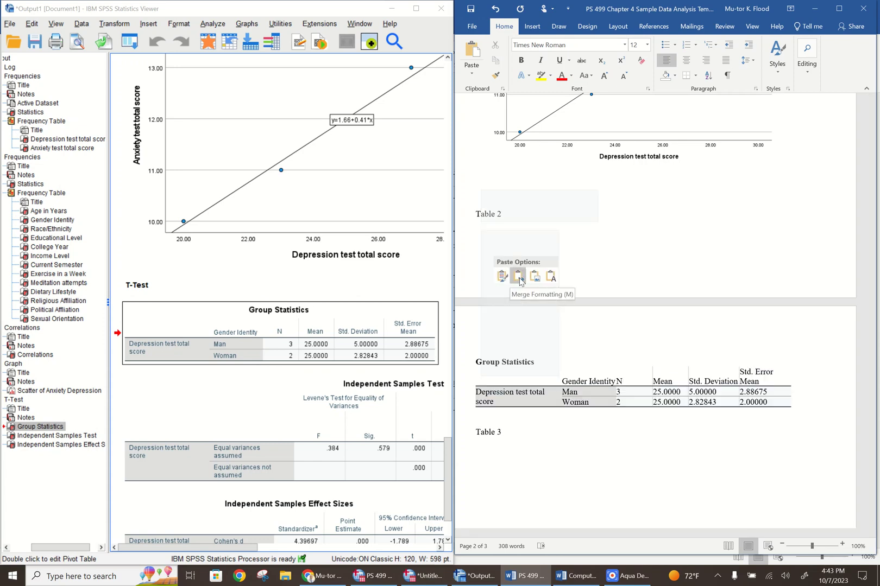
left_click(503, 278)
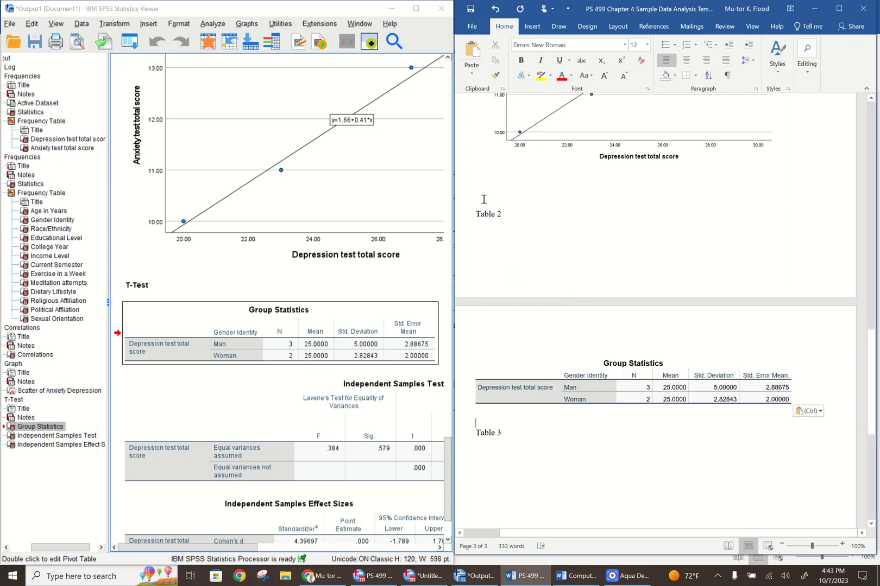
Insert three blank lines above the Table 2 heading so that it starts on the same page as its table
left_click(483, 199)
key("Return")
key("Return")
key("Return")
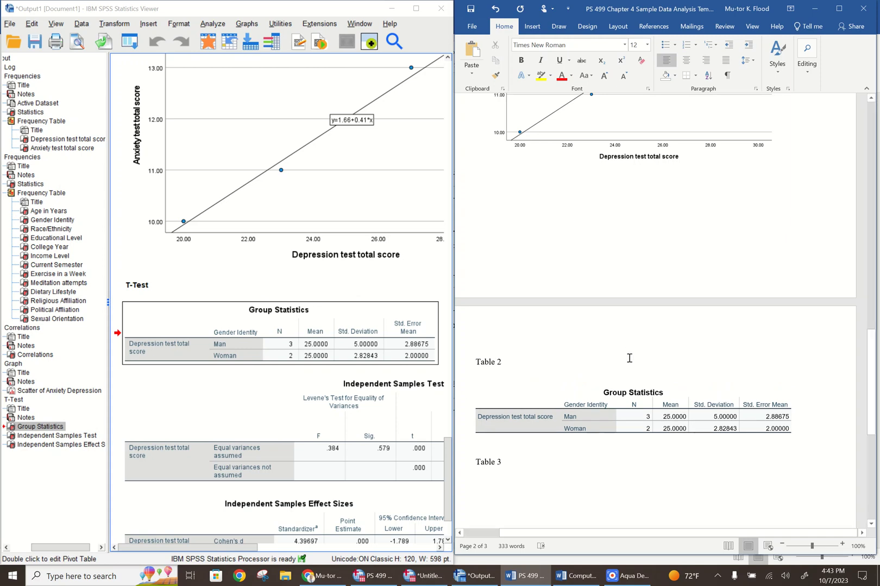
Read the sentence describing Table 3 in the t-test paragraph and return to the Table 3 heading
left_click_drag(875, 386, 873, 377)
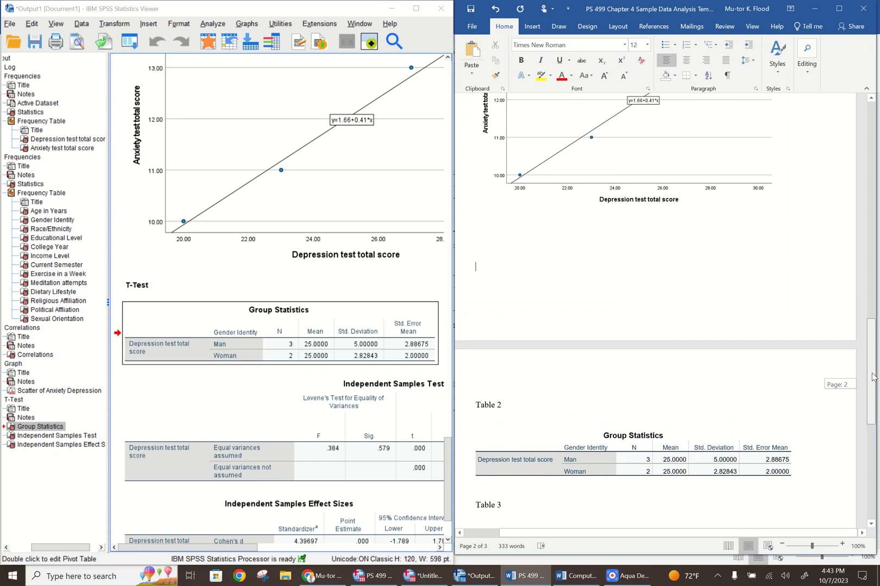
left_click_drag(873, 376, 863, 209)
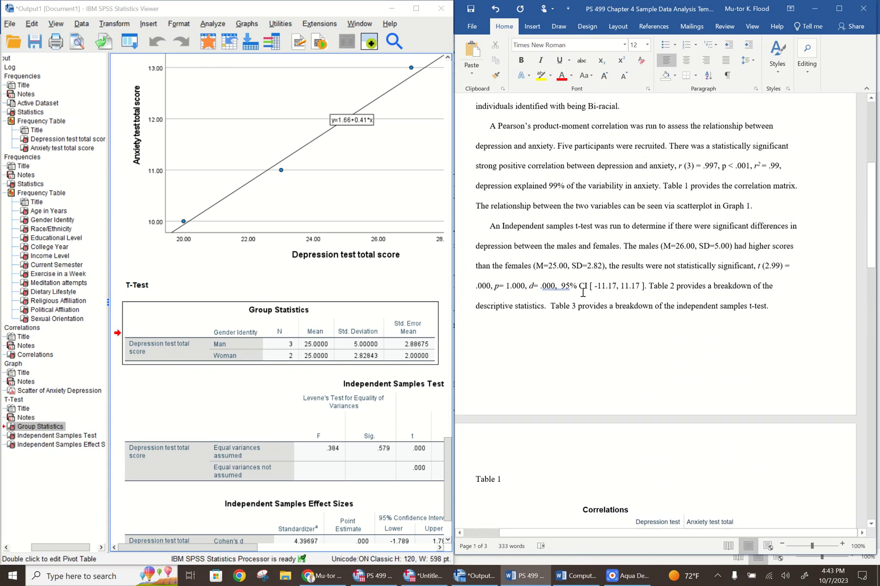
left_click_drag(552, 307, 771, 306)
left_click_drag(870, 187, 848, 379)
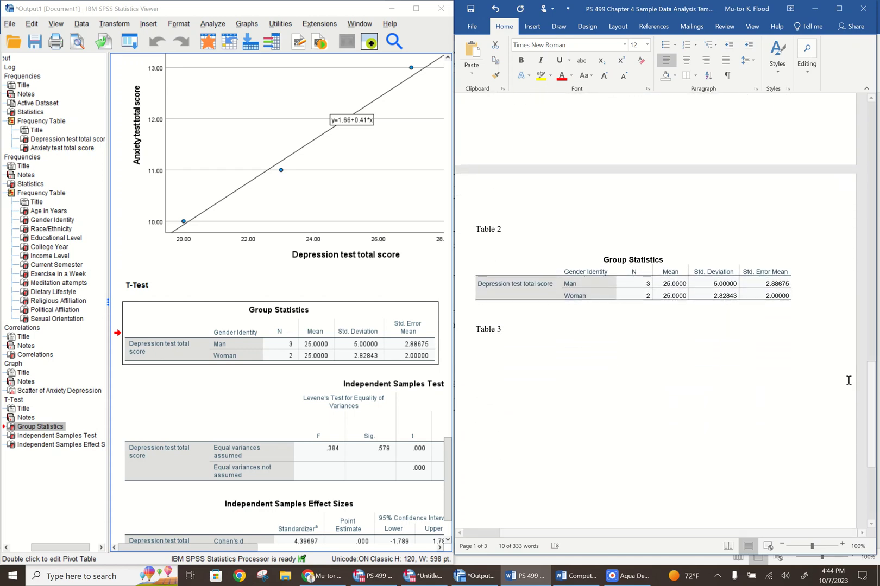
Copy the complete Independent Samples Test table from the T-Test section of the SPSS output
left_click(415, 9)
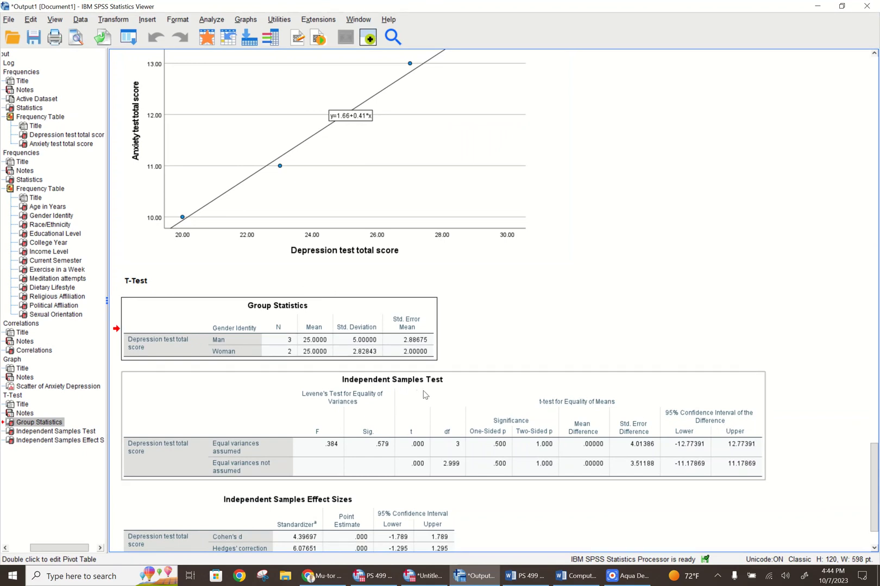
right_click(523, 412)
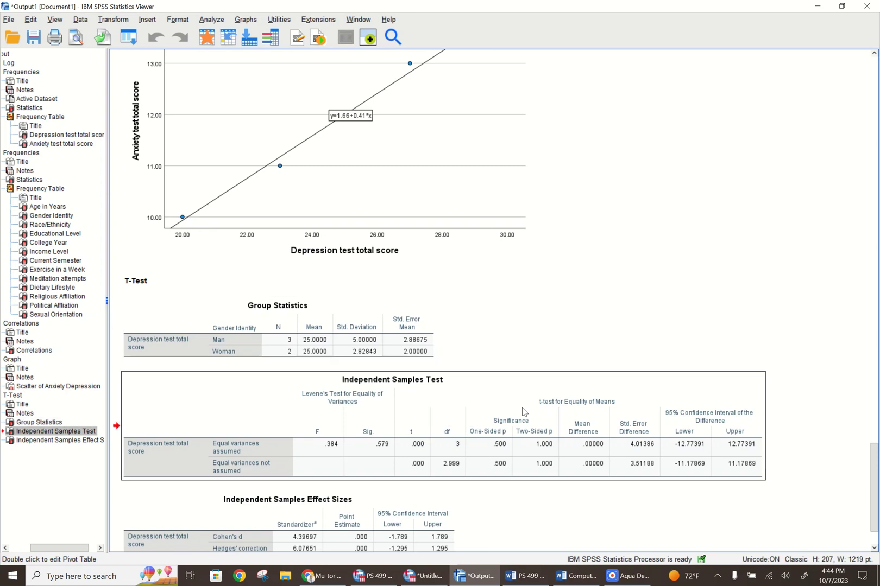
left_click(533, 432)
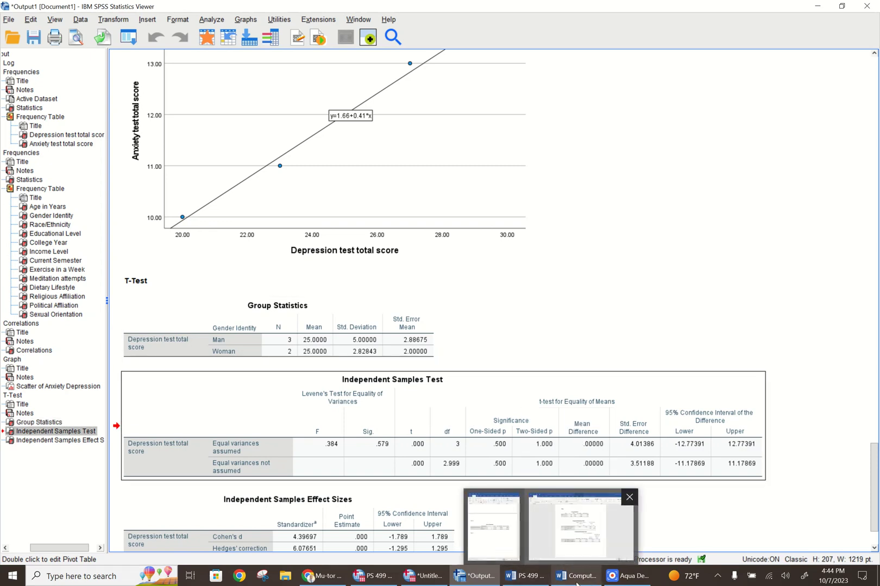
left_click(840, 5)
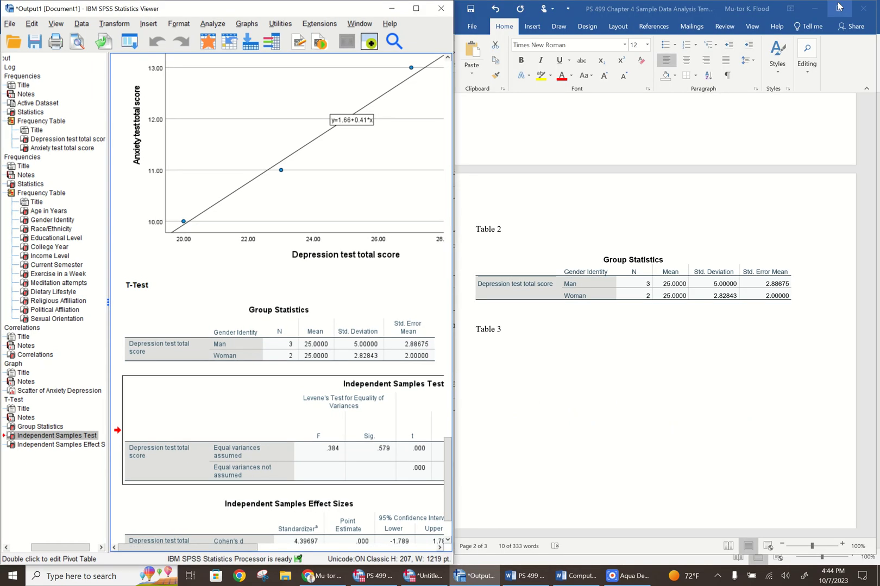
Maximize the Word document and paste the Independent Samples Test table as a picture on the line below the Table 3 heading
left_click(843, 7)
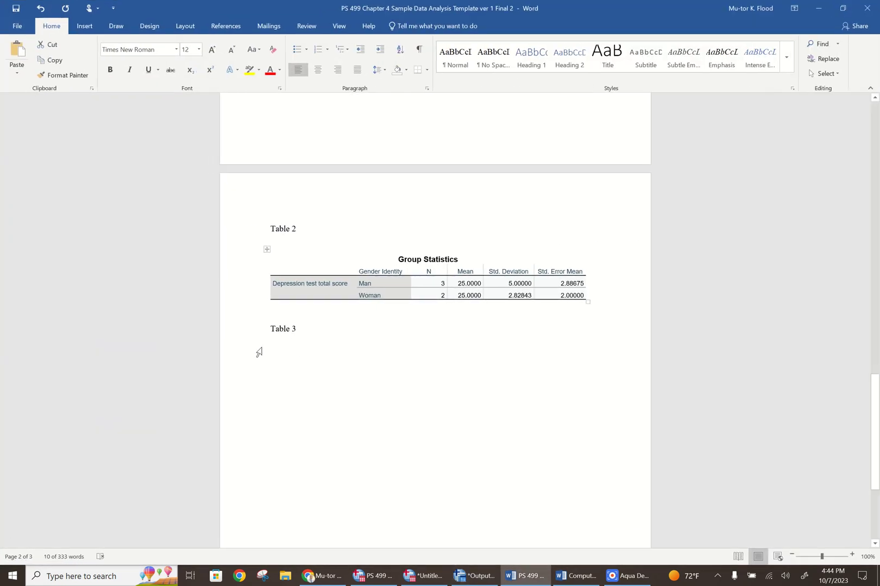
left_click(275, 347)
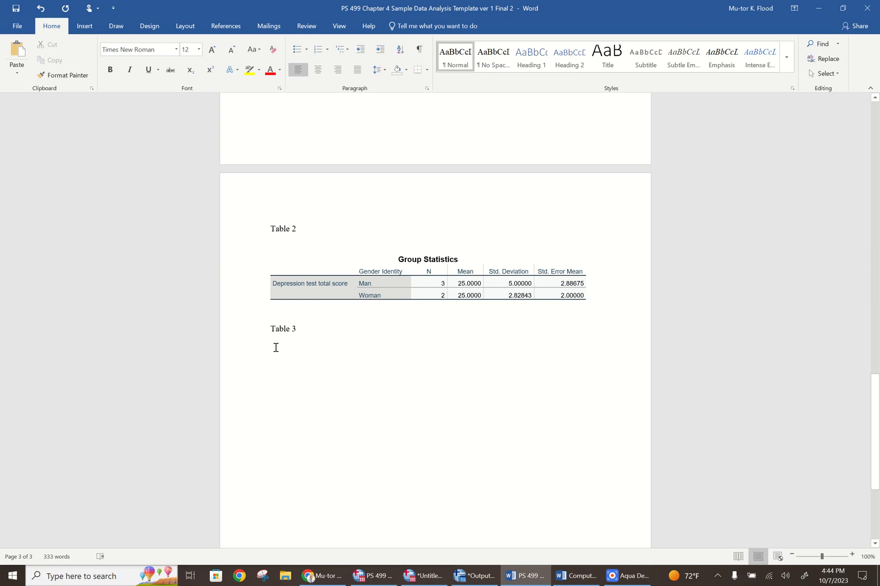
right_click(275, 348)
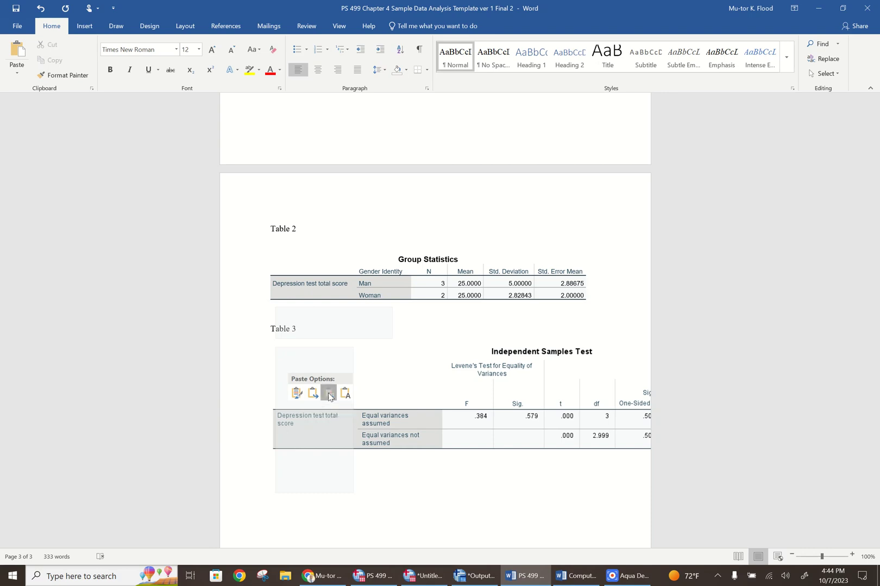
left_click(328, 396)
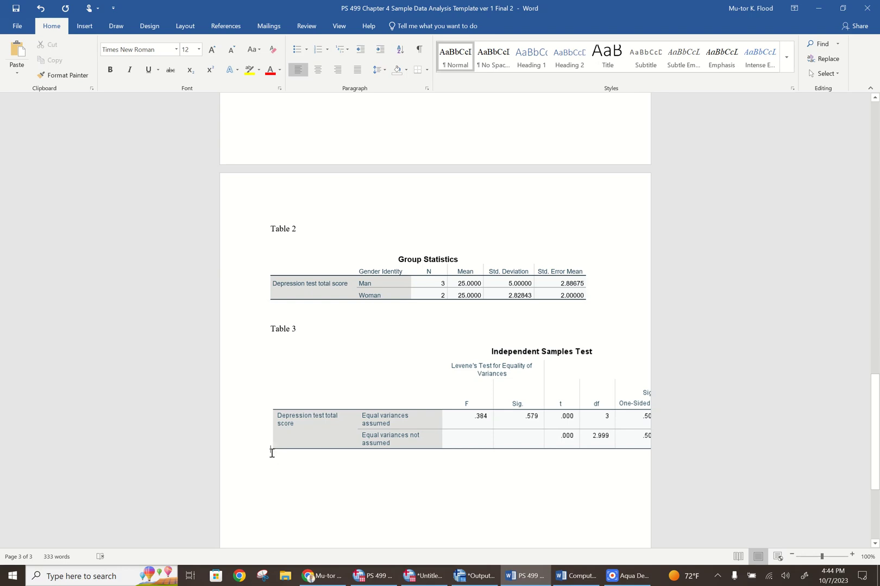
Shrink the Independent Samples Test picture proportionally so that all of its columns fit within the page
left_click(271, 451)
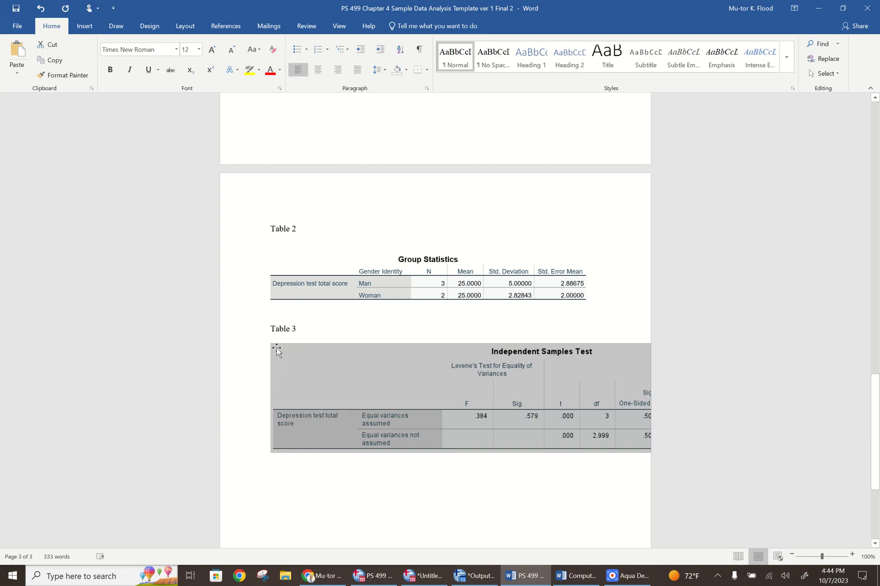
left_click(344, 379)
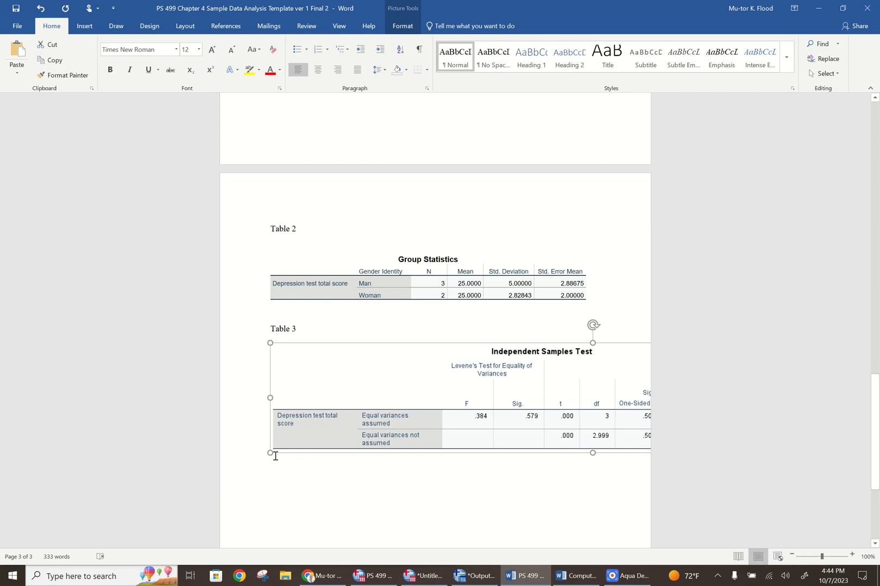
left_click_drag(270, 453, 541, 385)
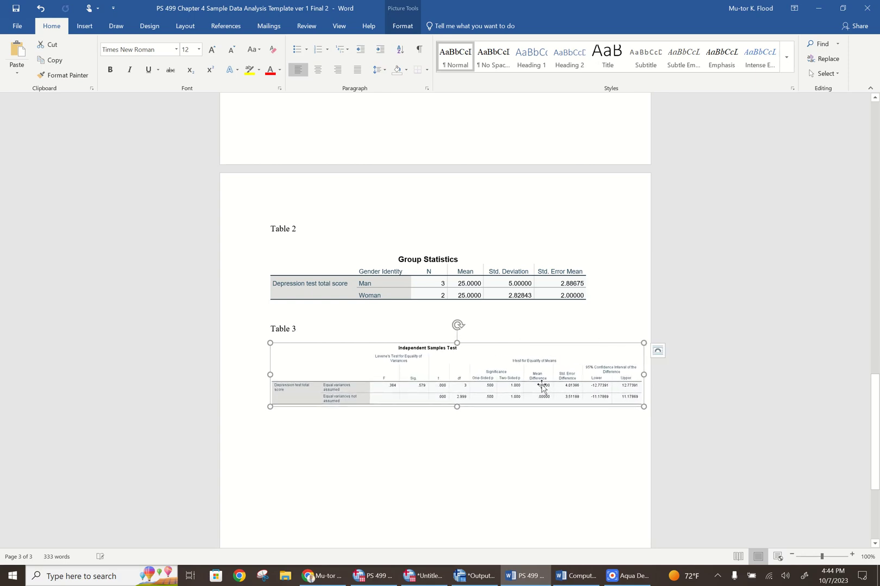
left_click(470, 433)
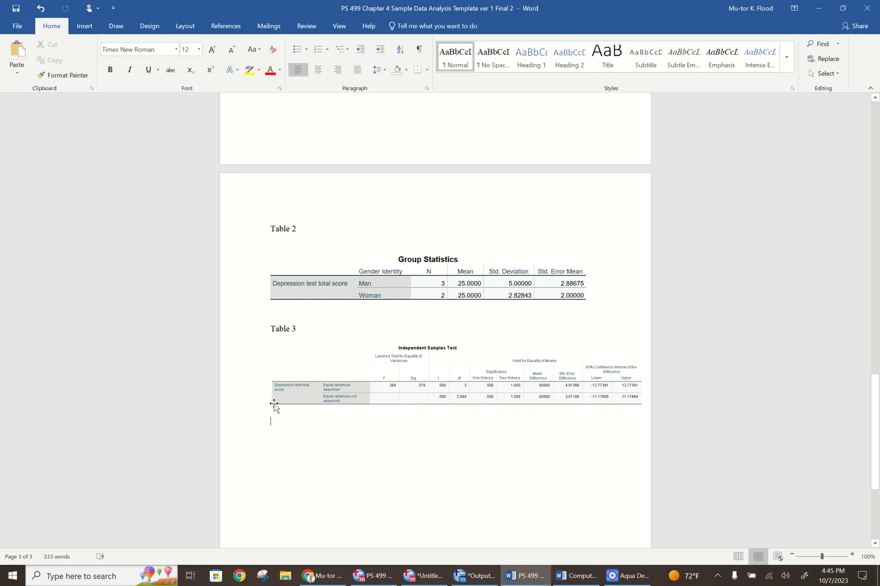
left_click(289, 385)
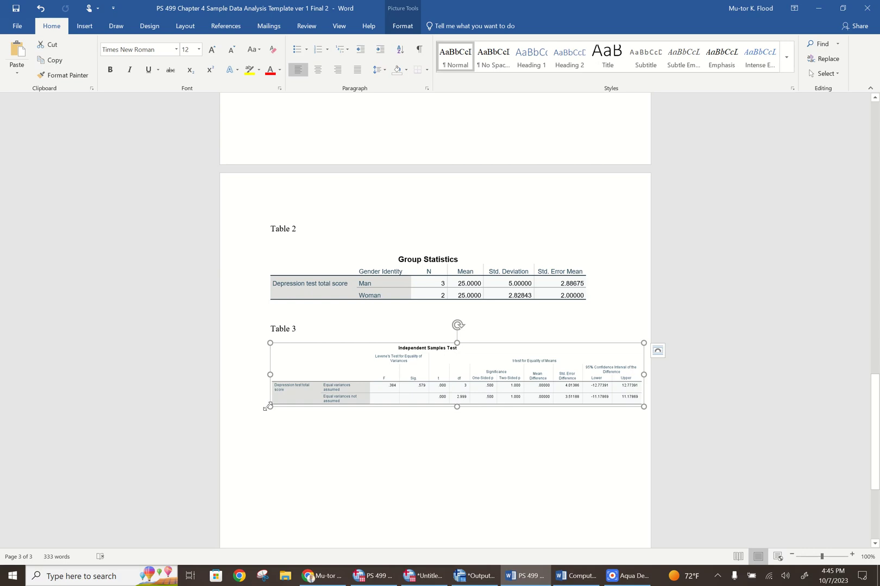
left_click_drag(270, 407, 267, 408)
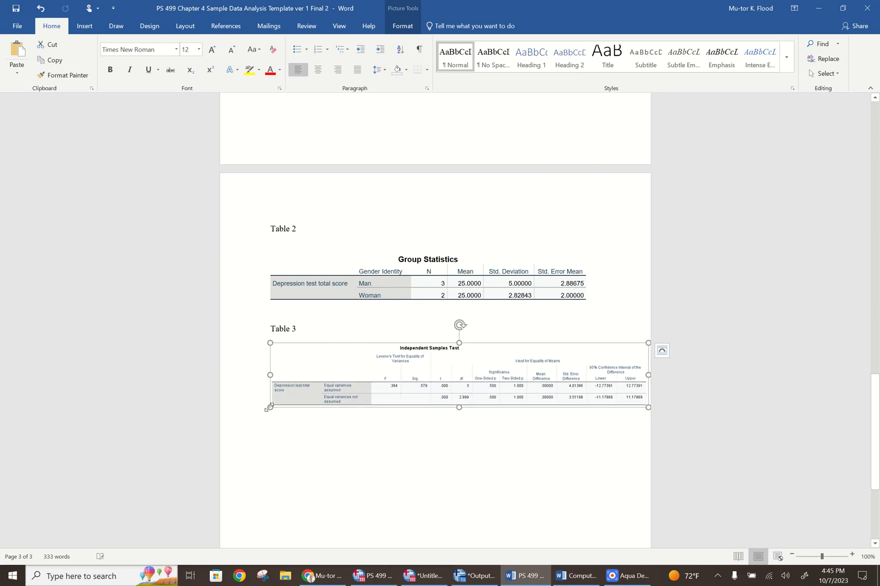
left_click(310, 438)
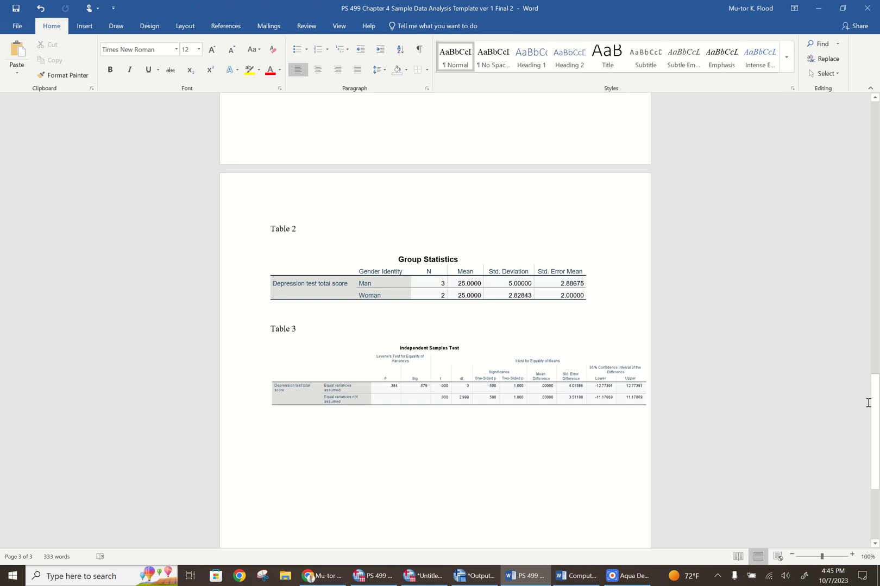
Remove the extra spaces before "95% CI" and before the closing bracket of the confidence interval in the t-test paragraph
left_click_drag(874, 411, 876, 176)
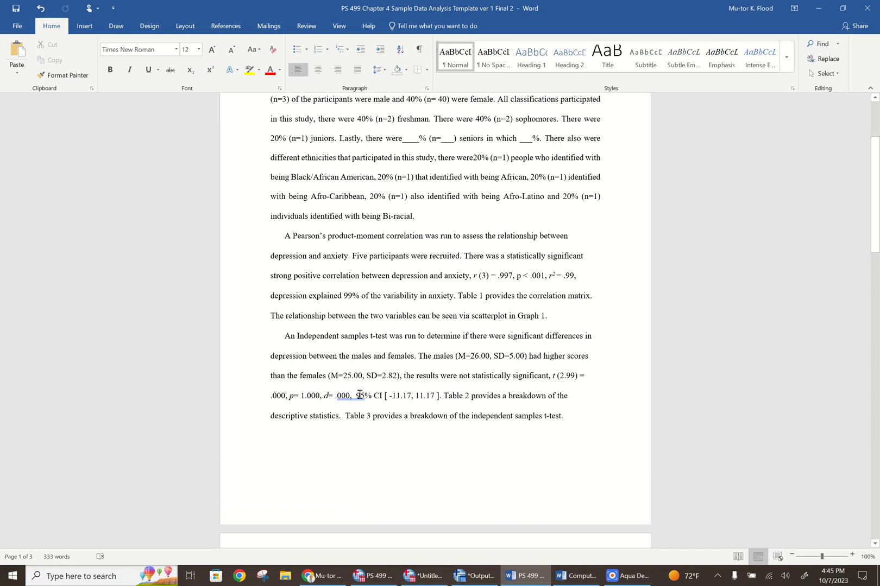
key("ctrl+z")
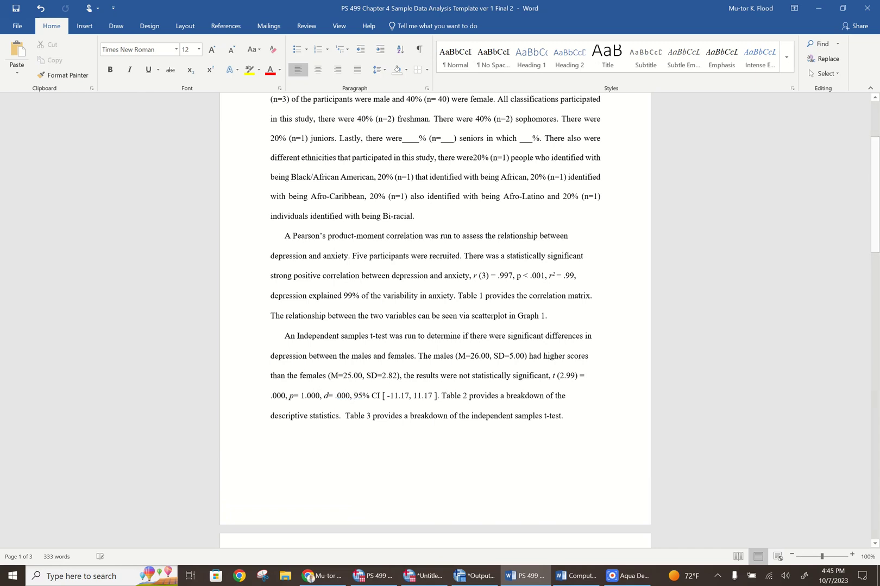
left_click(435, 395)
key("BackSpace")
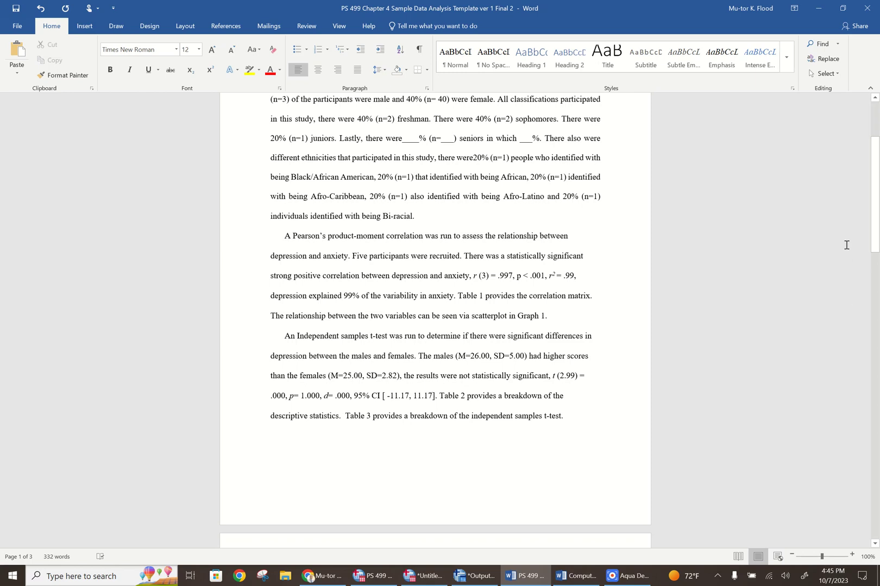
Review the completed document down to Table 3 and back up to the Chapter IV title
left_click_drag(876, 229, 859, 442)
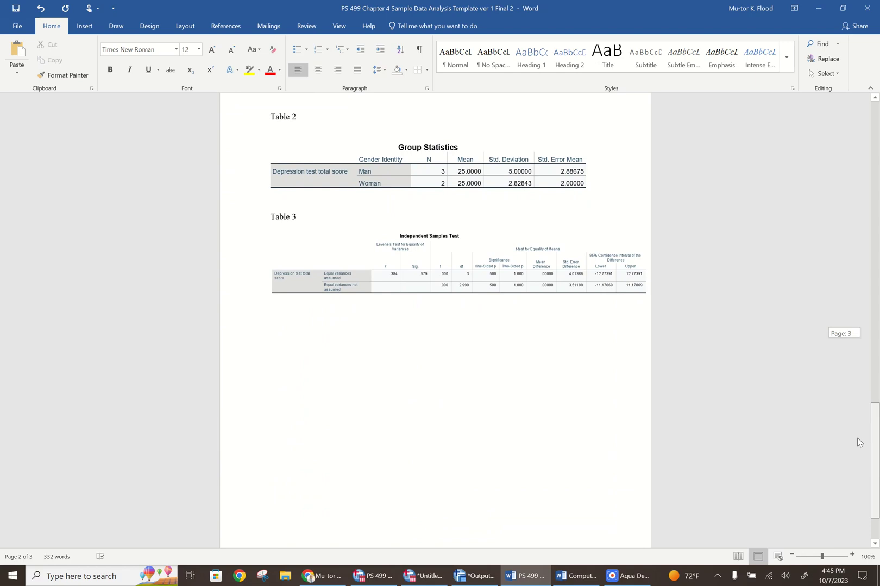
left_click_drag(875, 430, 876, 463)
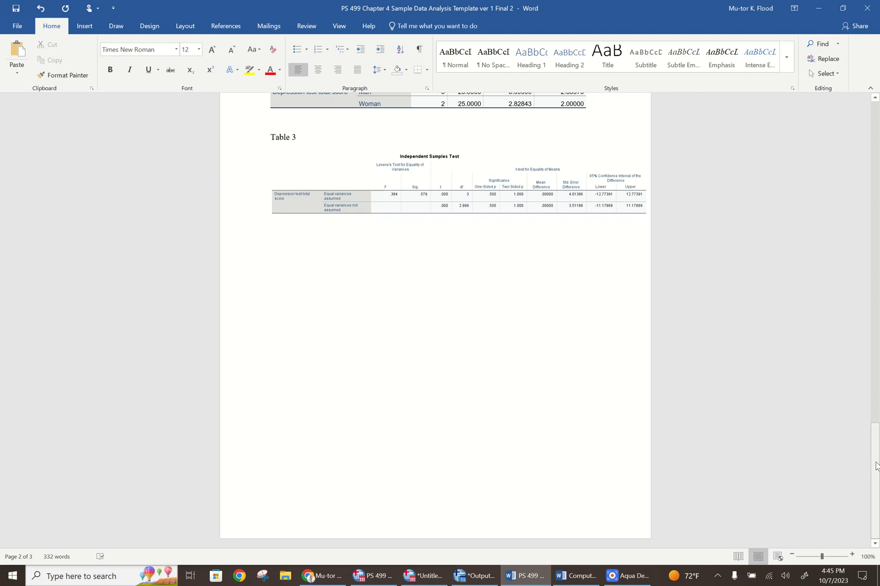
left_click_drag(876, 465, 875, 107)
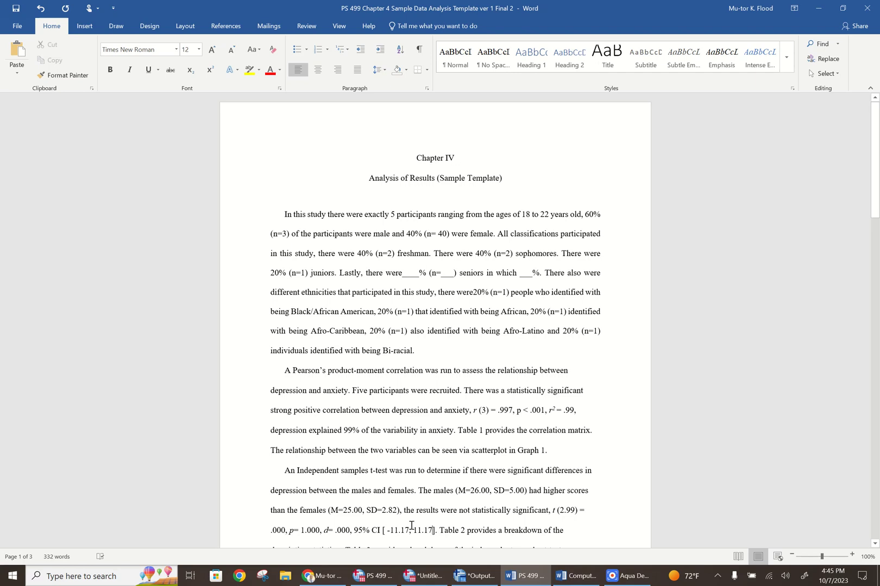
Look at the save options for the PS 499 Senior Thesis Data file in SPSS and switch to the Untitled1 dataset
left_click(373, 577)
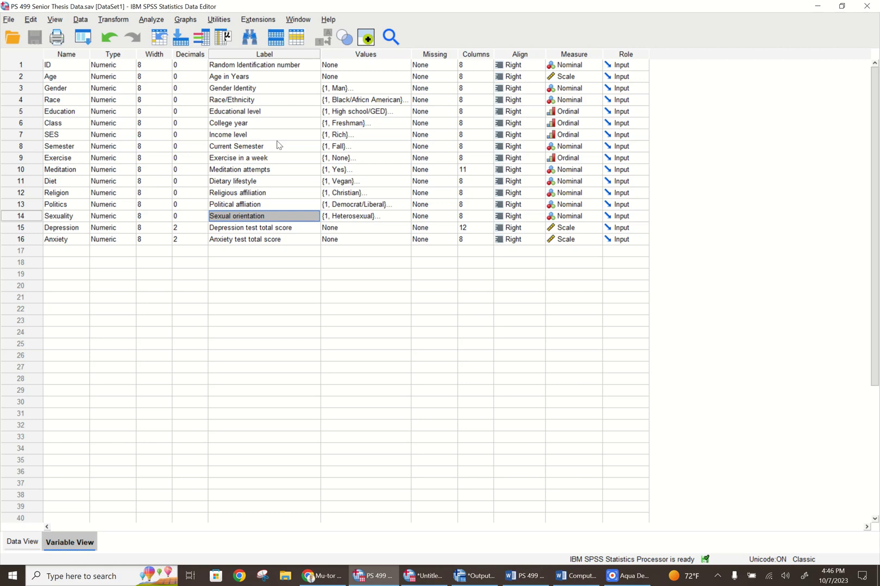
left_click(10, 20)
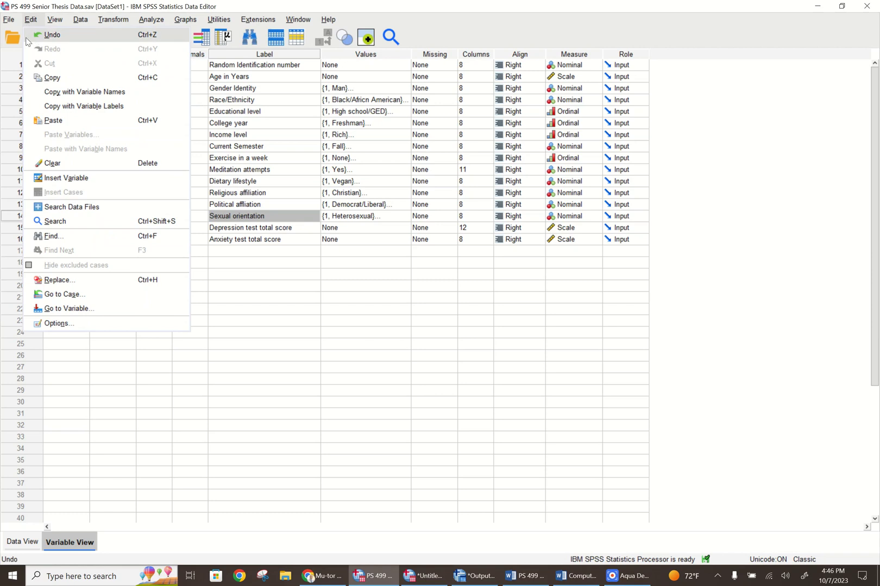
left_click(6, 21)
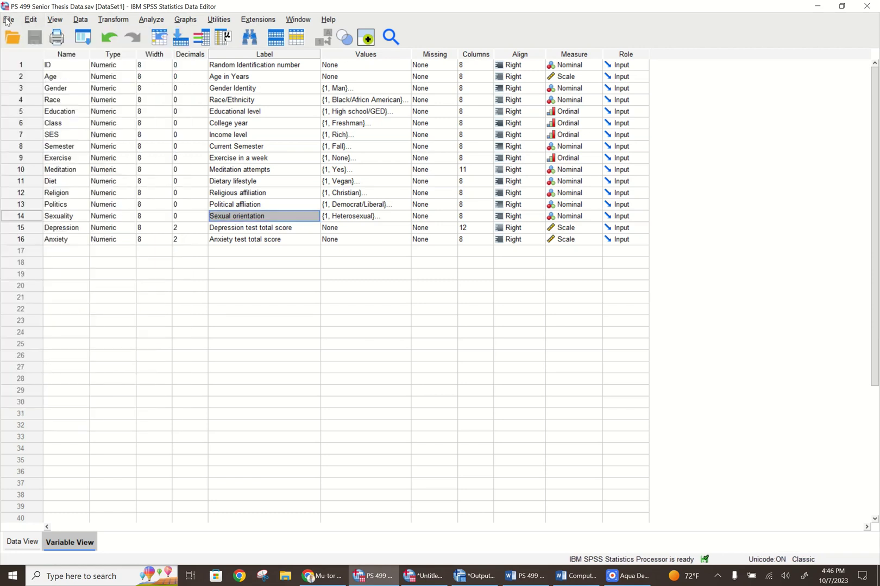
left_click(7, 20)
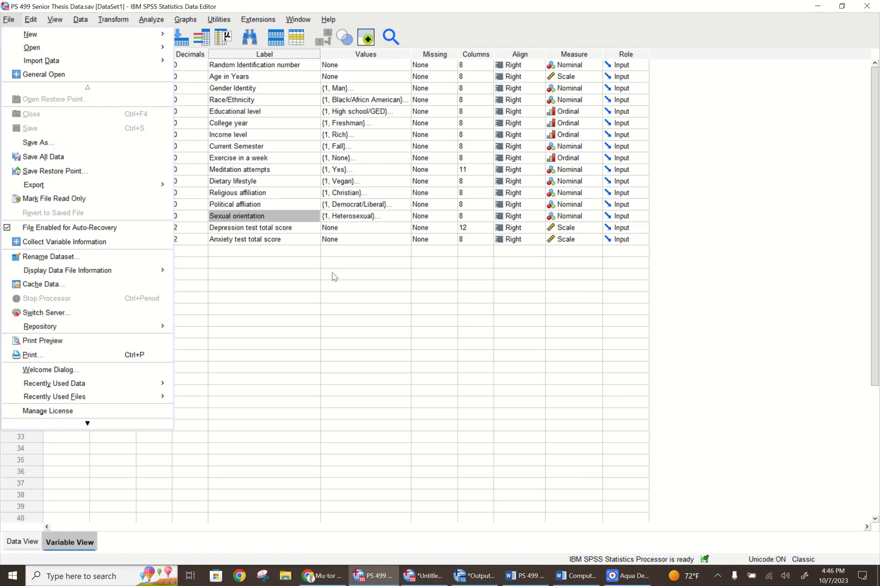
left_click(349, 313)
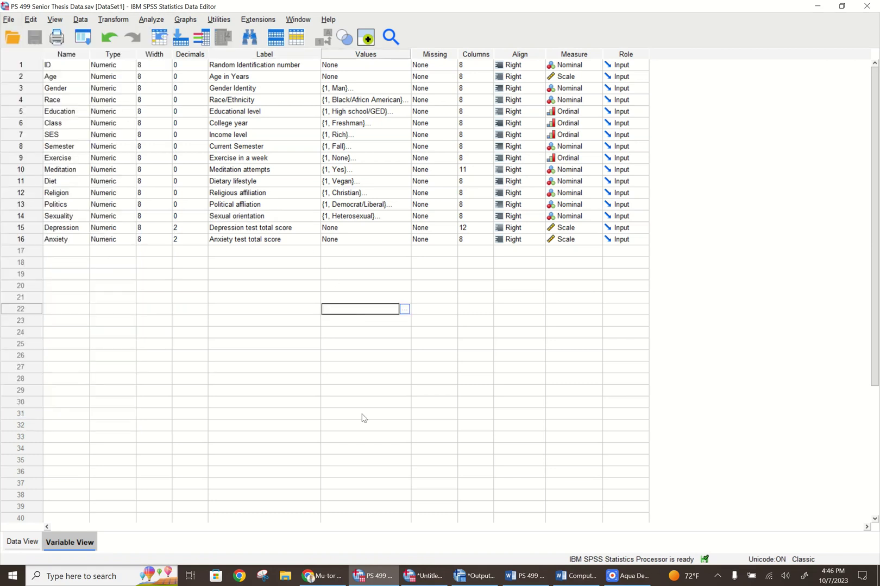
left_click(428, 579)
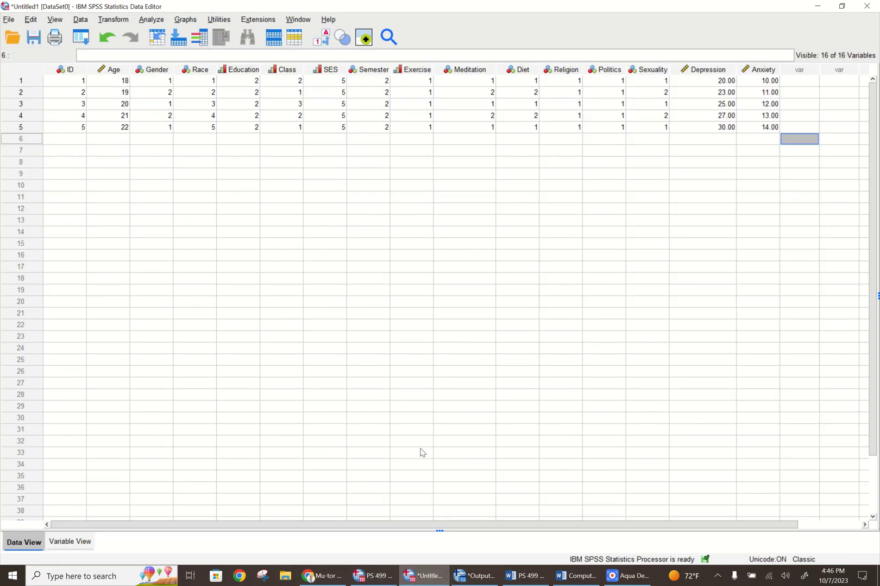
Bring up the SPSS output document full-screen and look at its save options without saving
left_click(474, 576)
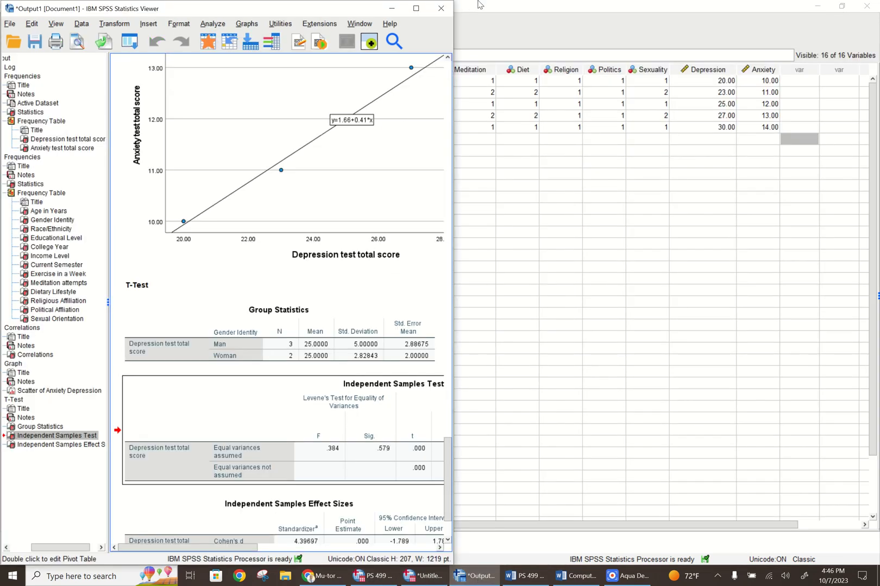
left_click(416, 8)
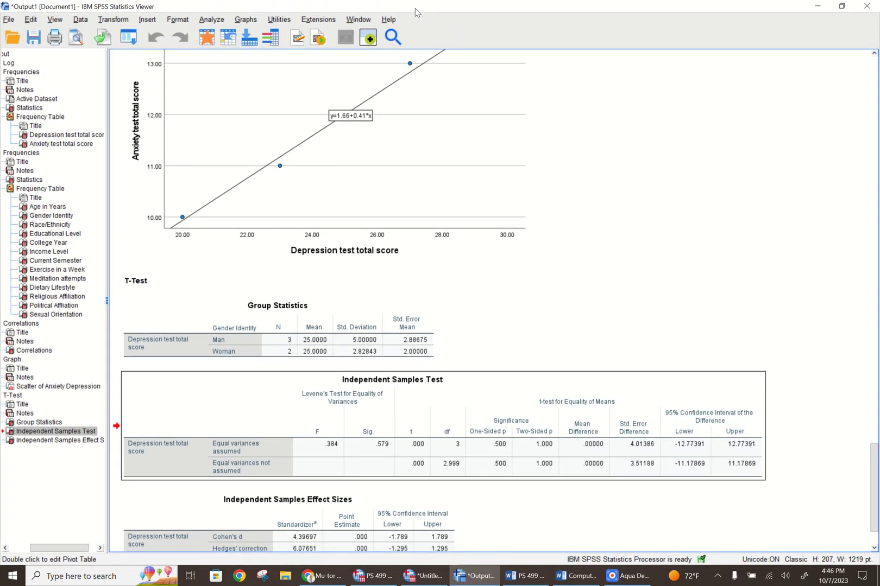
left_click(9, 20)
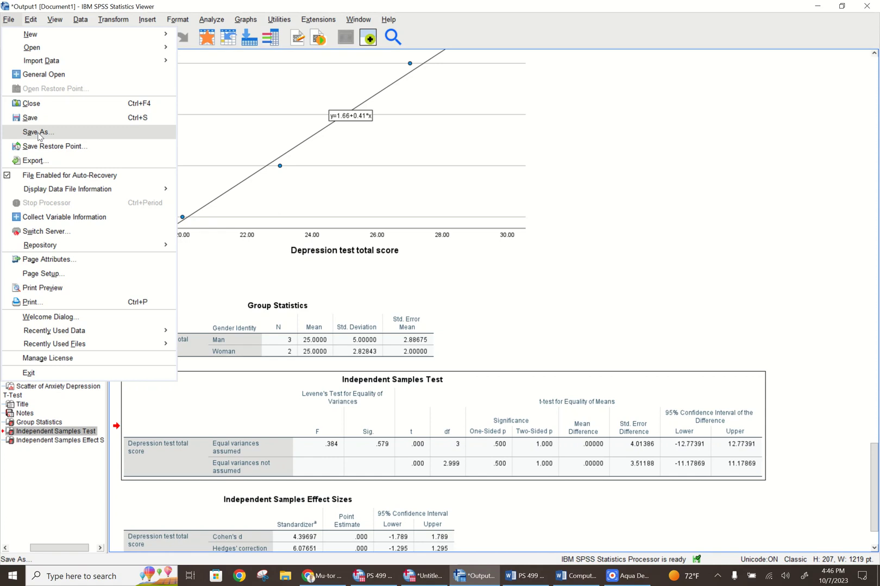
left_click(636, 132)
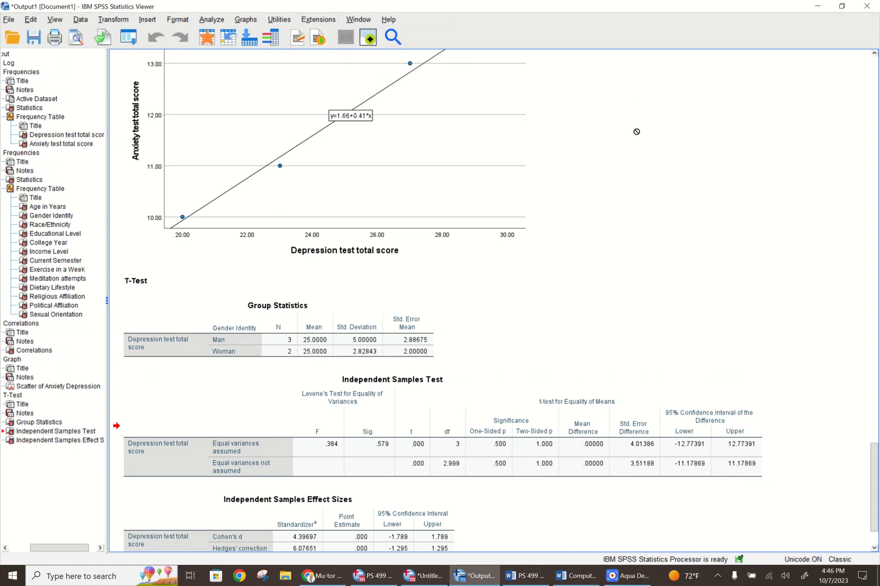
Minimize the SPSS output and Untitled1 dataset windows and switch to the Computer Lab Assignment Independent Samples T test Write Up in Word
left_click(818, 10)
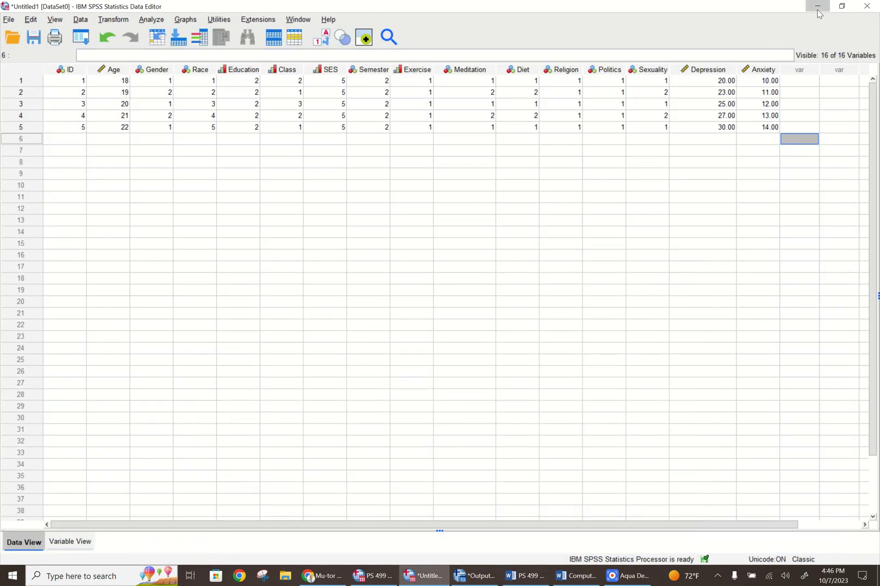
left_click(818, 10)
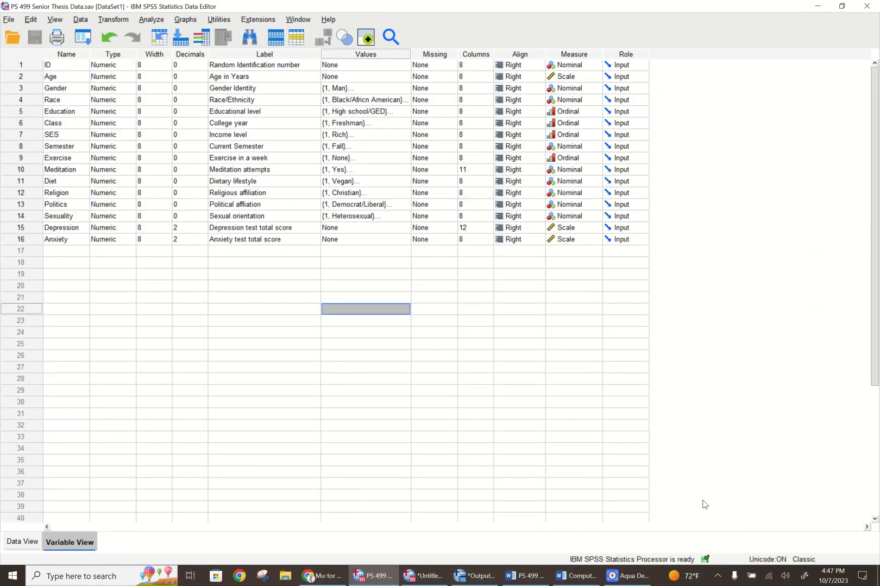
left_click(575, 576)
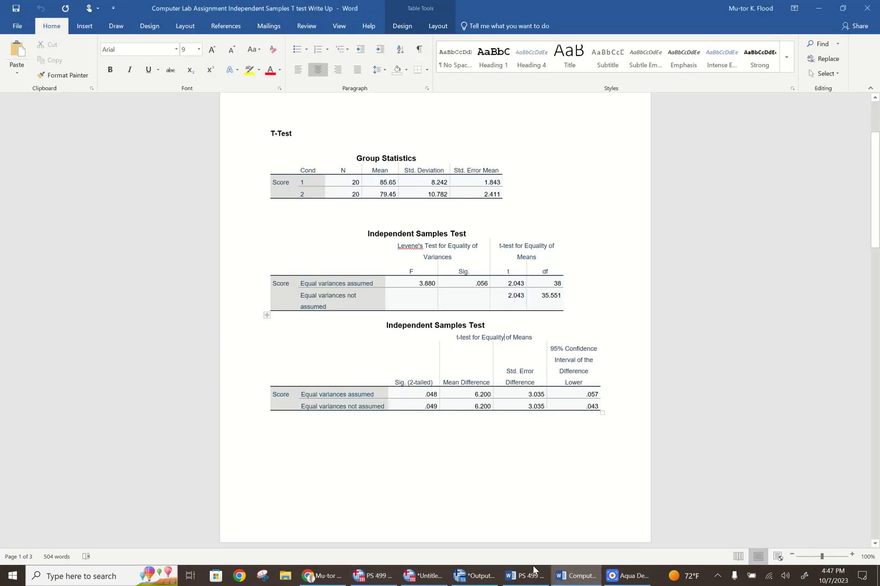